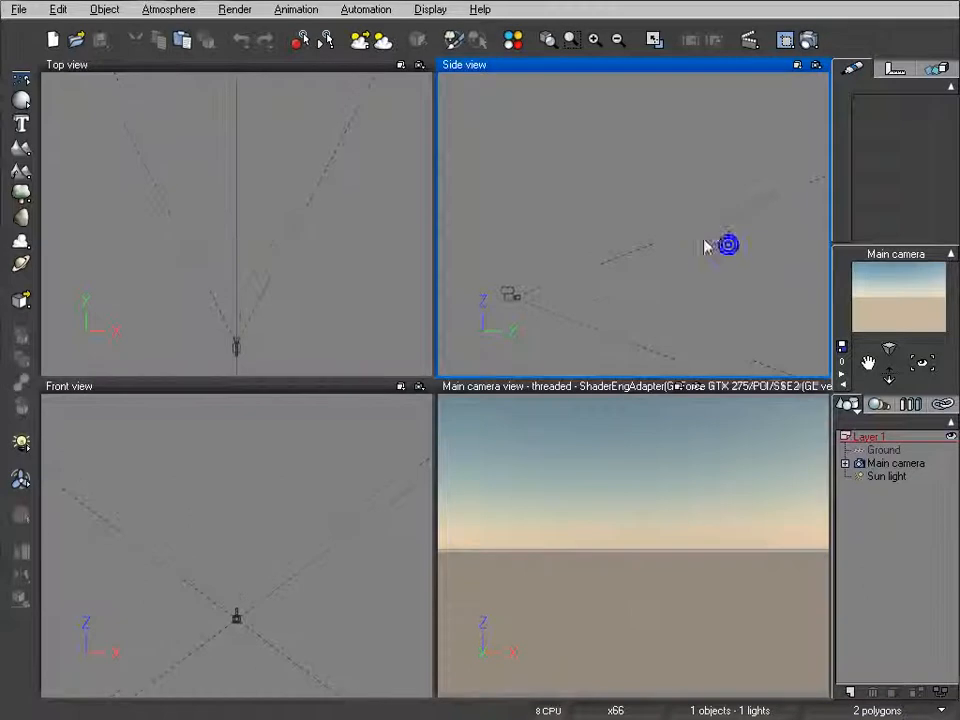
drag(719, 265, 660, 194)
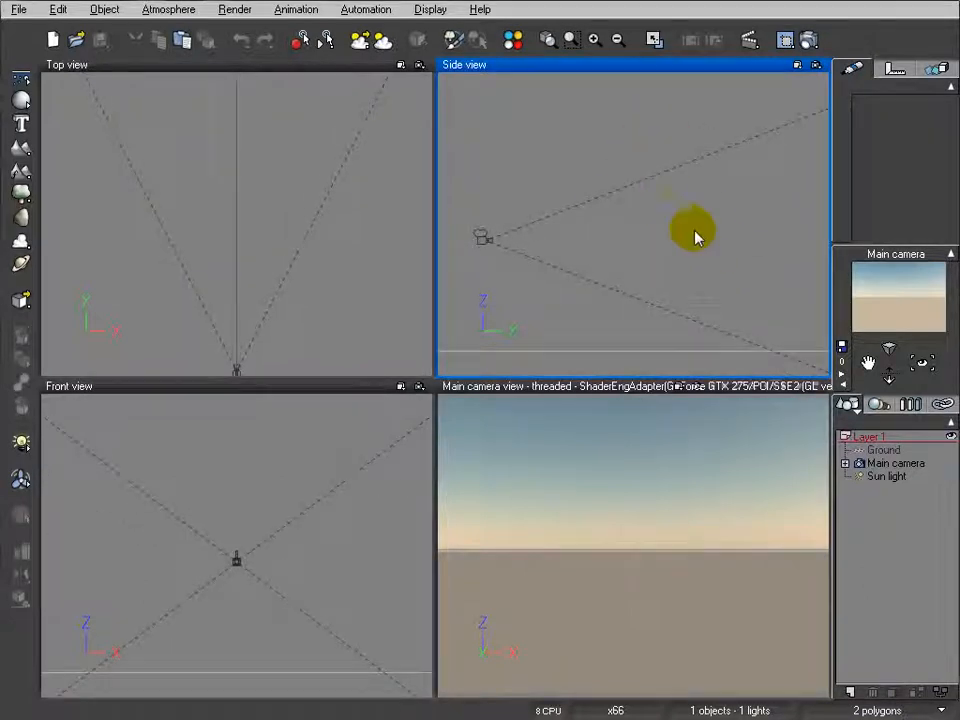
right_drag(691, 225, 660, 185)
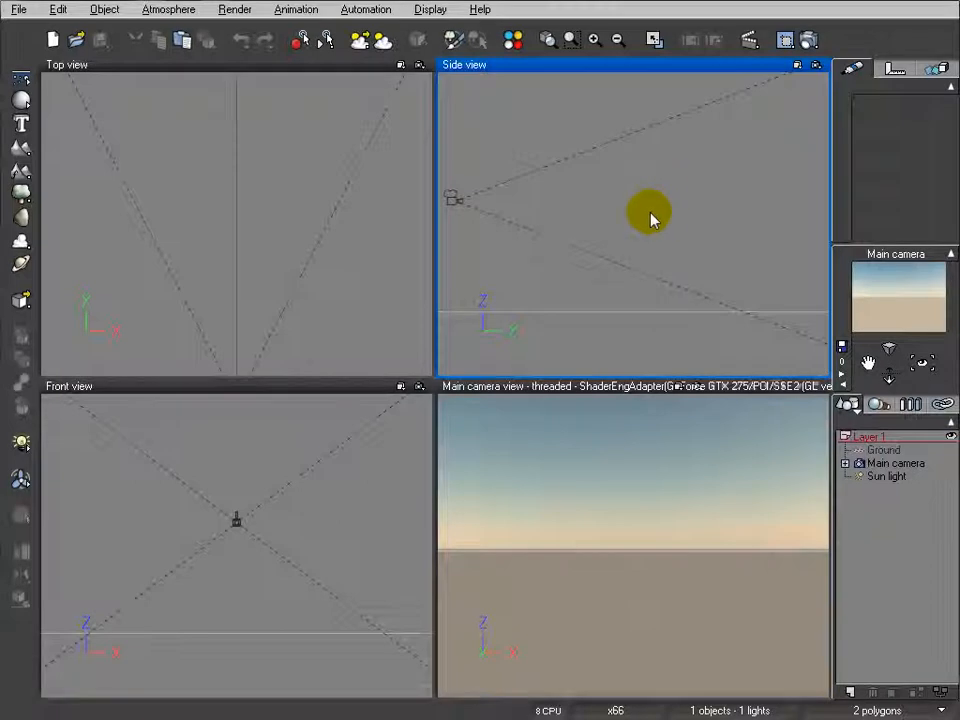
scroll(650, 213, up, 2)
right_drag(532, 200, 656, 209)
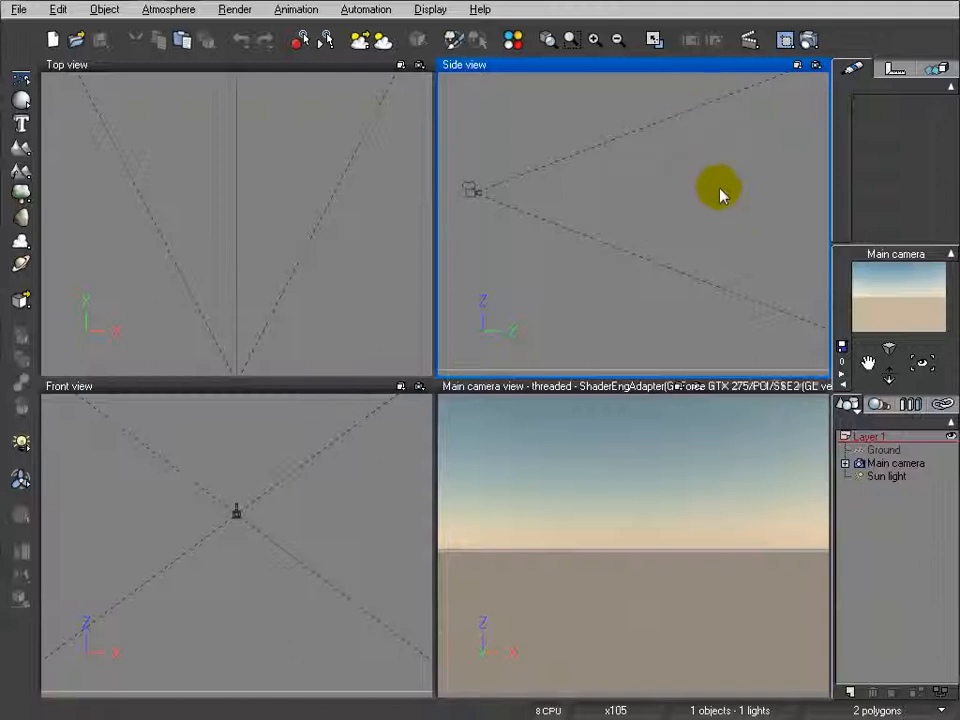
right_drag(751, 194, 708, 203)
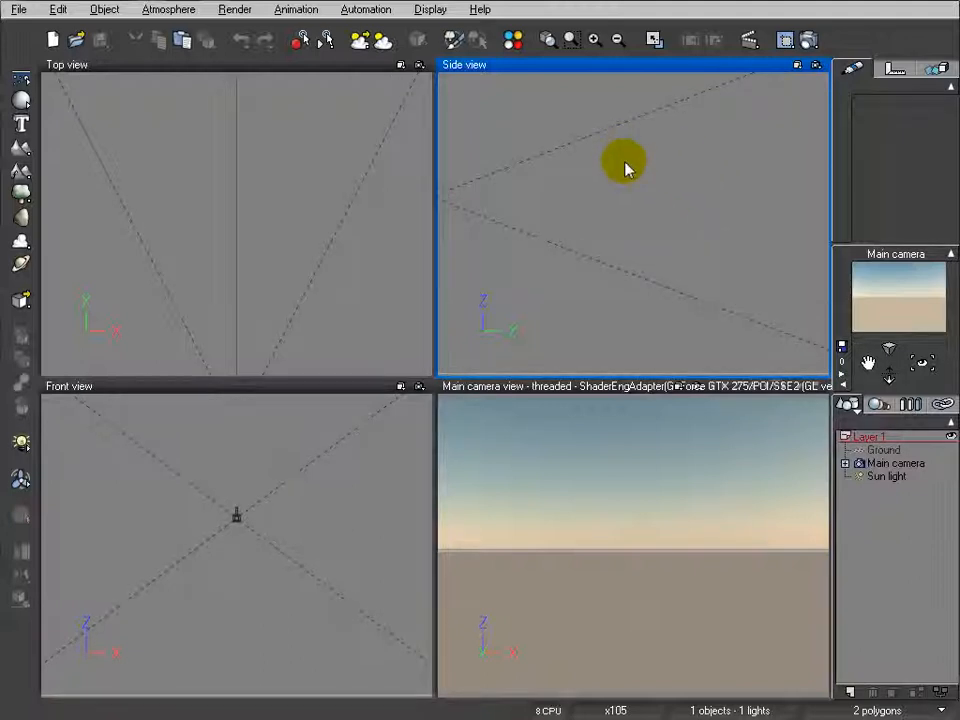
right_drag(550, 117, 596, 129)
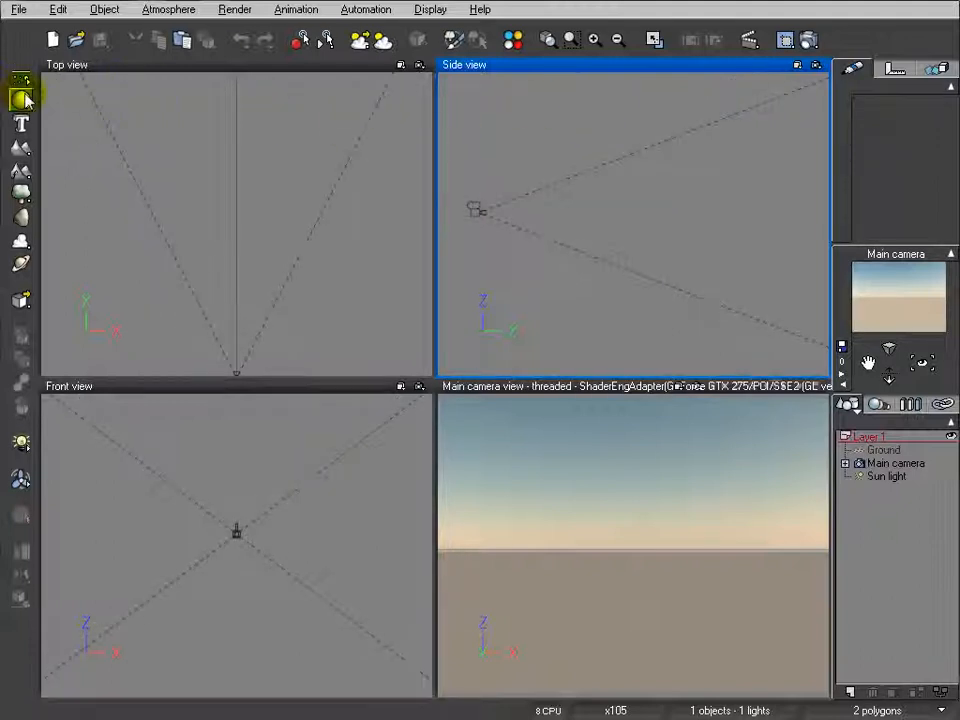
- Add a sphere primitive to the scene and scale it down uniformly until it fits inside the camera's view
click(22, 98)
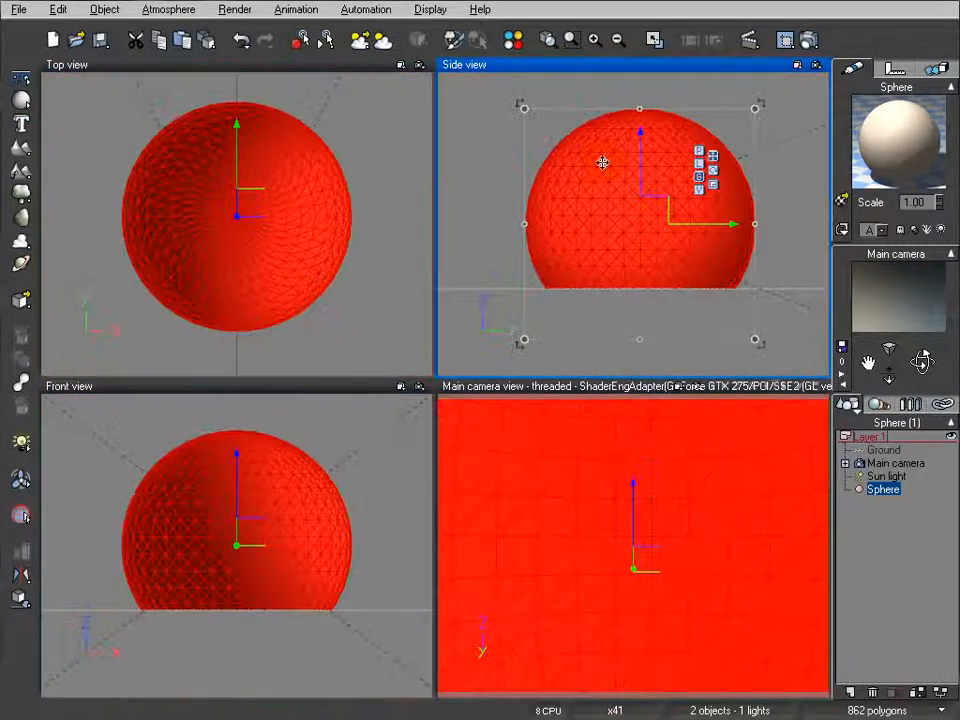
drag(730, 285, 677, 202)
scroll(692, 237, up, 5)
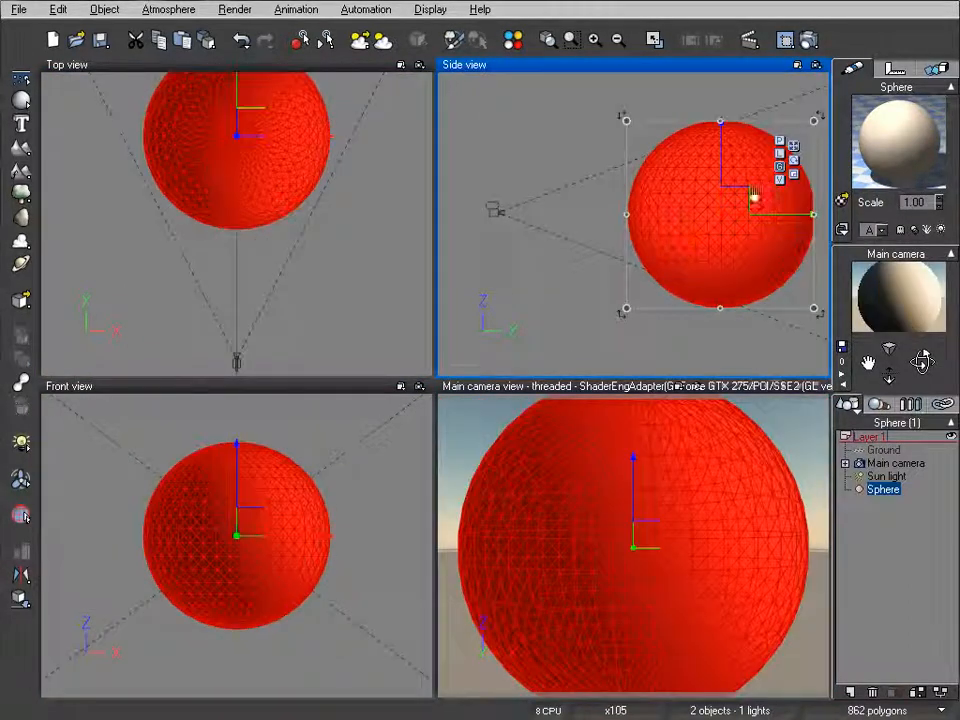
right_drag(756, 190, 646, 164)
drag(705, 282, 513, 157)
right_drag(549, 188, 621, 188)
scroll(621, 189, up, 4)
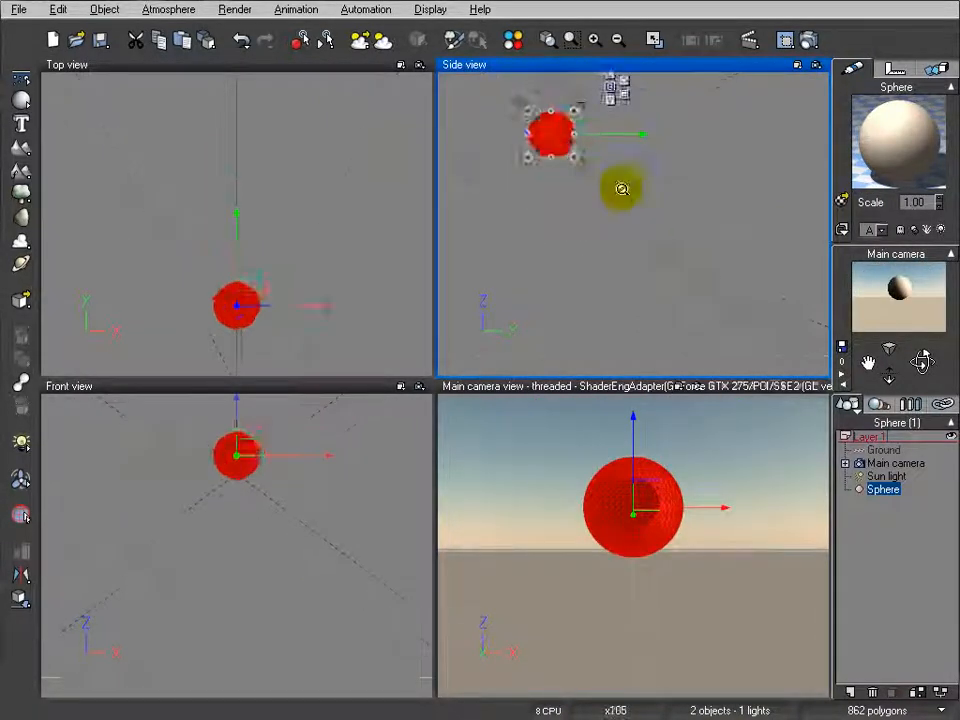
right_drag(500, 197, 683, 292)
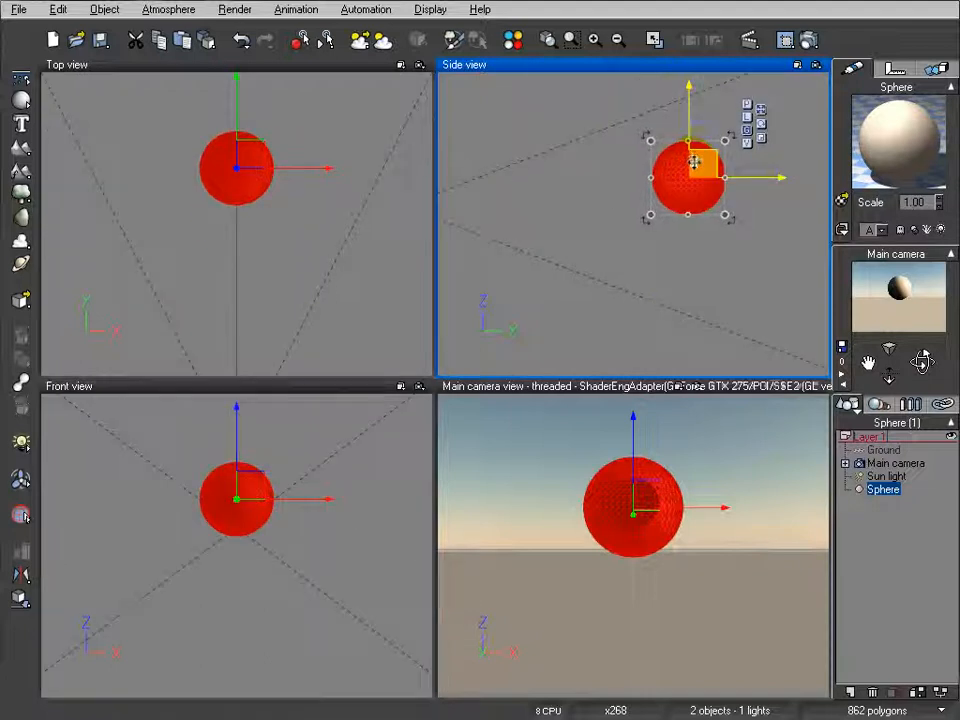
- Move the sphere closer to the camera and shrink it further to a small bubble within the camera's field of view
drag(694, 158, 587, 178)
drag(614, 236, 518, 202)
right_drag(596, 284, 686, 281)
scroll(651, 268, up, 2)
drag(590, 210, 510, 147)
right_drag(544, 221, 692, 245)
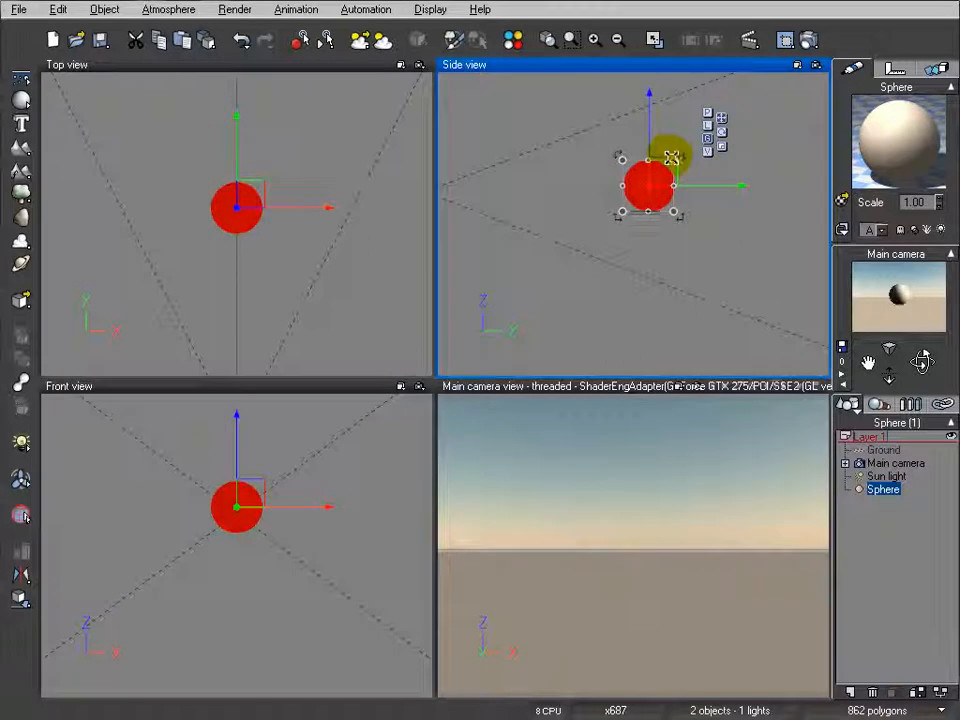
drag(658, 176, 620, 172)
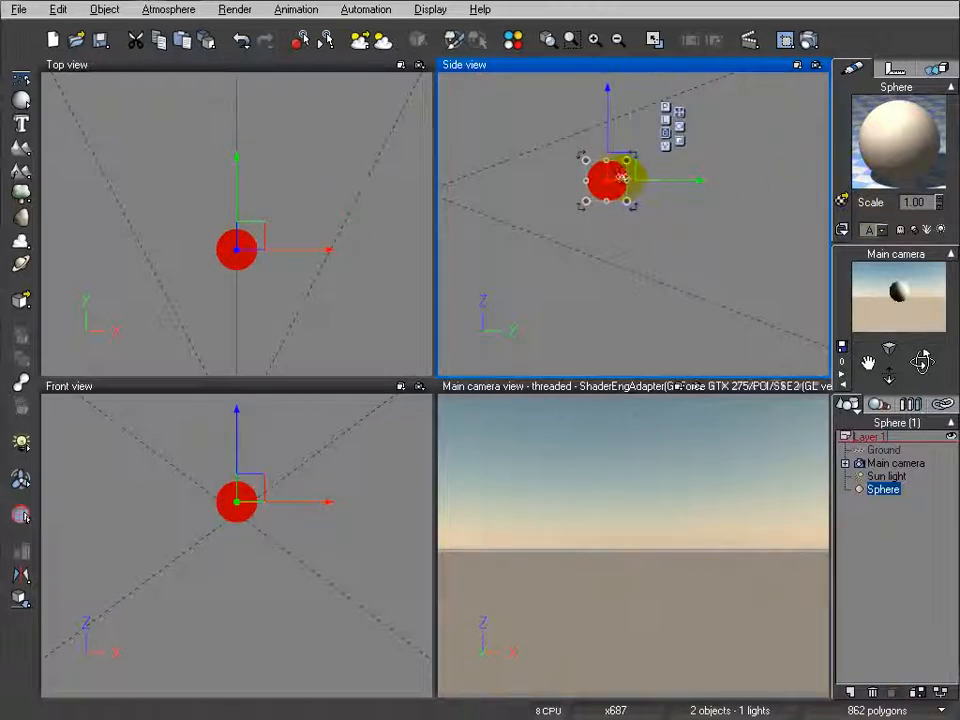
drag(619, 167, 630, 160)
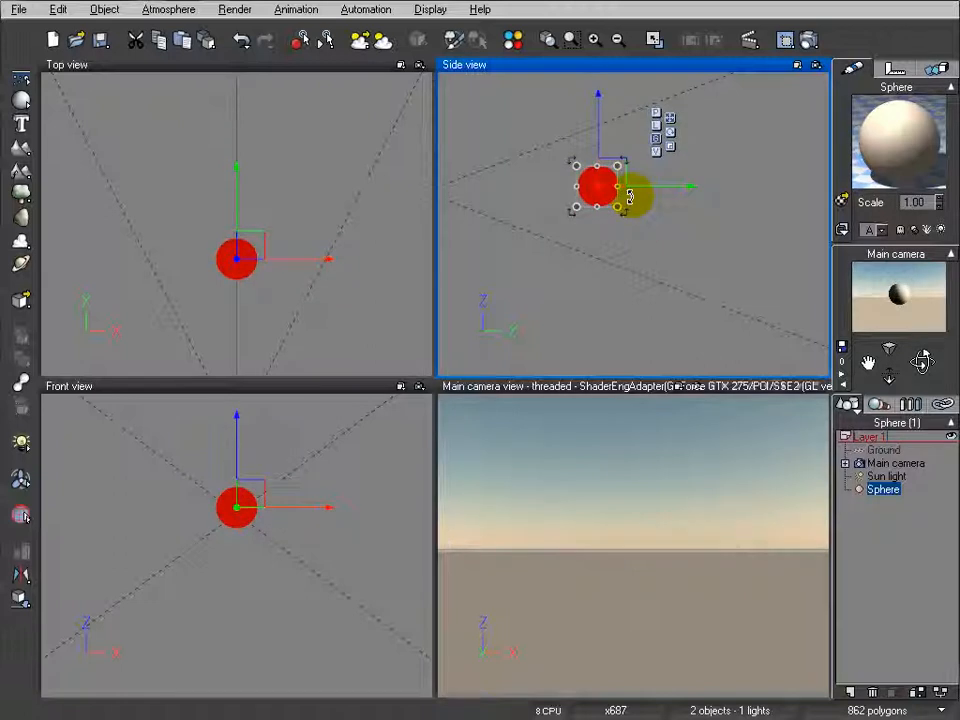
- Set the overall color of the sphere's material to light blue with red 177, green 230 and blue 254
double_click(866, 145)
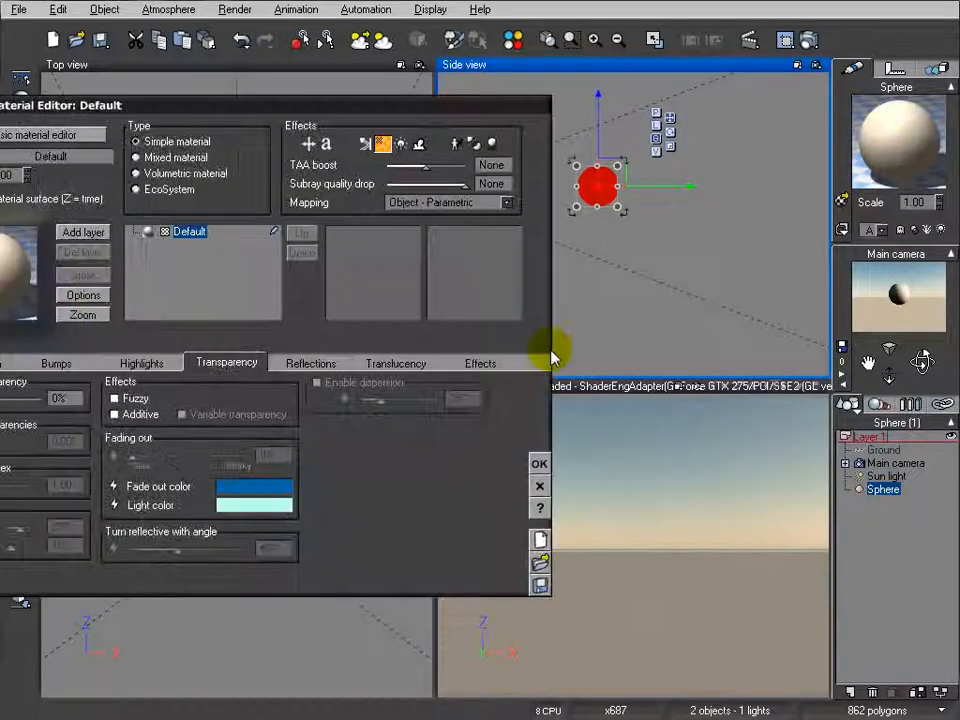
drag(283, 113, 459, 124)
click(127, 375)
right_click(500, 411)
click(516, 424)
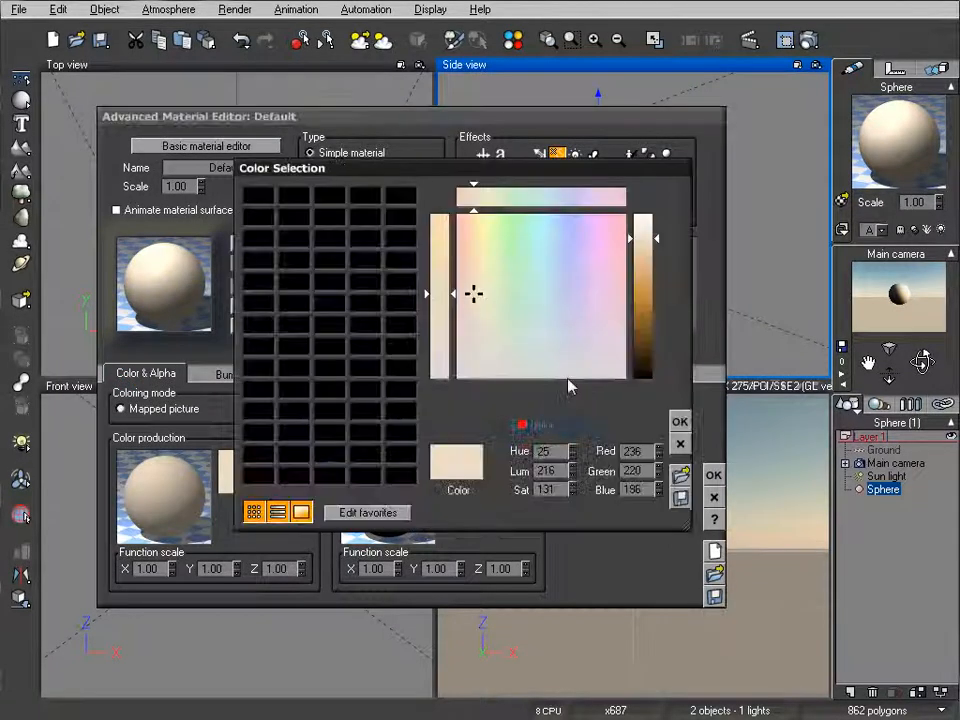
drag(612, 256, 551, 214)
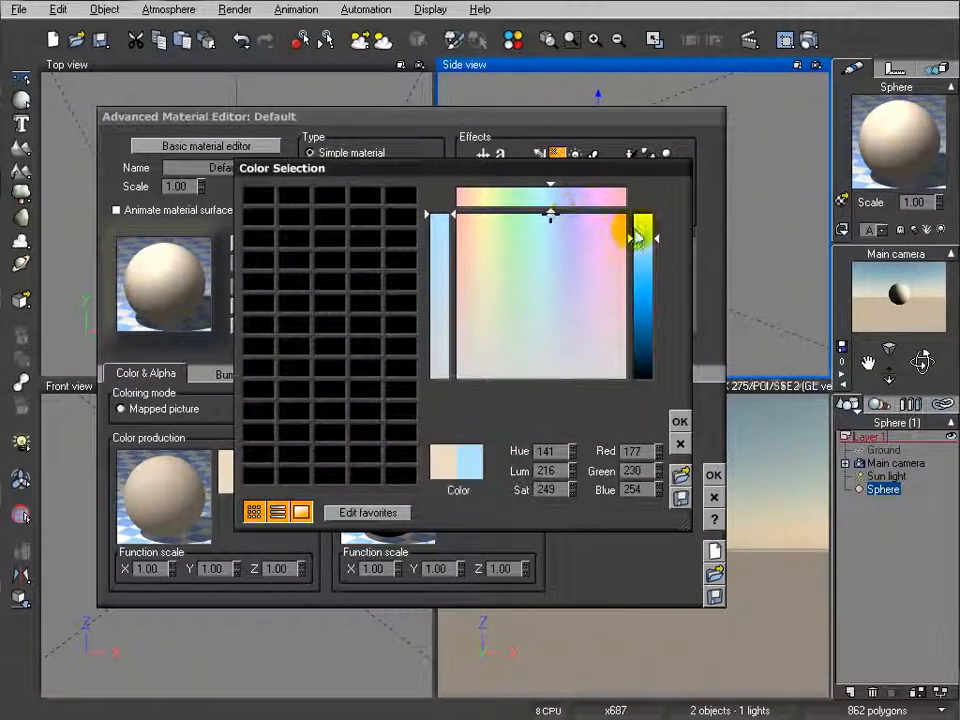
click(680, 421)
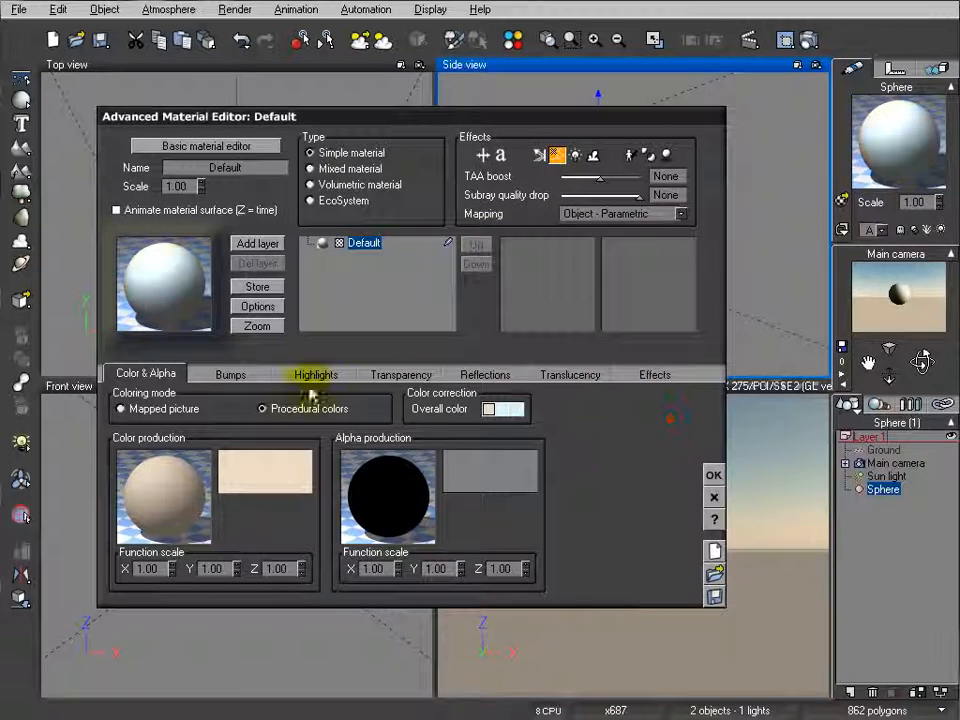
- Raise the material's global transparency to 98%
click(401, 375)
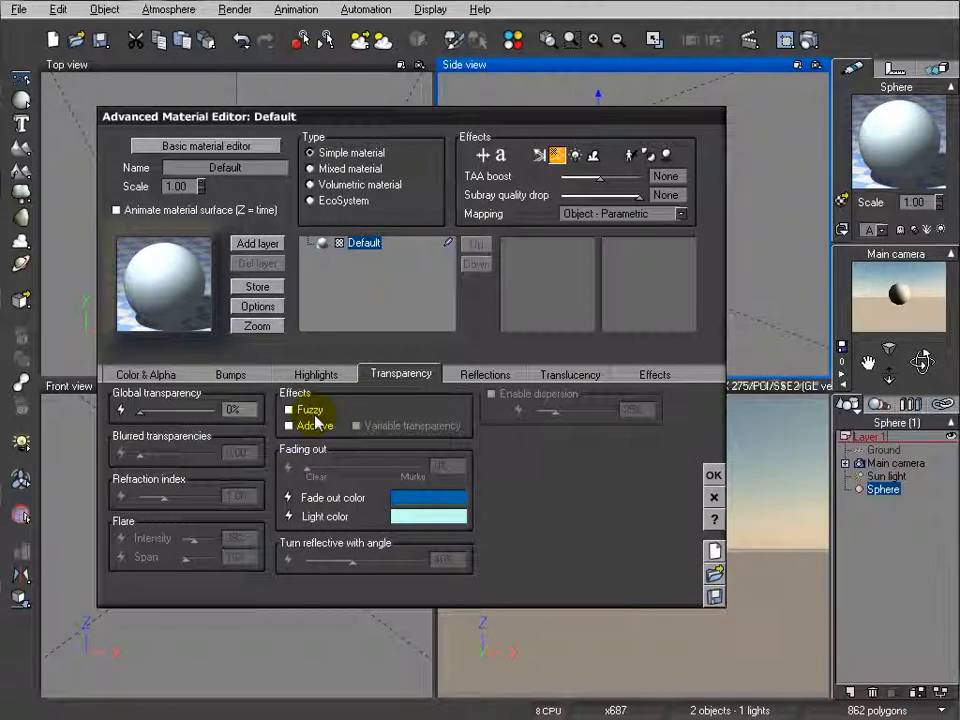
drag(247, 412, 251, 412)
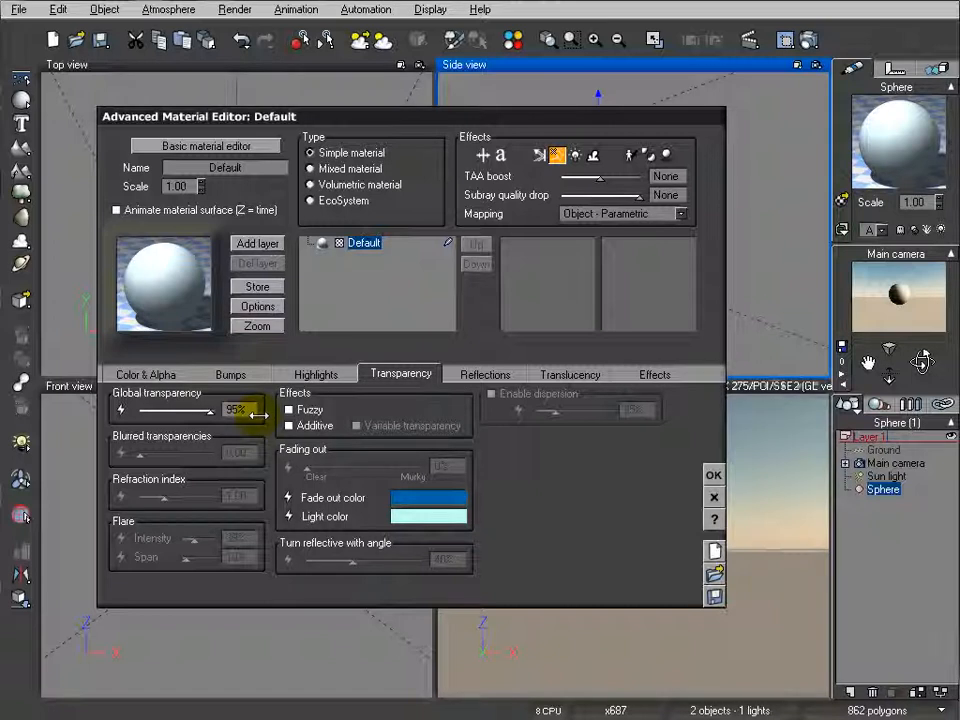
drag(258, 412, 262, 412)
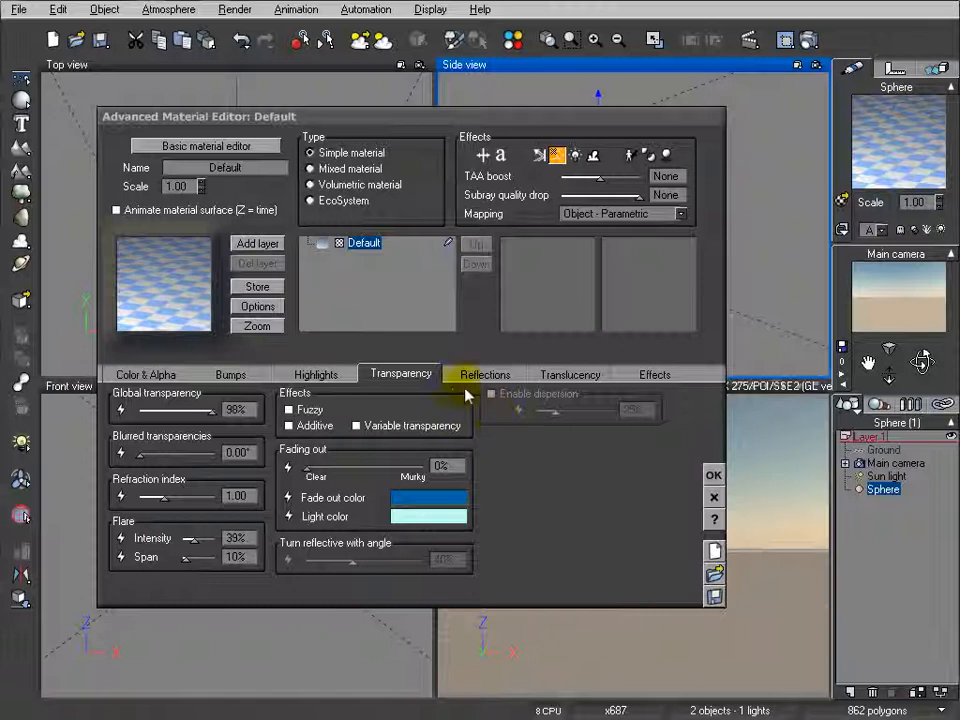
- Try a refraction index of 1.01 for the material, and set it to 1
click(246, 497)
click(240, 495)
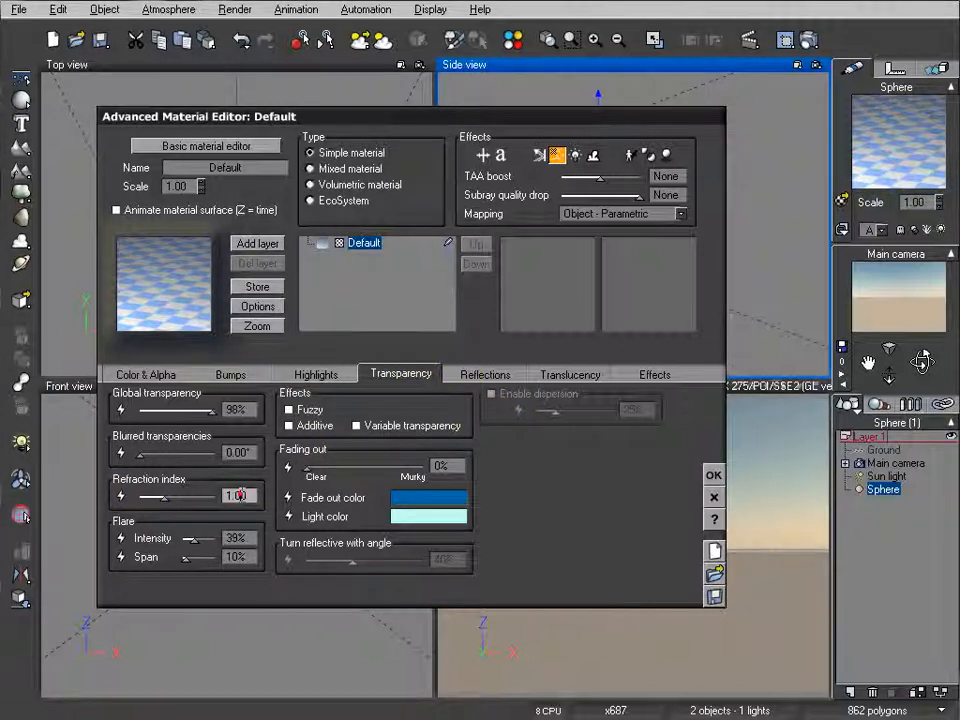
text(1)
key(Return)
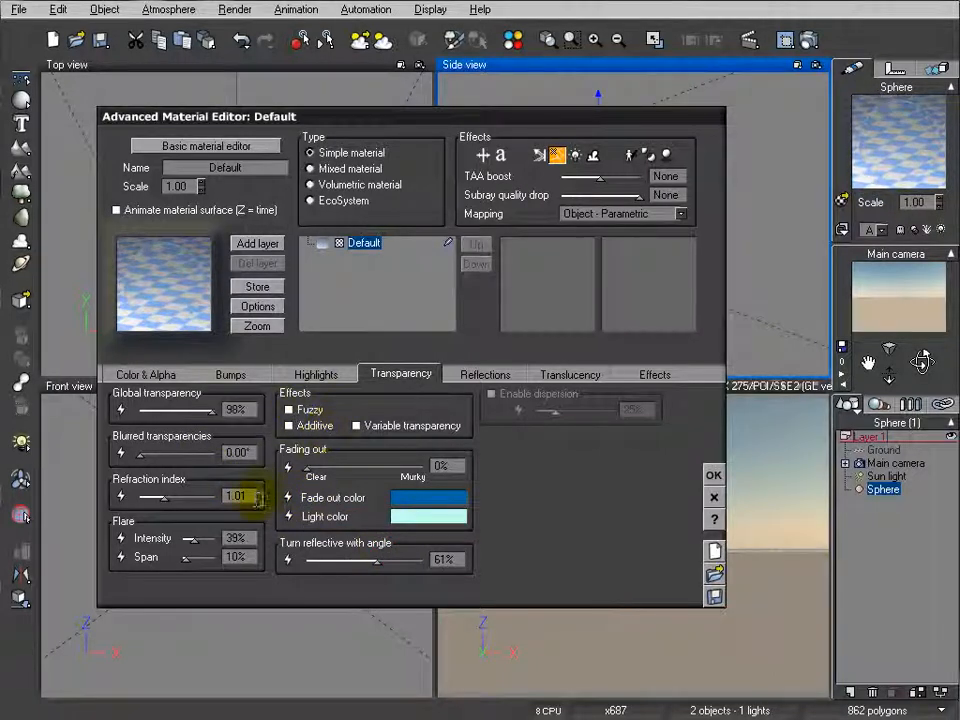
text(1)
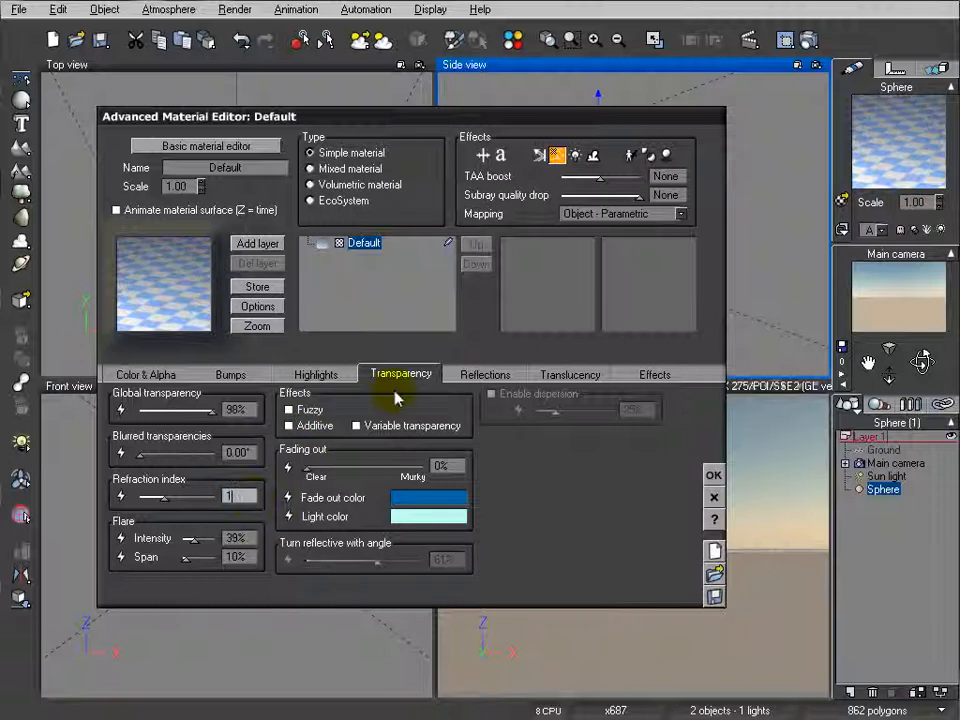
- Set the material's global reflectivity to 5%, name the material AirBubble and accept the material settings
click(473, 382)
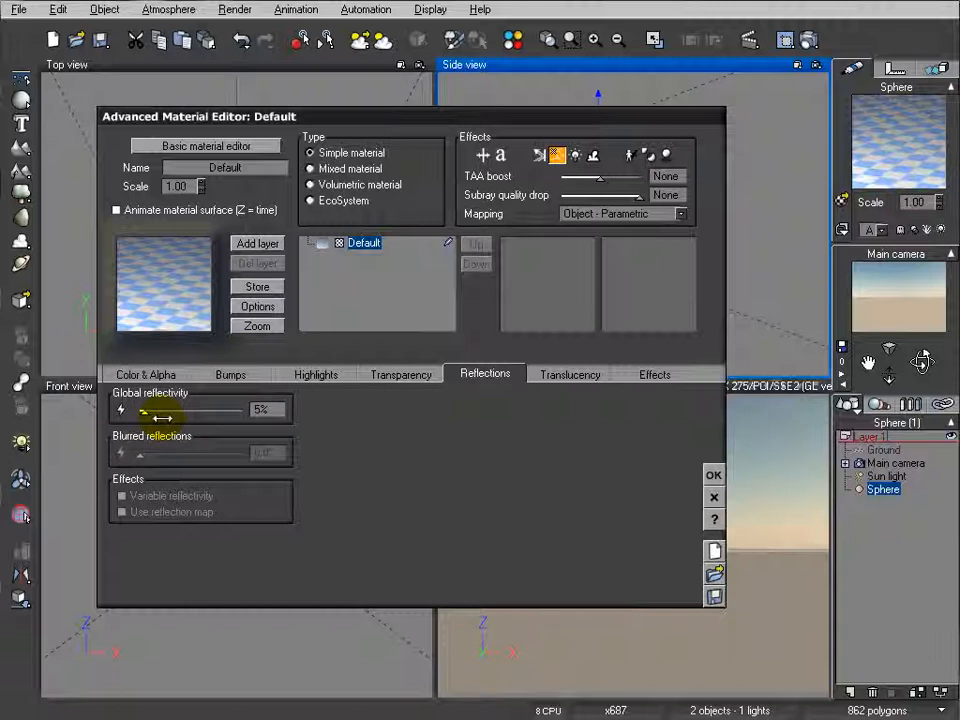
drag(162, 418, 160, 418)
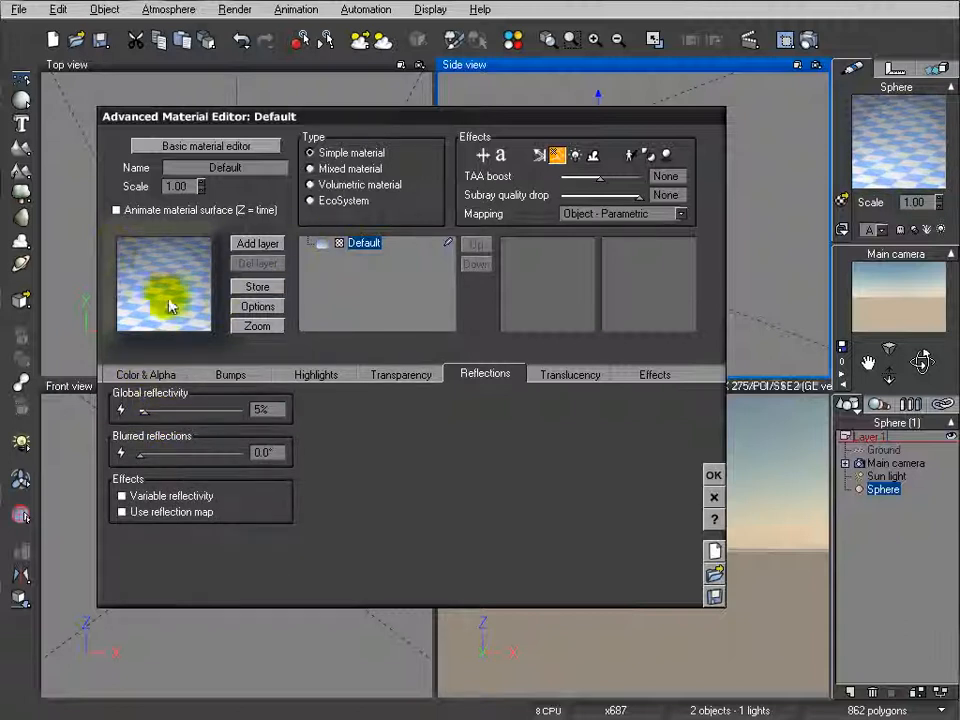
click(255, 168)
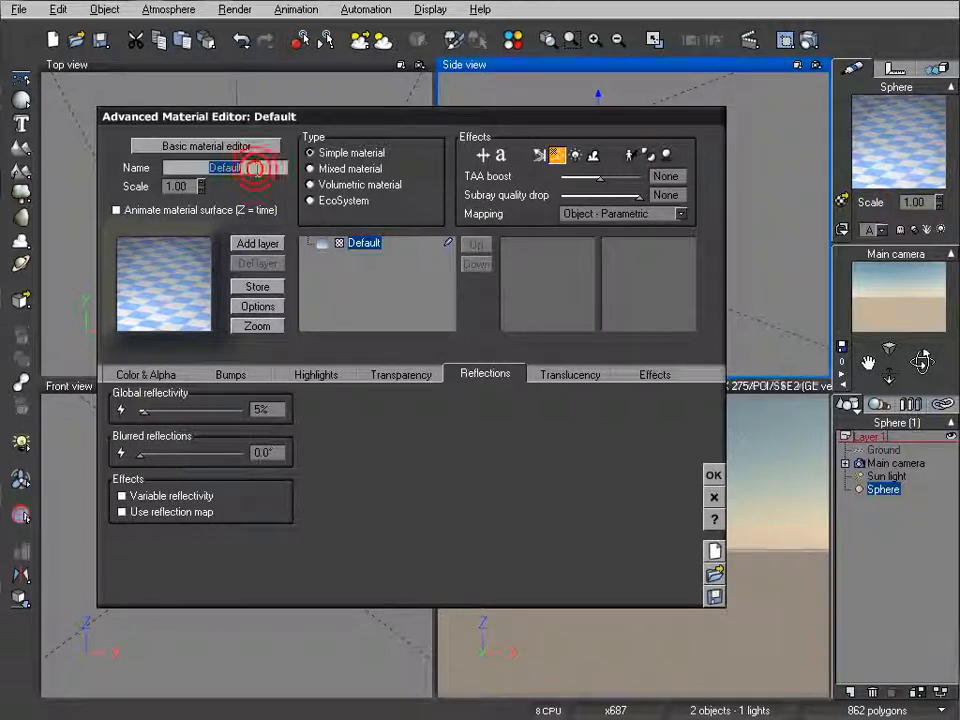
text(AirBubble)
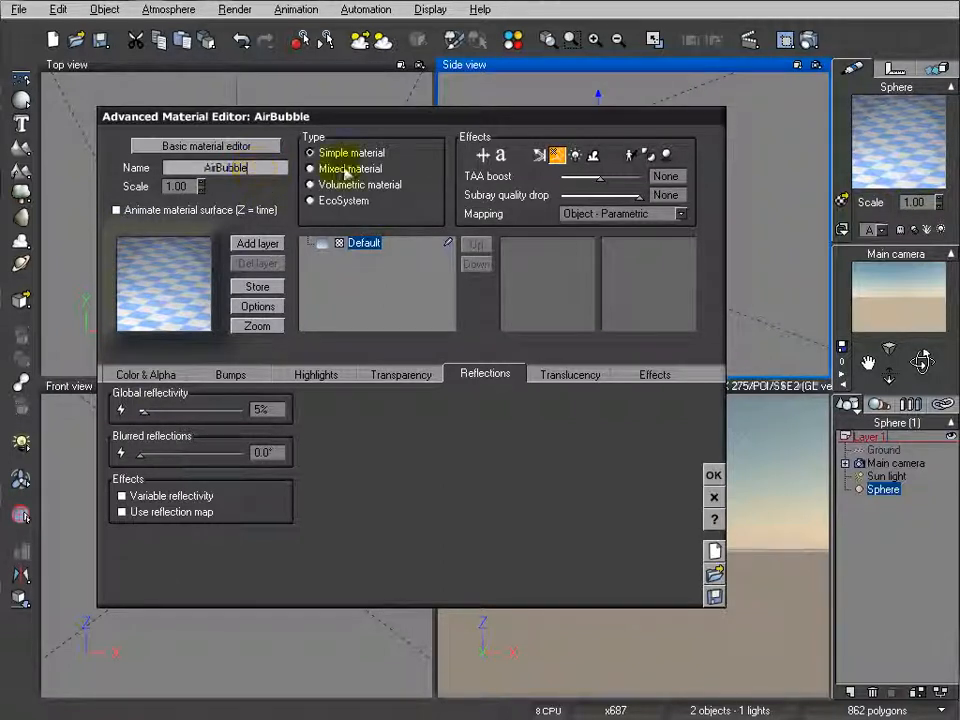
click(550, 484)
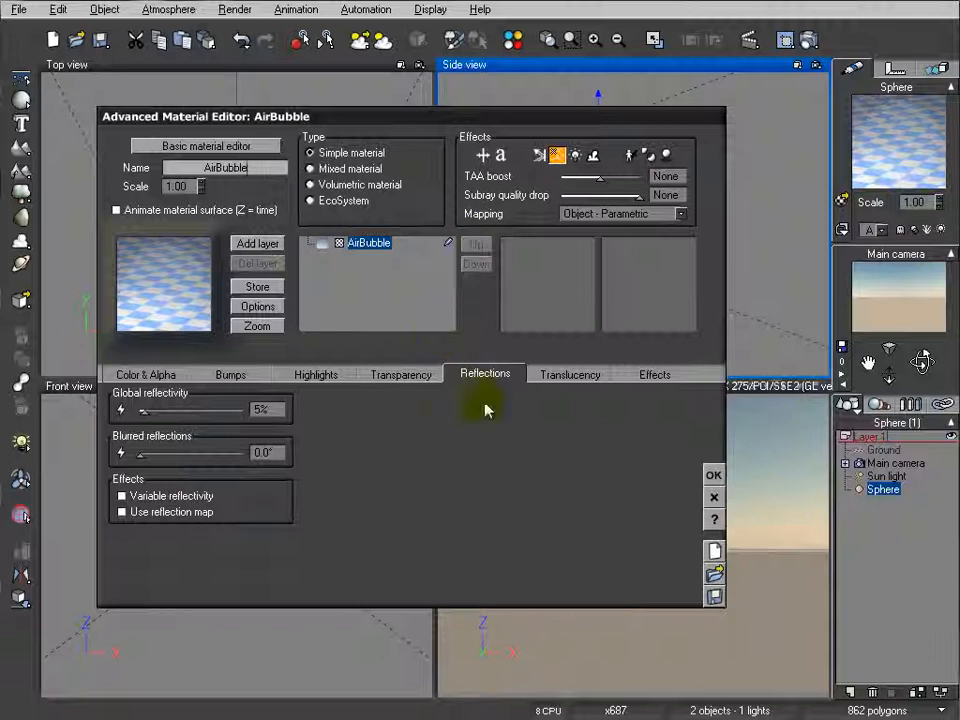
click(714, 472)
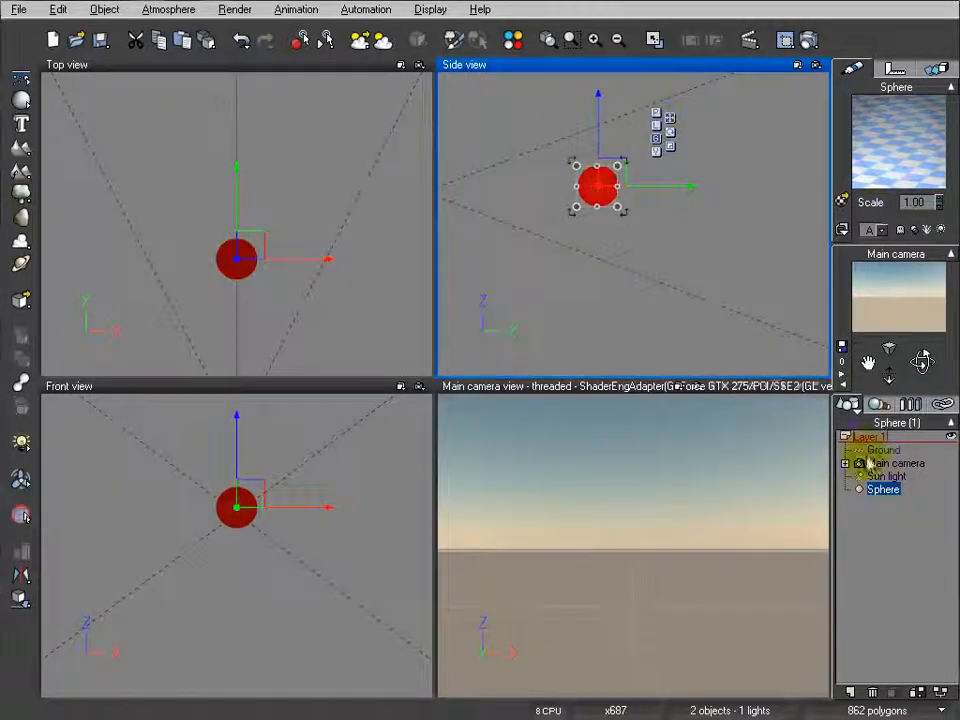
- Rename the sphere object in the layer list as AirBubble
double_click(893, 491)
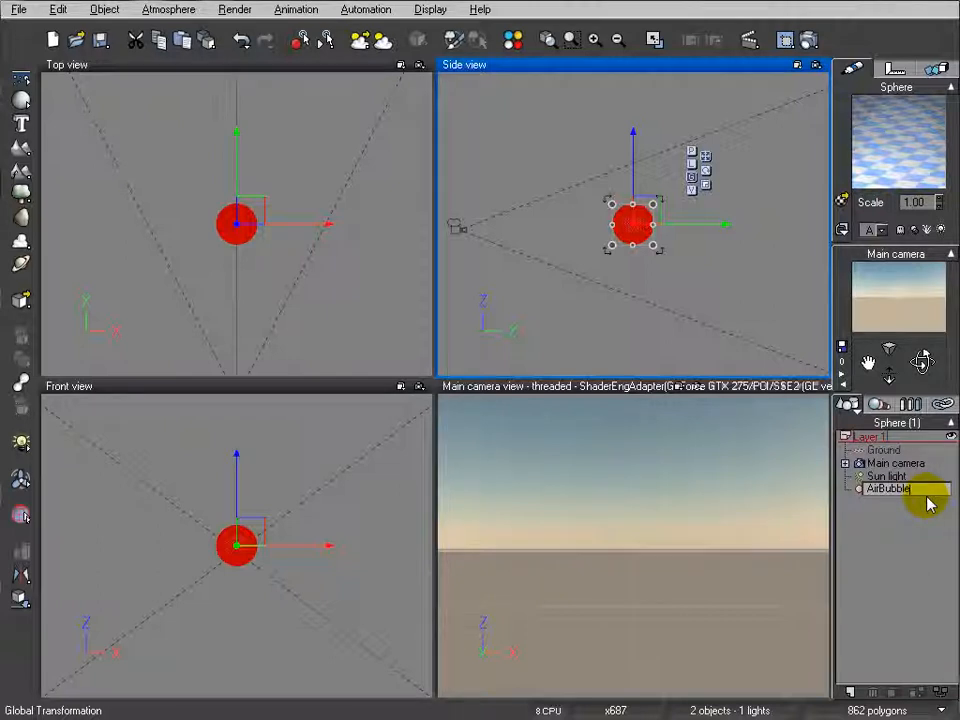
click(926, 523)
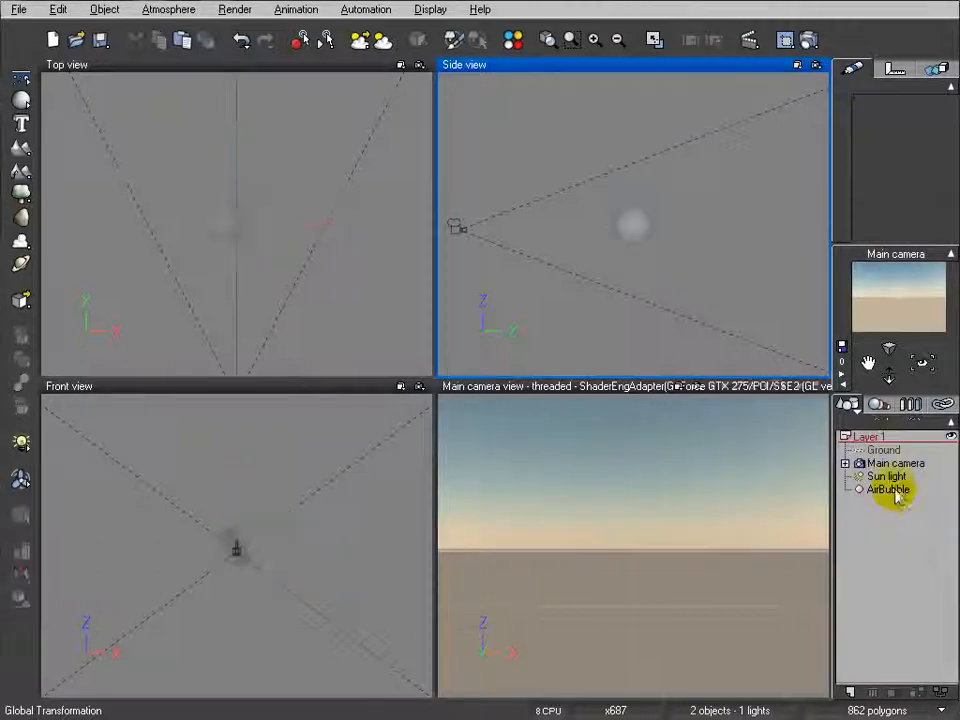
- Open the save dialog for the AirBubble object as a Vue object file and close it without saving
click(898, 490)
right_click(890, 489)
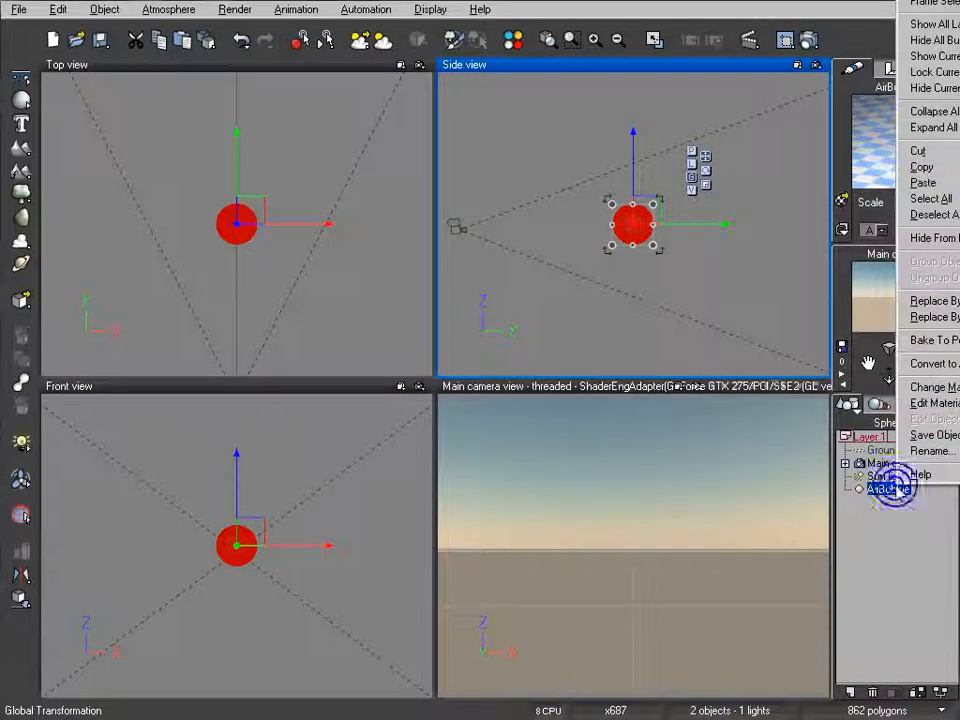
click(933, 435)
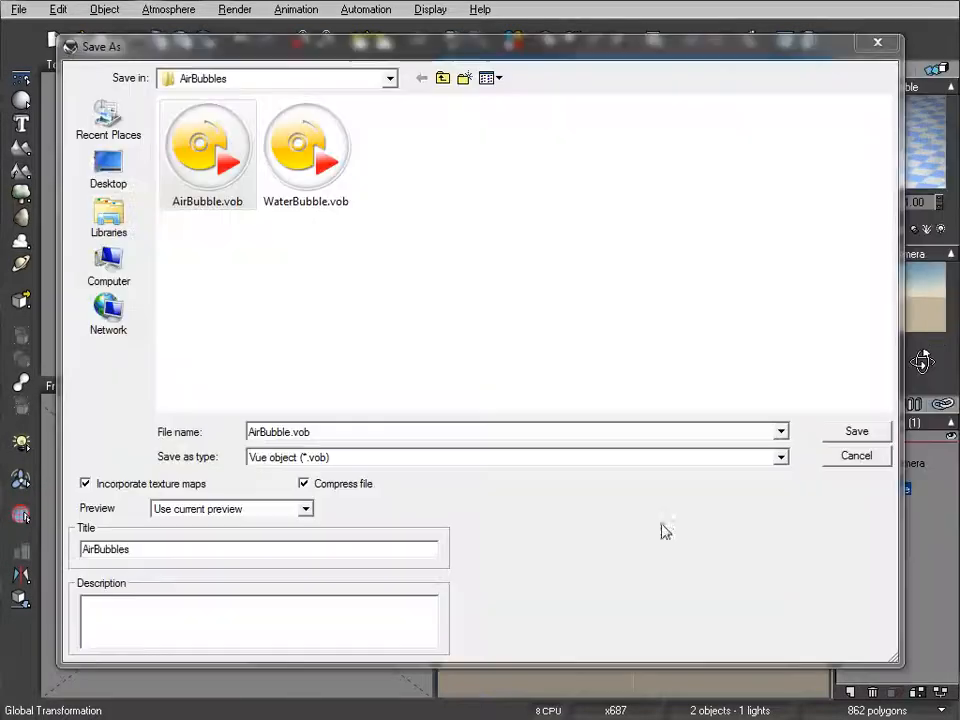
click(876, 43)
- Delete the AirBubble sphere from the scene
click(676, 329)
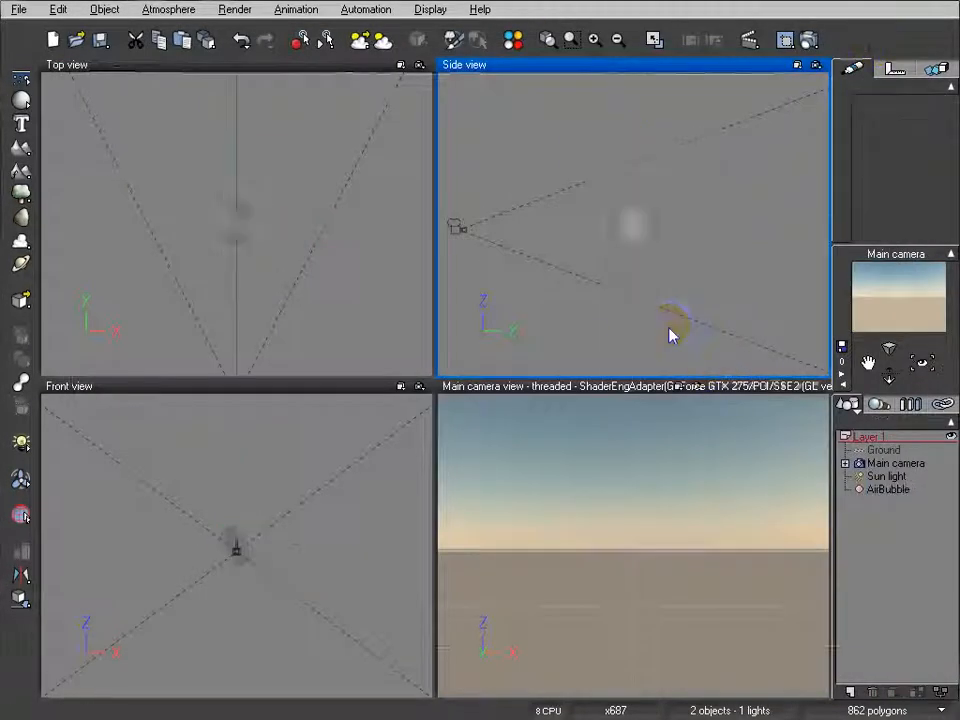
click(641, 228)
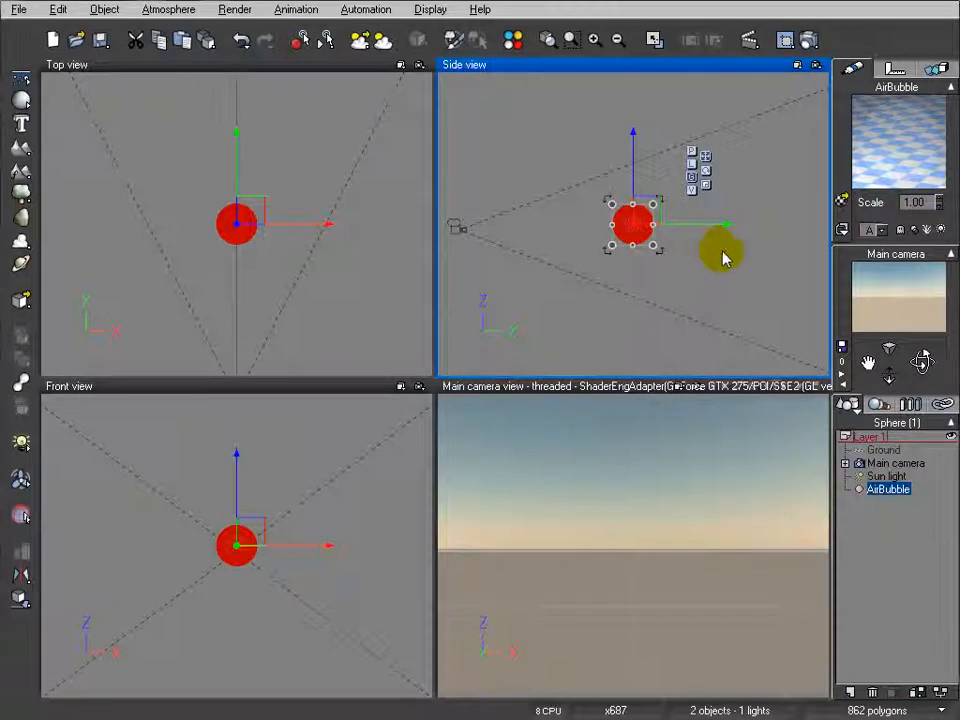
key(Delete)
scroll(605, 172, down, 4)
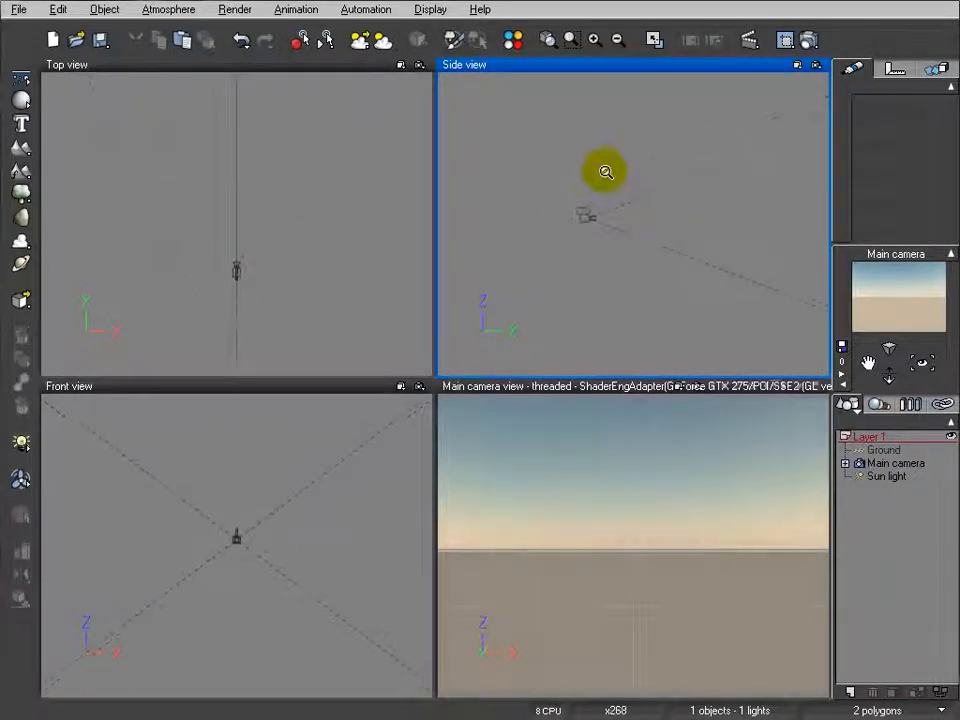
- Add a cylinder primitive, scale it down to roughly half its size and stand it on the ground in front of the camera
scroll(604, 210, down, 1)
right_drag(707, 250, 602, 198)
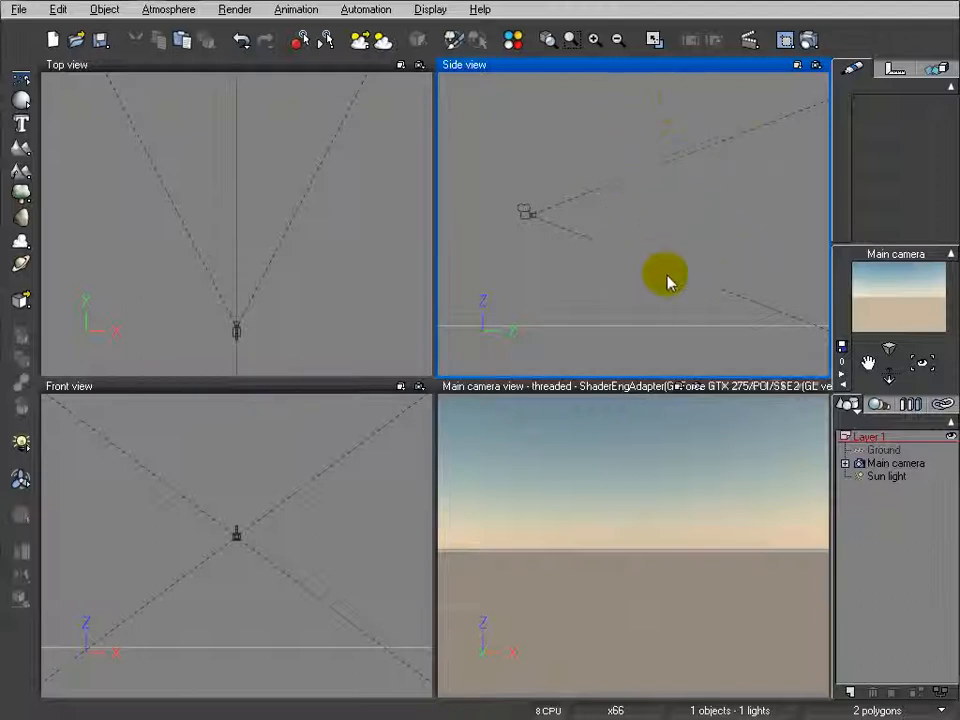
drag(20, 100, 60, 105)
scroll(610, 233, down, 3)
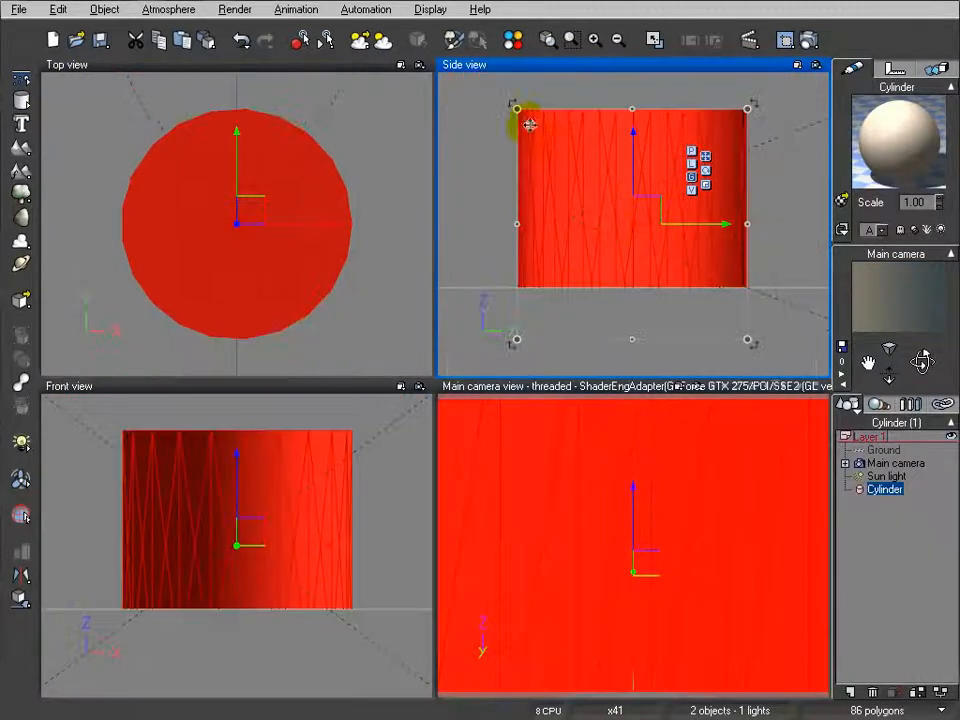
drag(517, 108, 676, 198)
drag(709, 268, 708, 222)
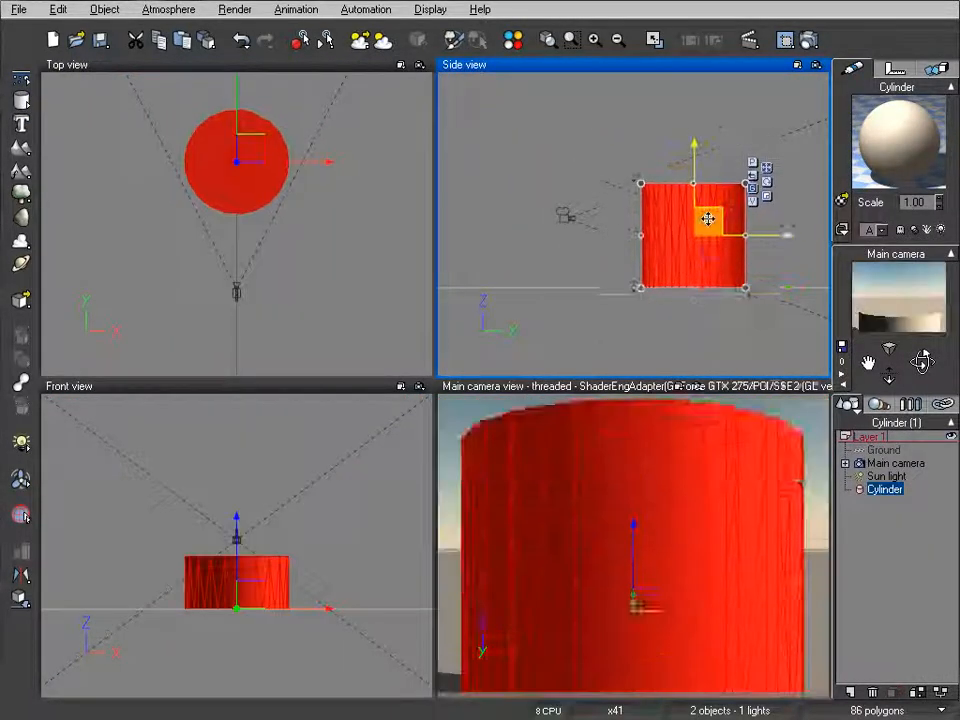
- Make the cylinder narrower and taller, and move it farther from the camera on the ground
drag(686, 180, 660, 164)
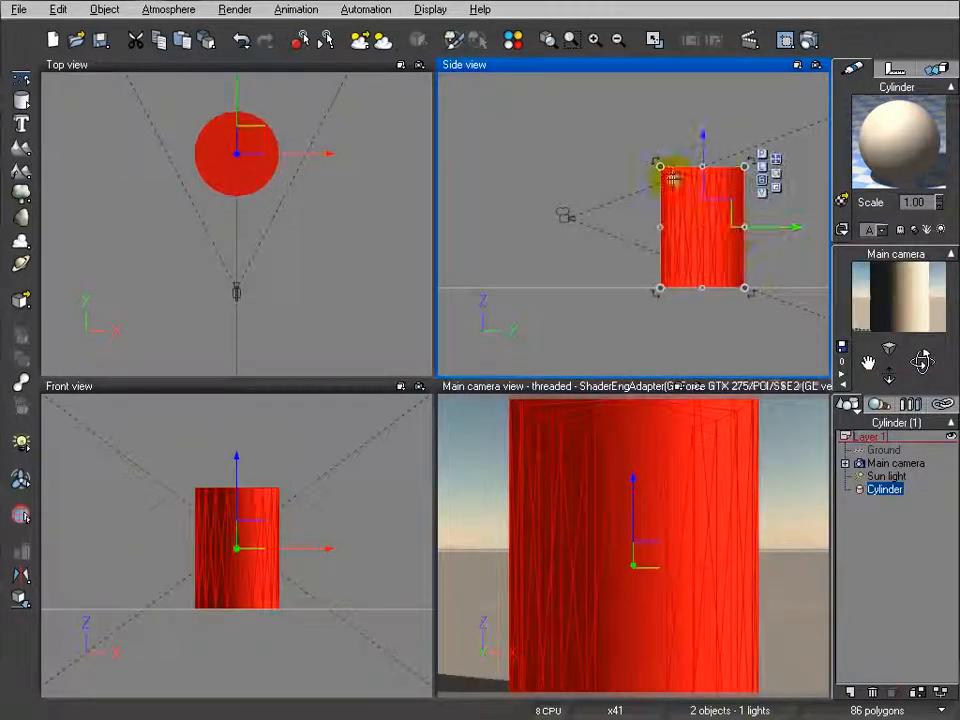
drag(718, 214, 745, 212)
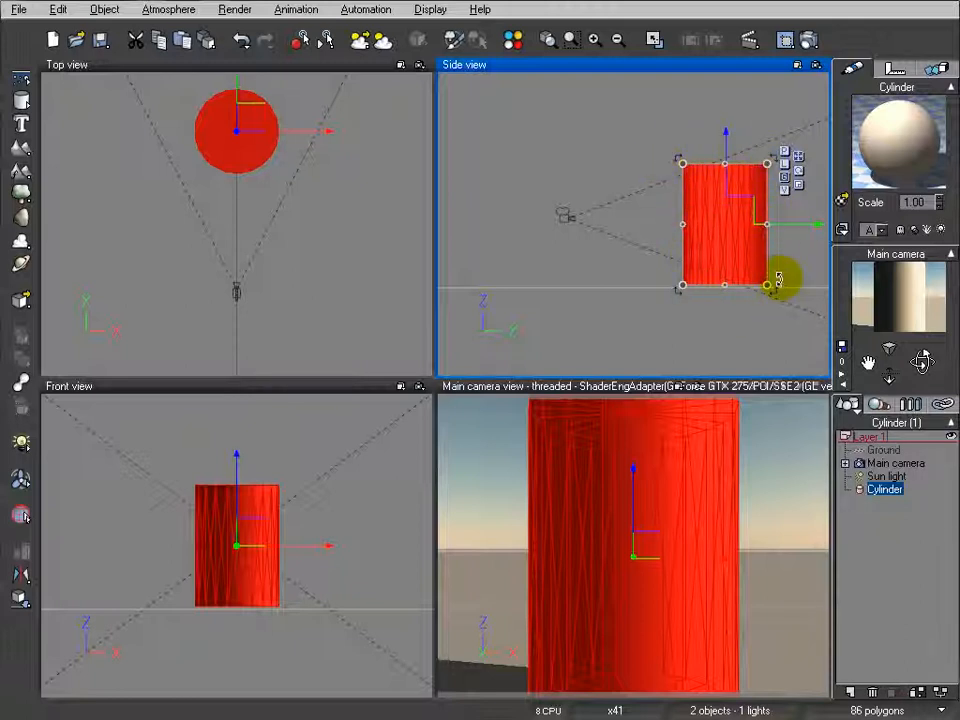
right_drag(281, 167, 337, 201)
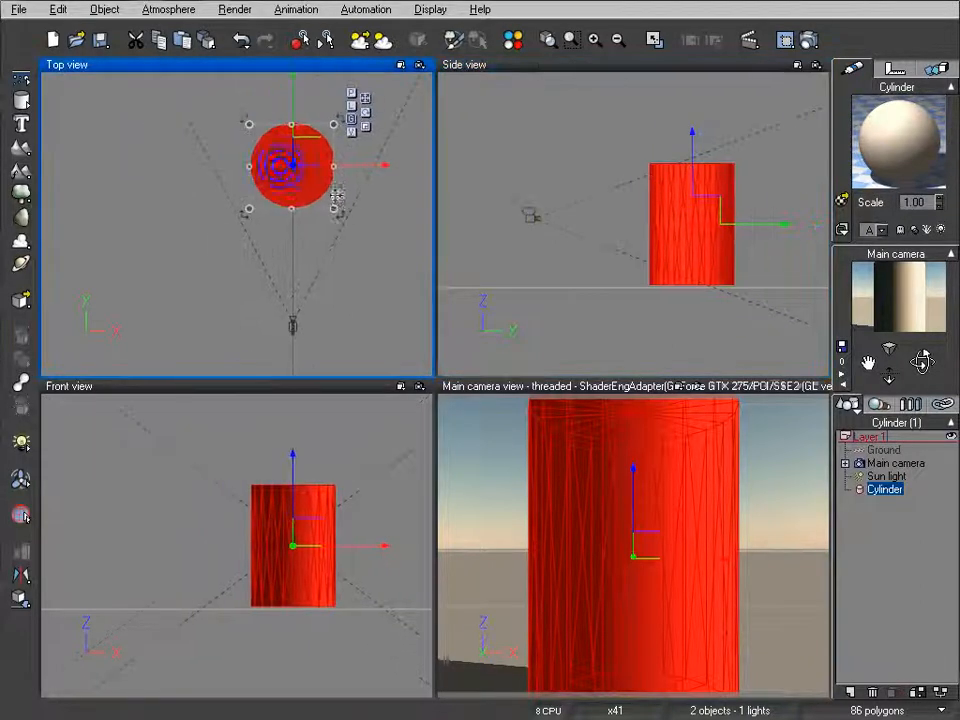
mouse_move(306, 150)
mouse_down()
mouse_move(216, 94)
mouse_move(214, 152)
mouse_move(315, 148)
mouse_move(292, 121)
mouse_move(326, 95)
mouse_move(355, 162)
mouse_move(305, 170)
mouse_move(322, 170)
mouse_move(306, 146)
mouse_up()
drag(715, 204, 729, 211)
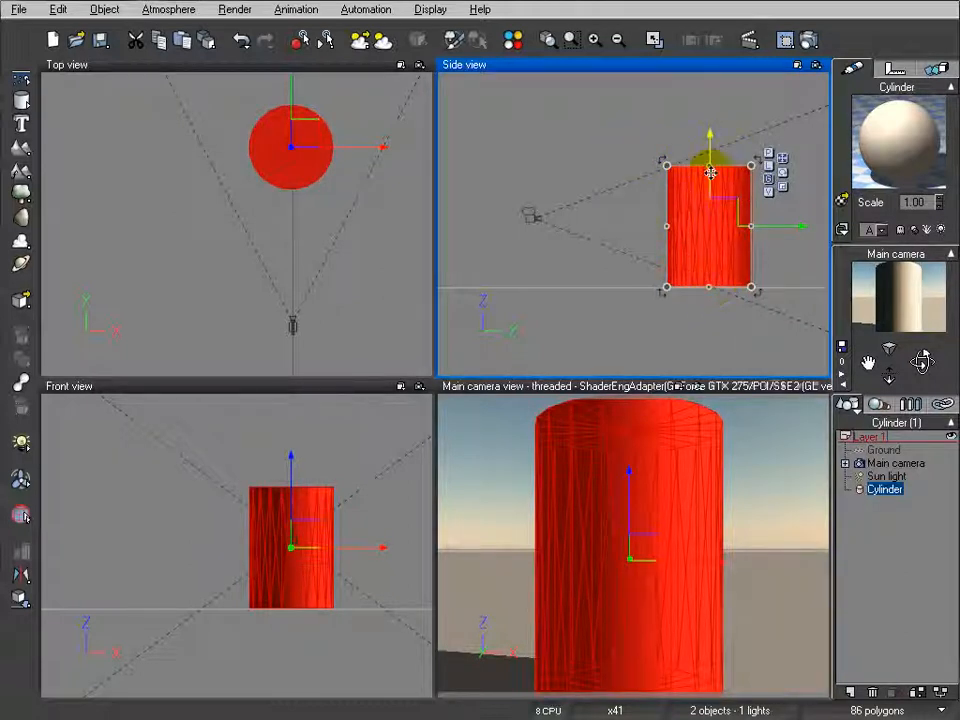
- Set the global transparency of the cylinder's material to 100%
double_click(903, 165)
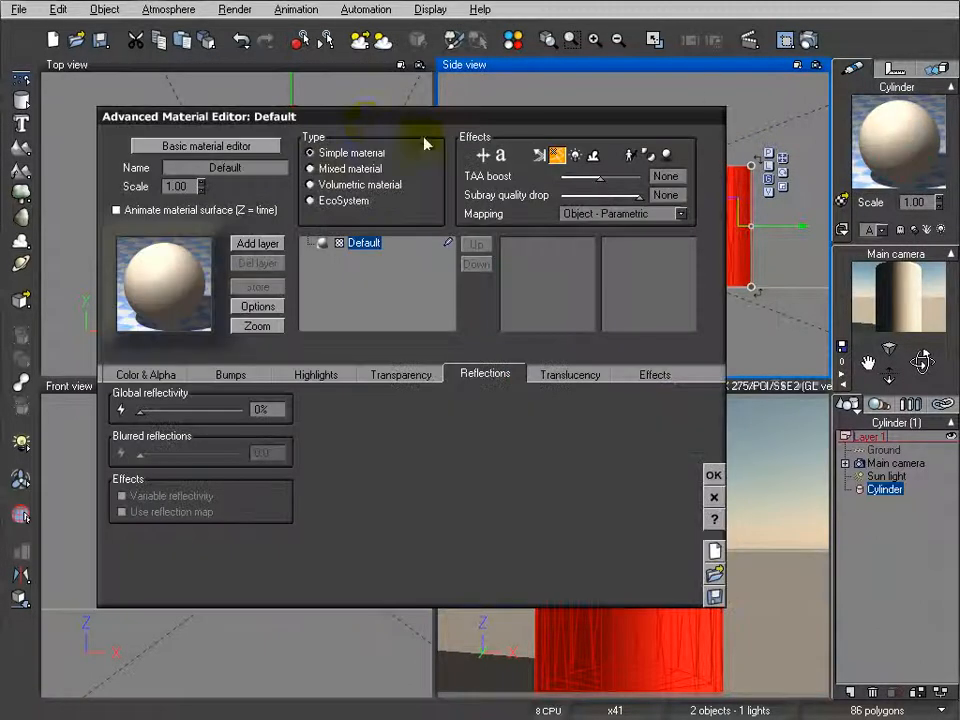
drag(358, 122, 350, 105)
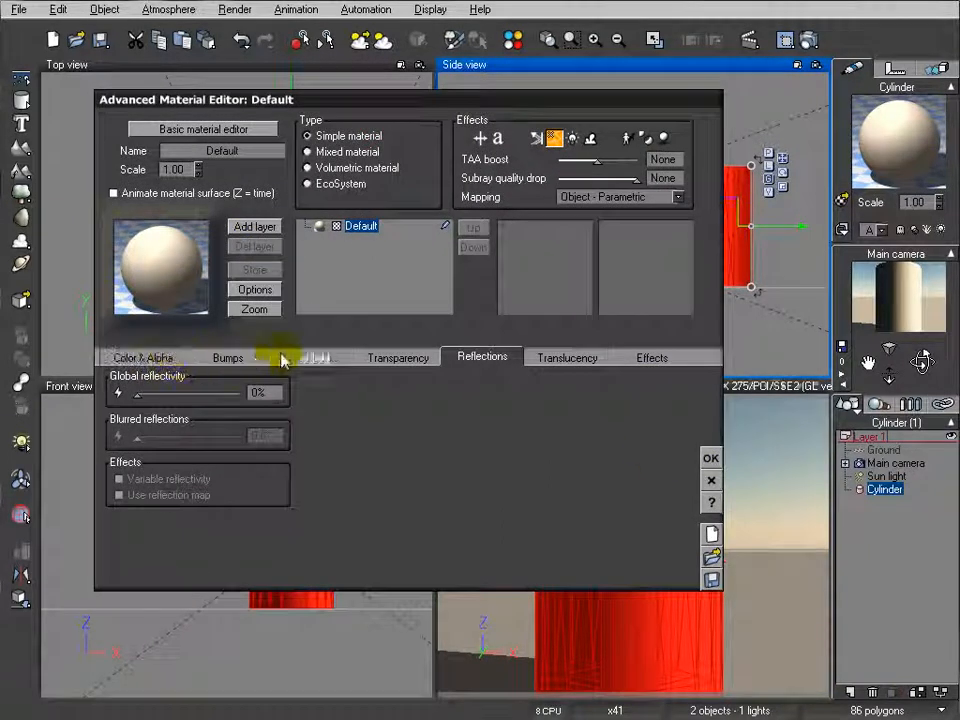
click(388, 358)
drag(182, 387, 212, 392)
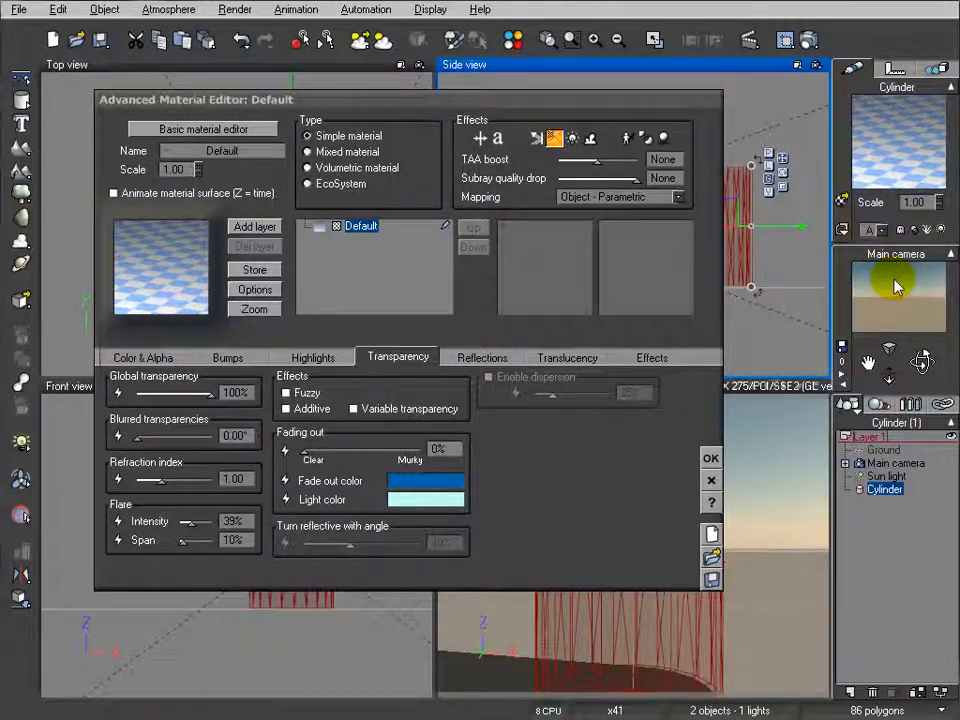
- Turn the cylinder's material into an EcoSystem and add the AirBubble.vob object file to its population
click(336, 186)
click(150, 360)
click(330, 606)
click(386, 644)
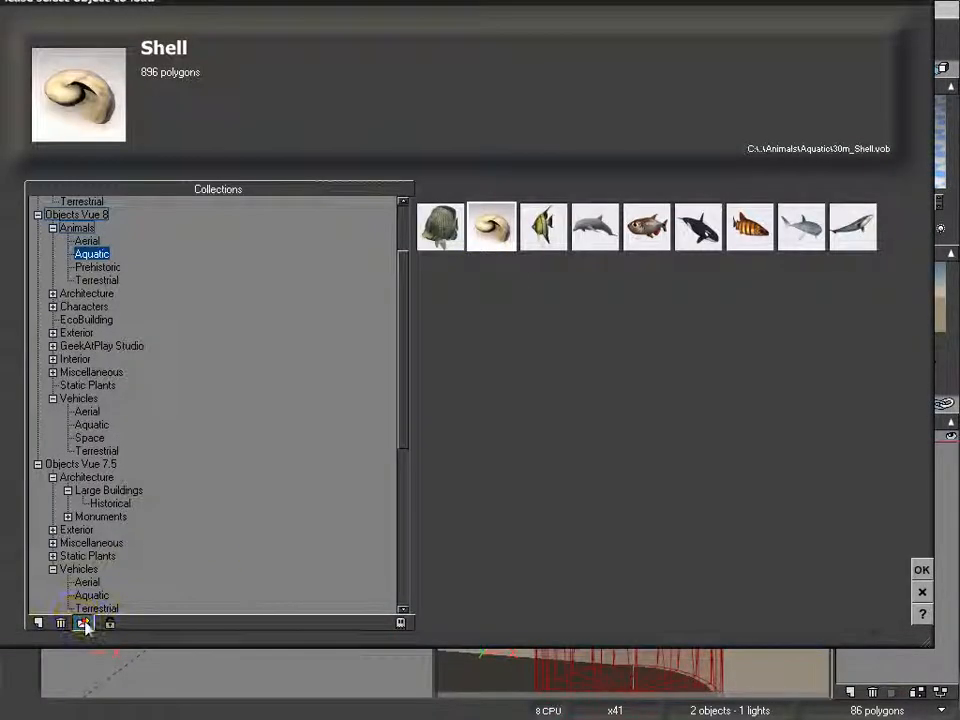
click(84, 624)
click(205, 128)
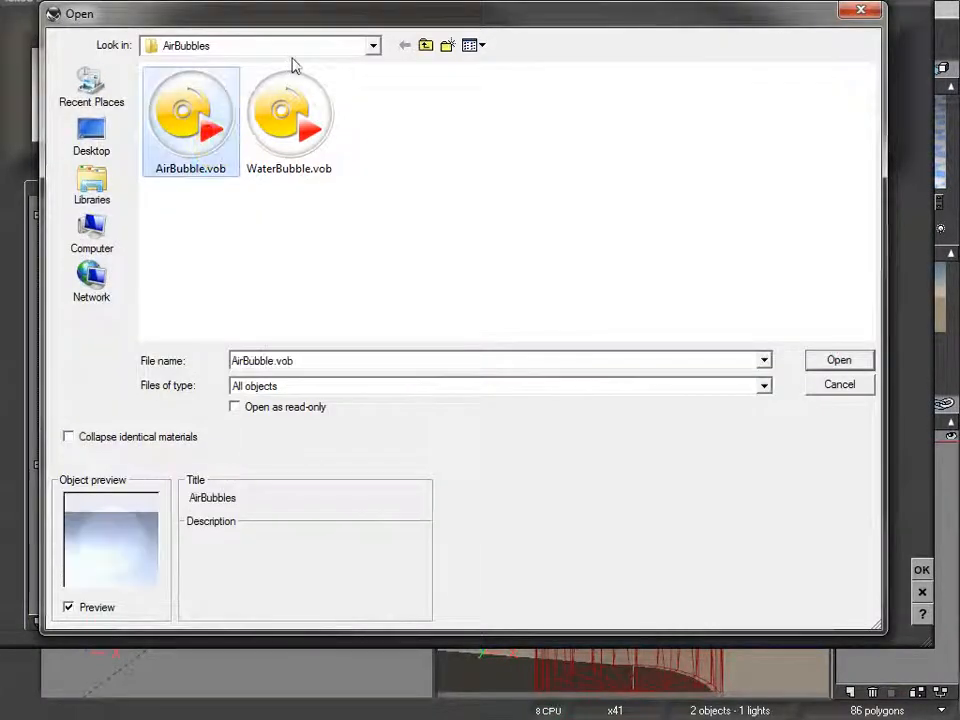
click(840, 357)
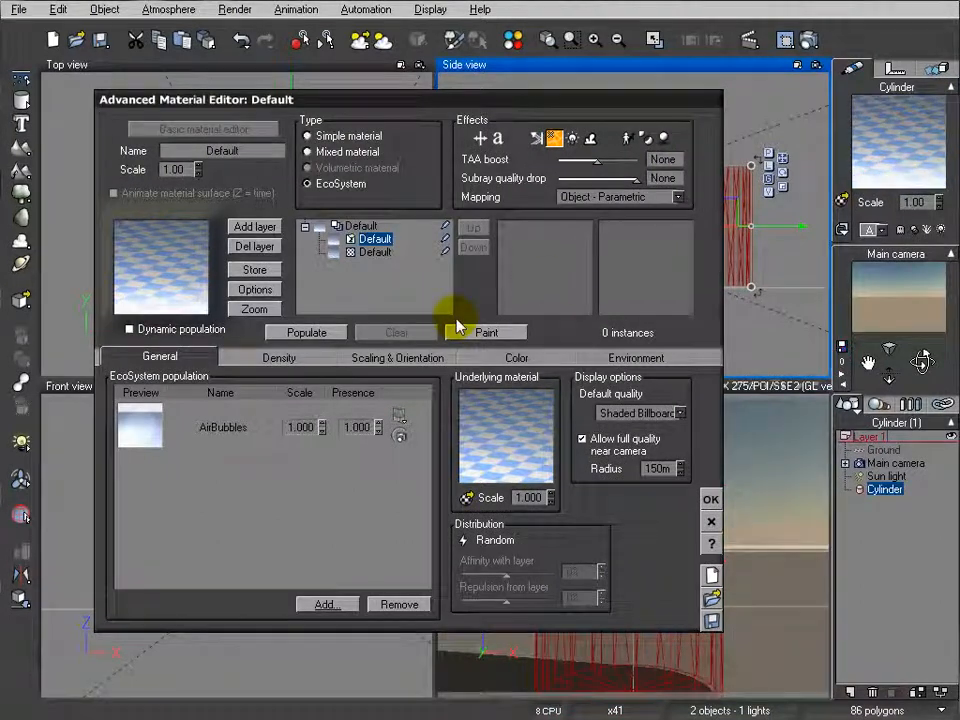
- Populate the cylinder with the air bubble EcoSystem and accept the material
drag(481, 102, 314, 115)
click(135, 346)
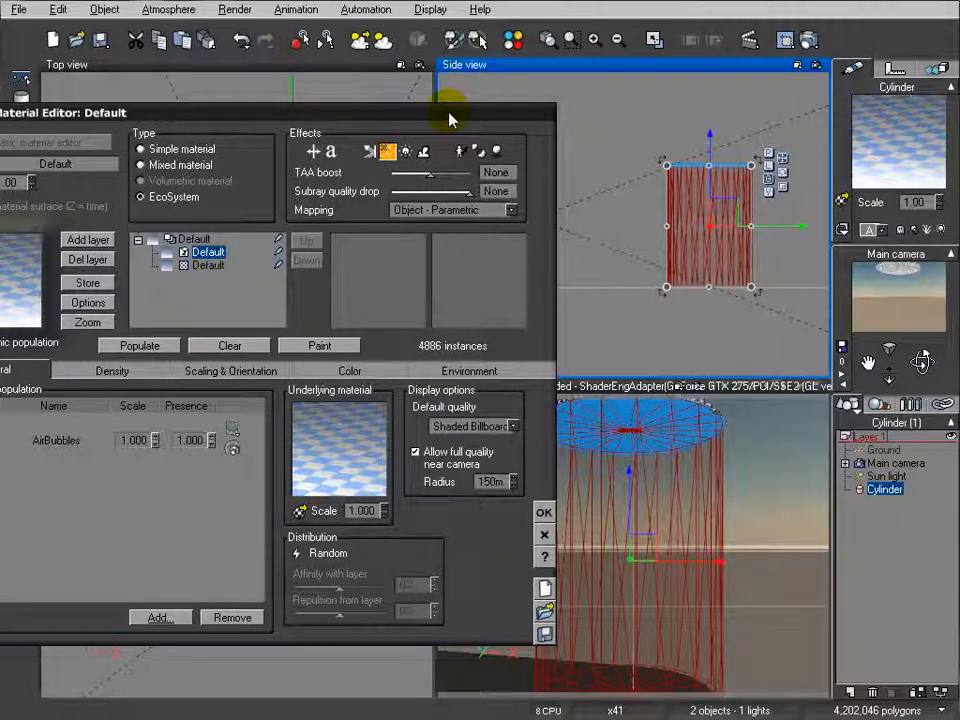
drag(450, 118, 409, 119)
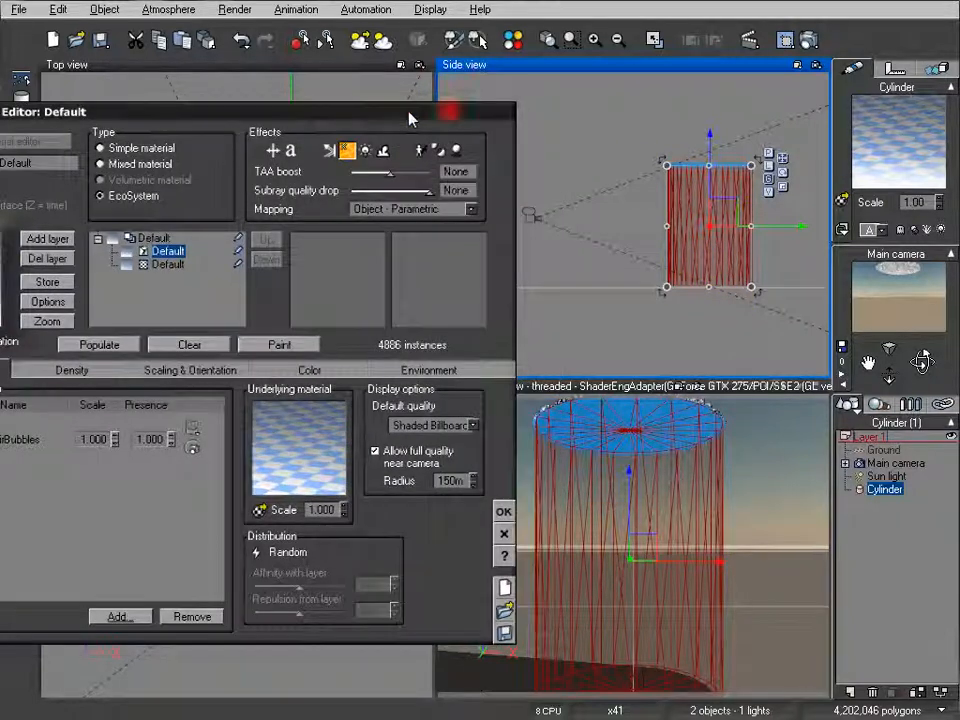
click(503, 511)
- Add a cube enclosing the cylinder above the ground and give it the Clear water material from the Liquids collection
click(21, 100)
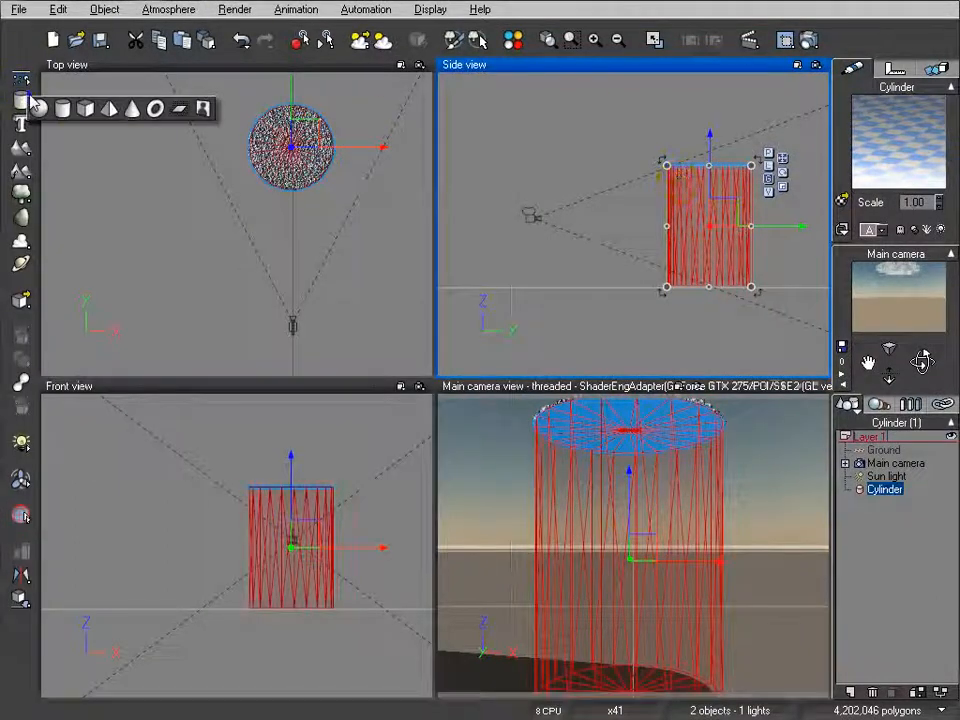
click(85, 108)
drag(669, 179, 724, 165)
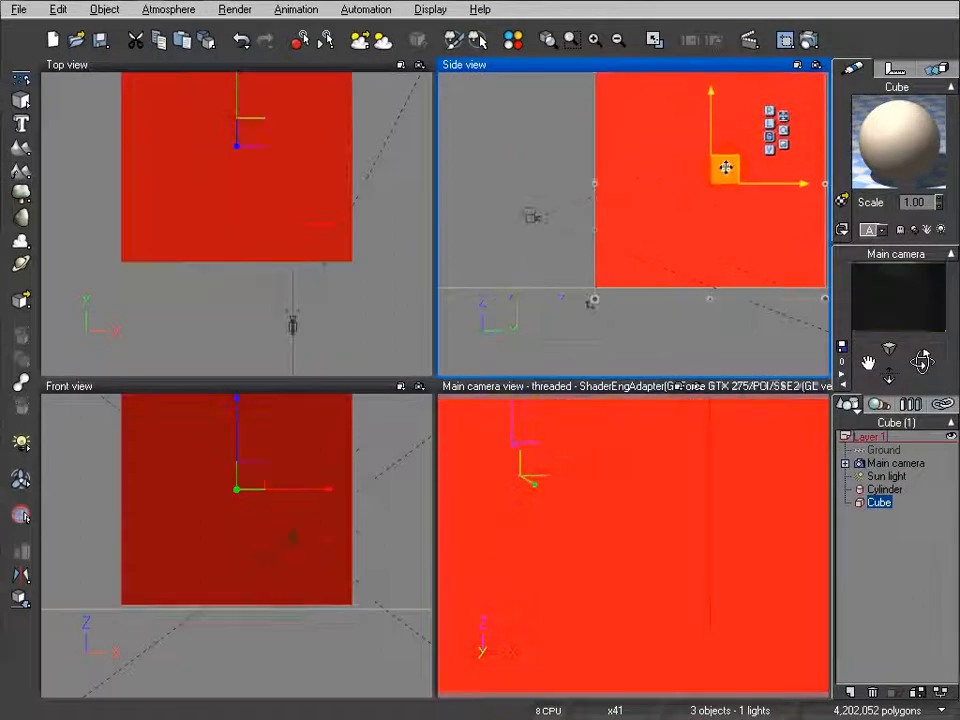
click(842, 201)
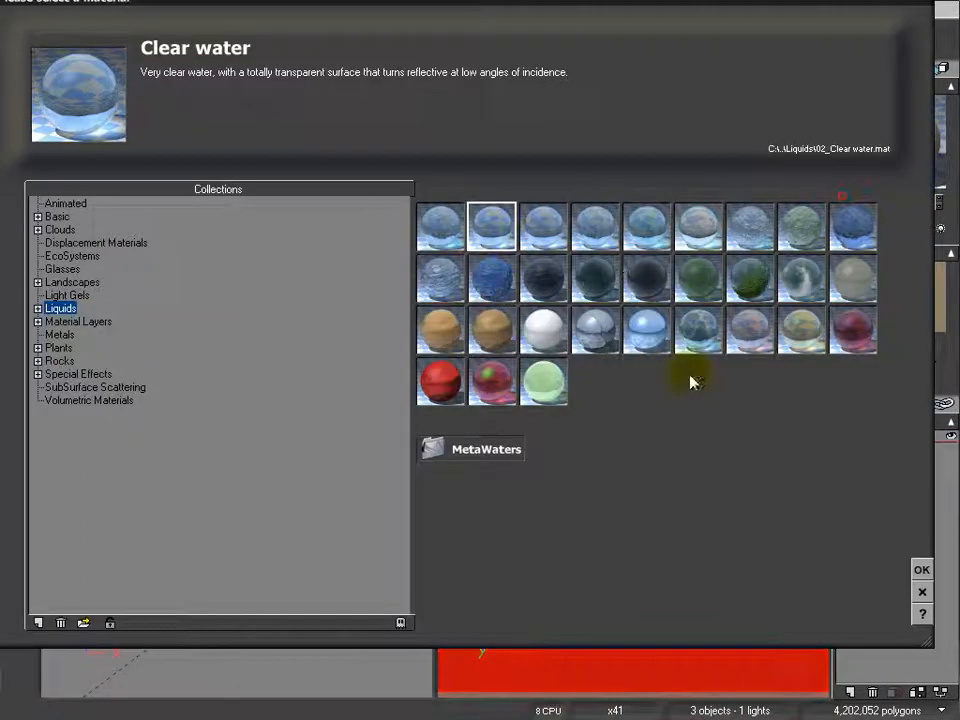
click(922, 571)
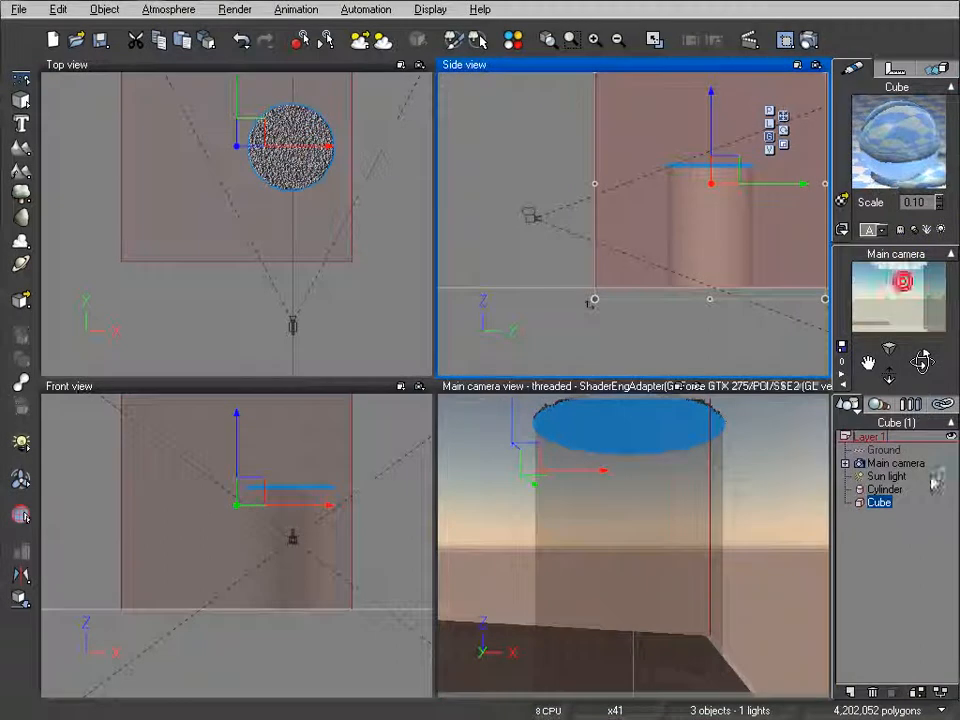
- Move the main camera higher and farther back from the cylinder
click(530, 210)
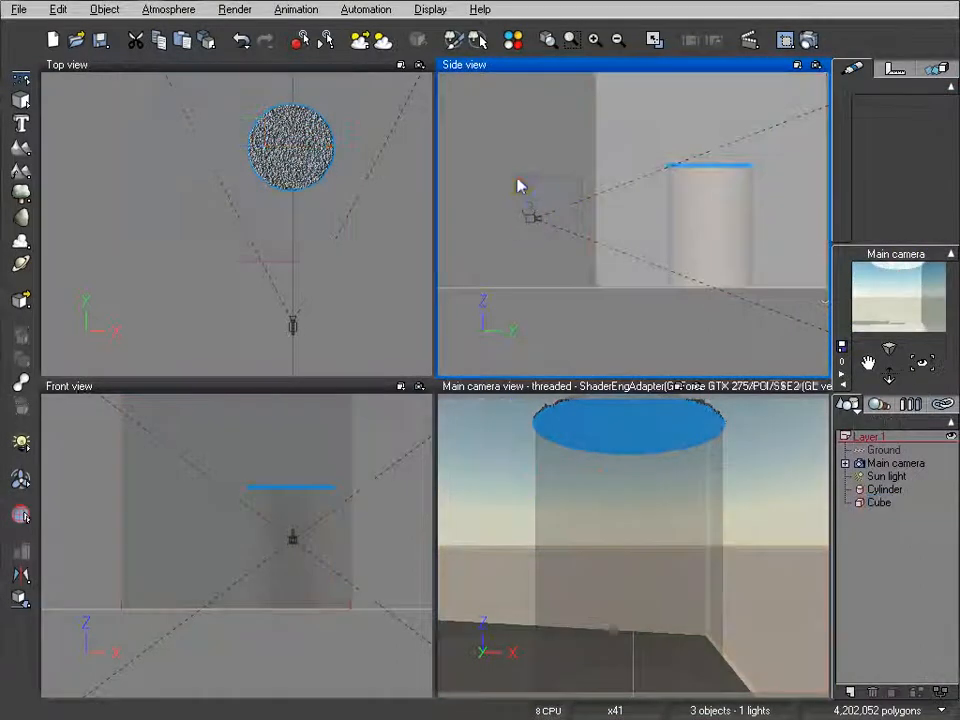
drag(546, 204, 516, 167)
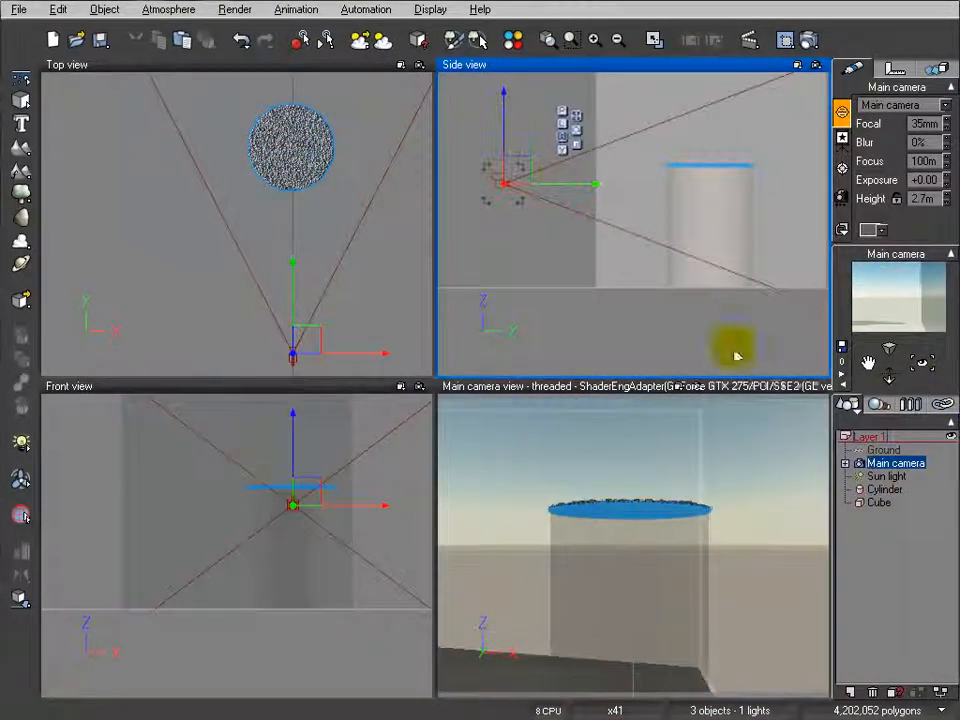
- Clear the cylinder's EcoSystem instances and repopulate it with Decay near foreign objects turned off
click(886, 489)
double_click(864, 135)
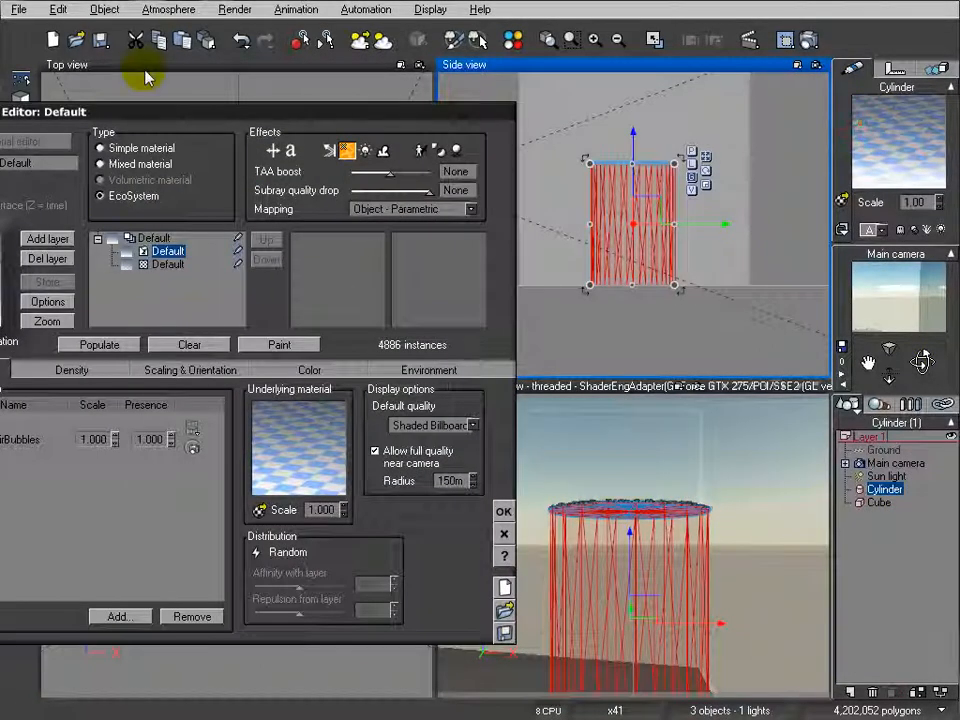
click(189, 344)
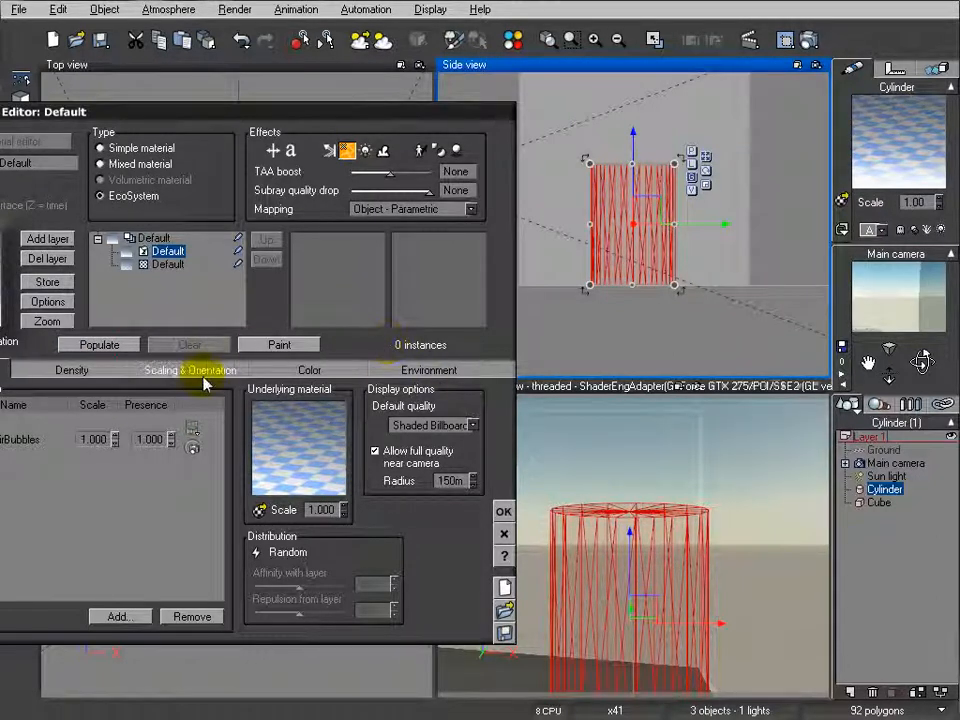
click(71, 370)
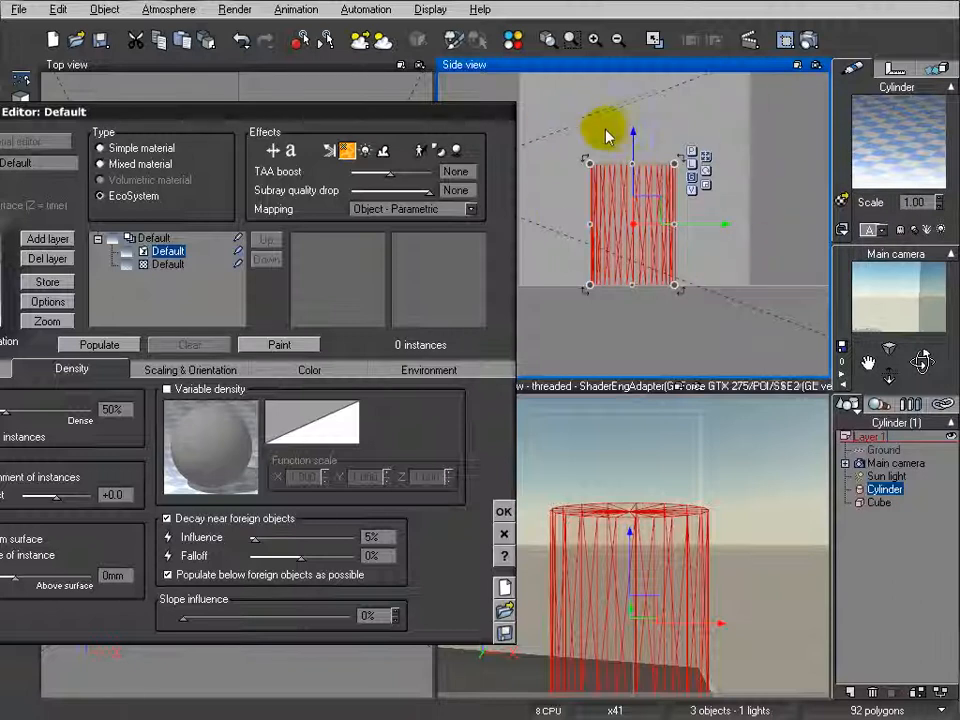
click(168, 519)
click(100, 343)
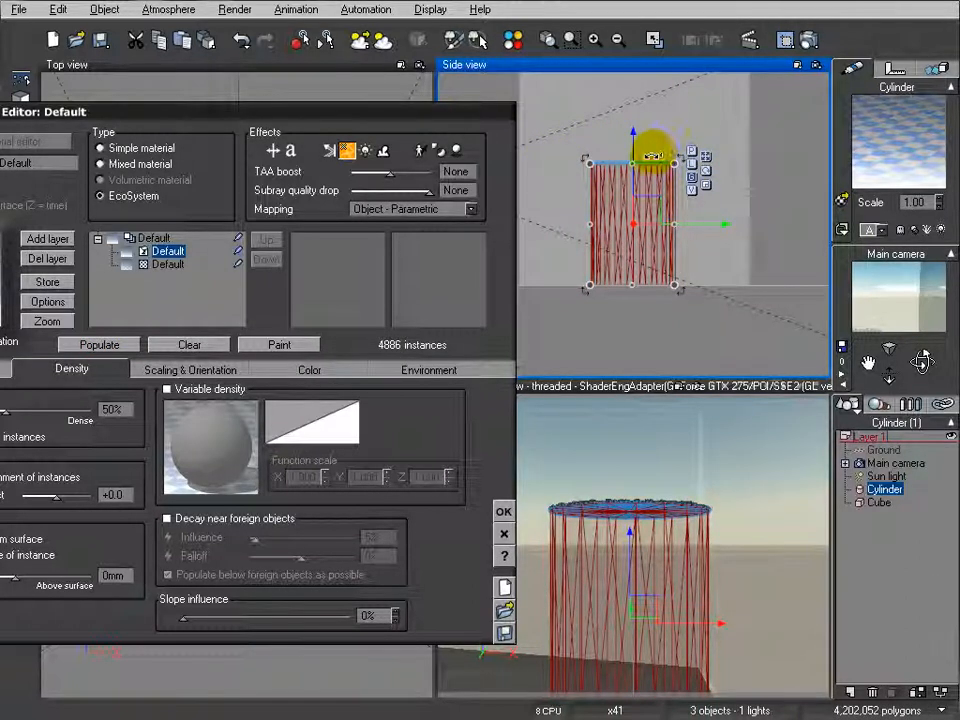
- Use the absolute offset from surface for the EcoSystem instances and open the offset's function for editing
drag(456, 107, 520, 99)
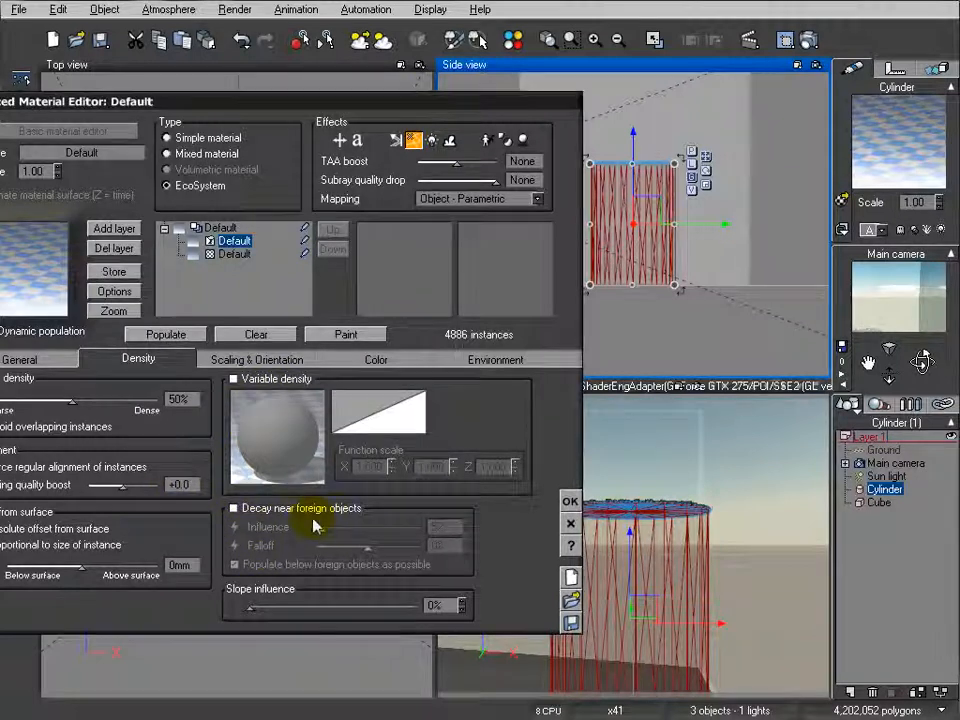
drag(240, 110, 312, 111)
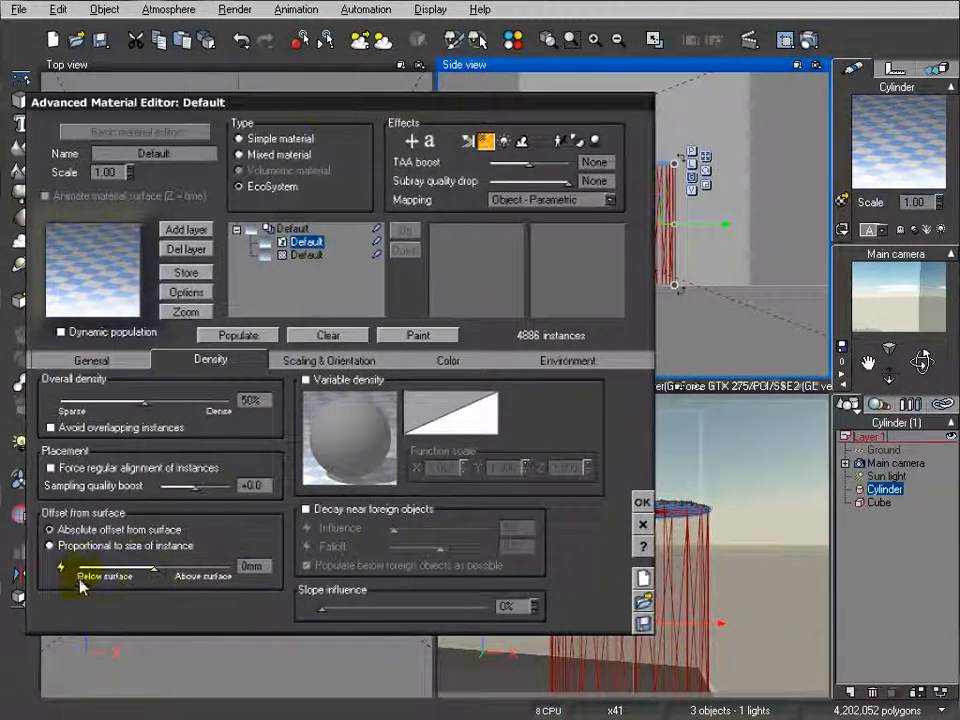
click(49, 529)
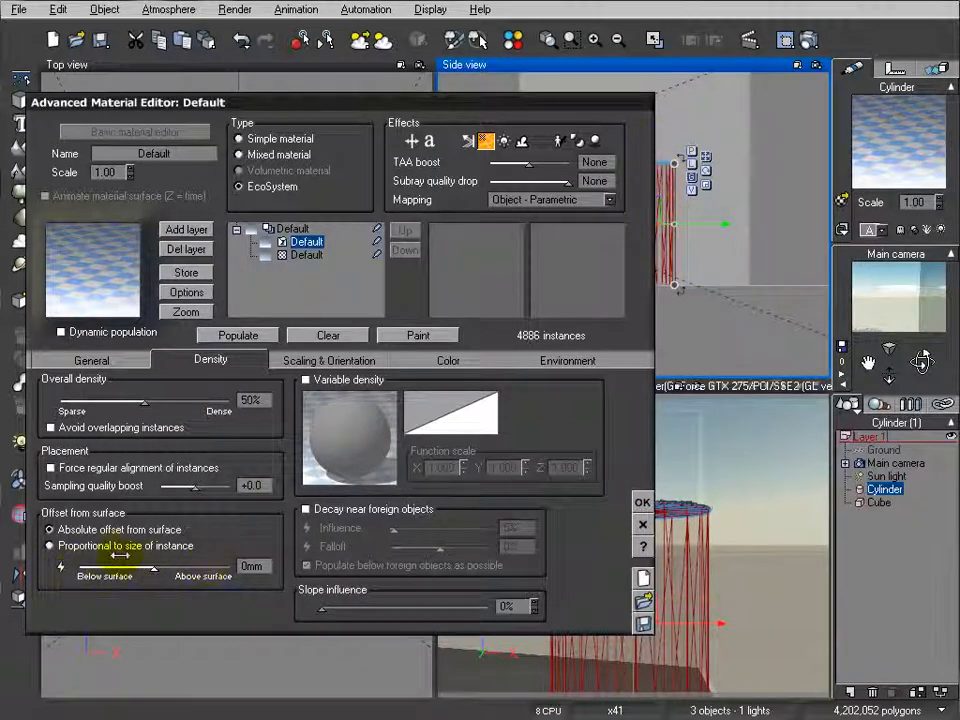
click(61, 568)
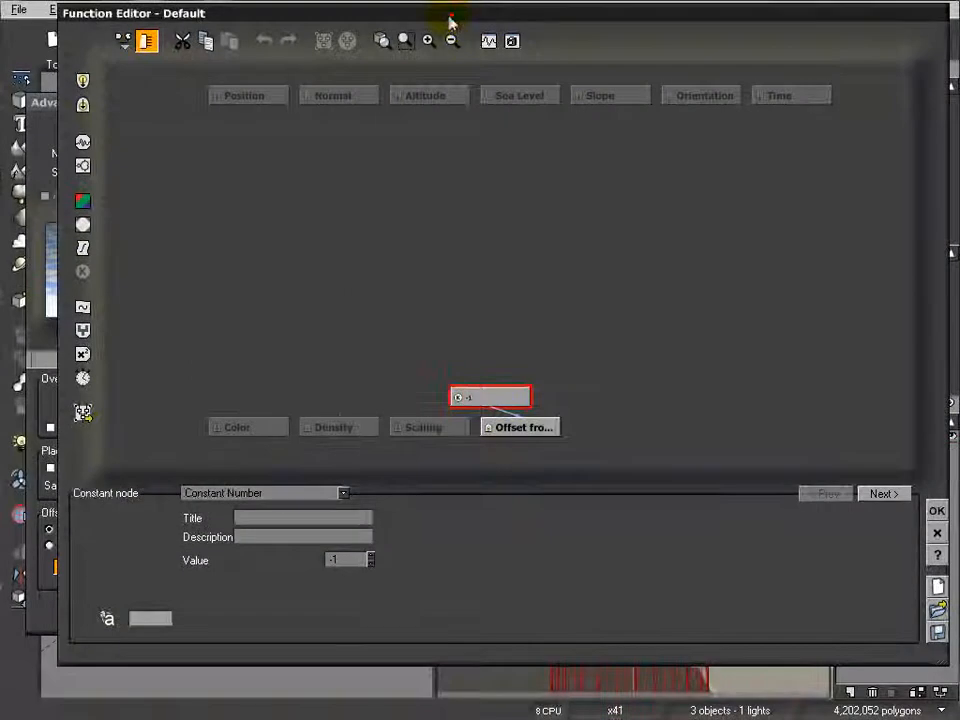
drag(449, 16, 427, 30)
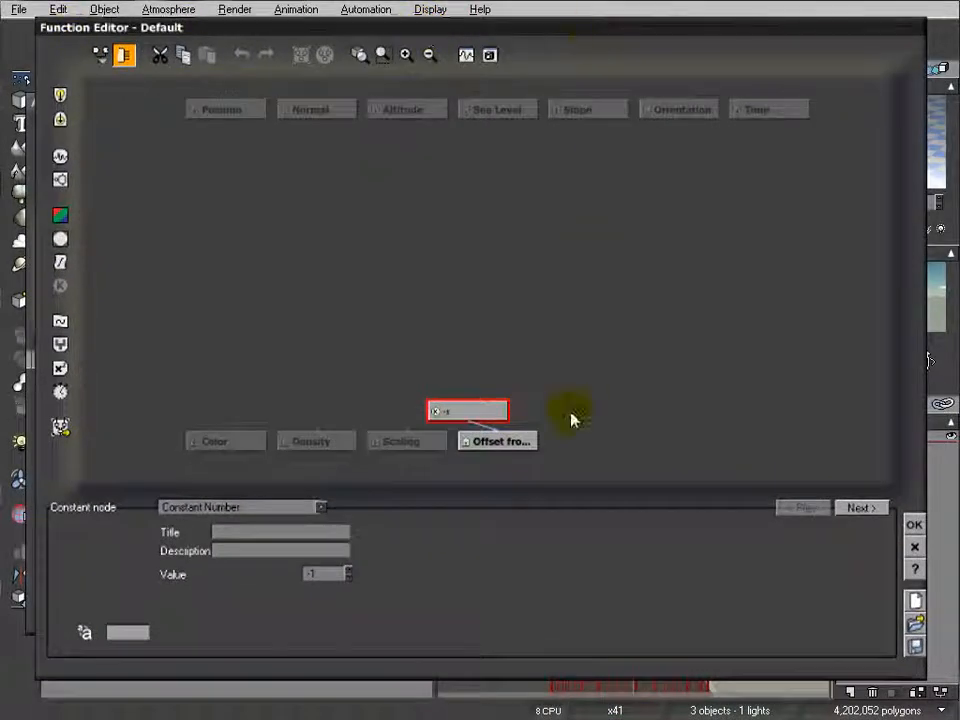
- Move the constant node up above the Offset from surface output and replace it with a Perlin Value noise node
click(502, 442)
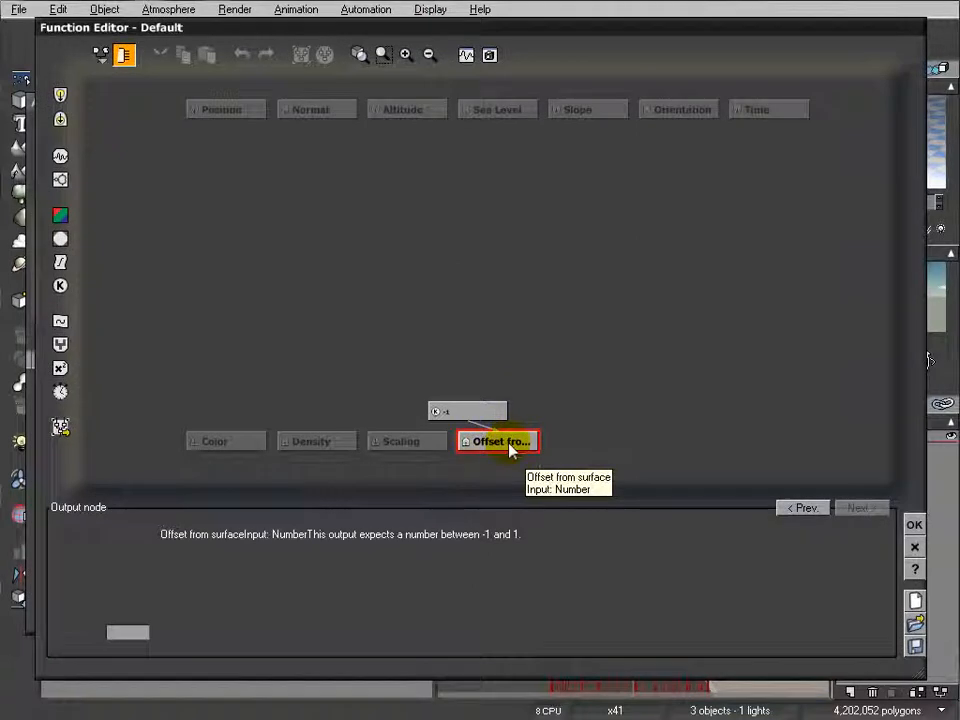
drag(469, 413, 476, 296)
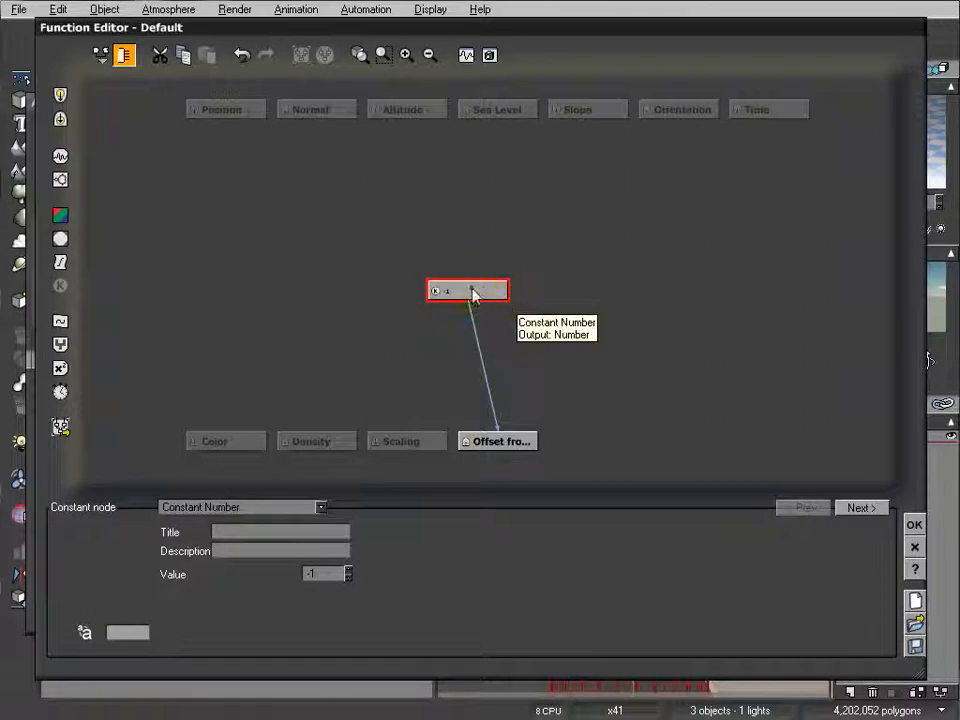
drag(474, 294, 484, 264)
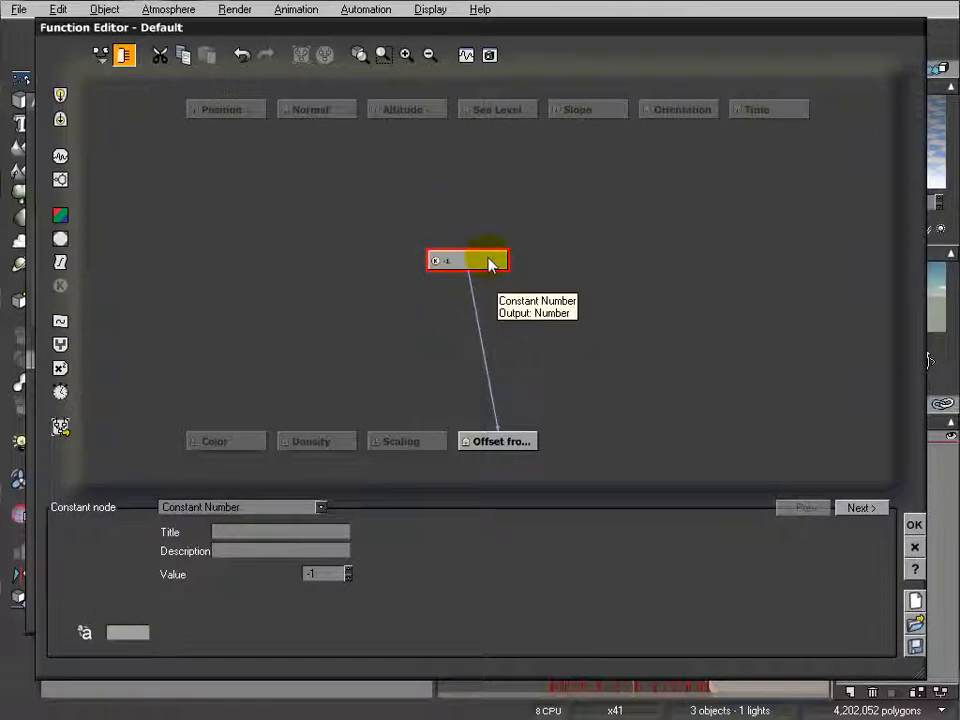
click(66, 157)
mouse_move(461, 231)
mouse_down()
mouse_move(491, 259)
mouse_move(456, 228)
mouse_up()
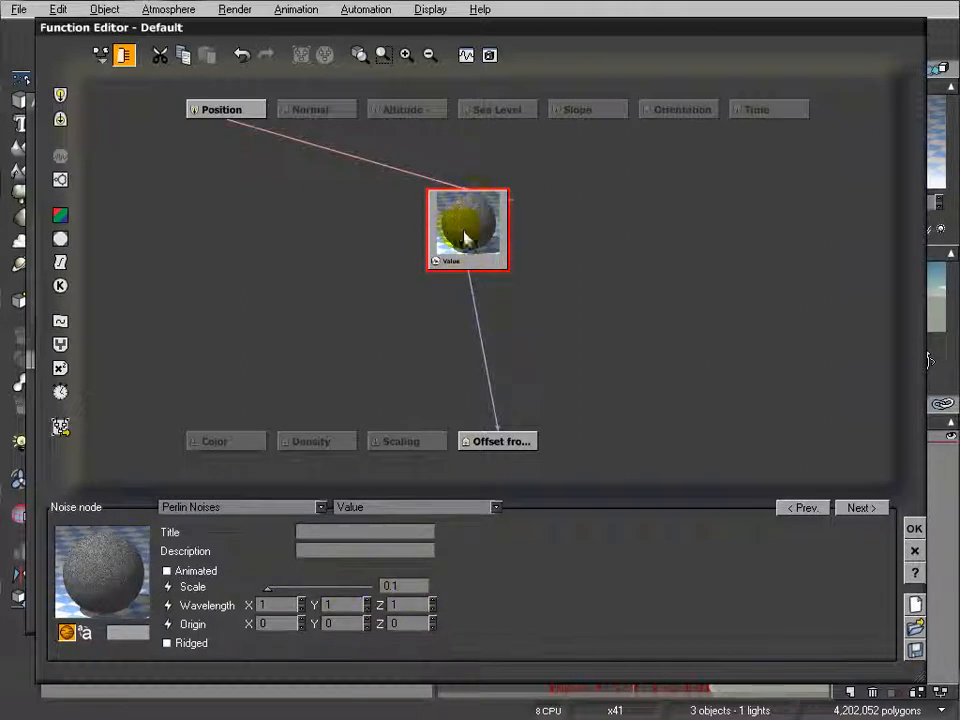
- Insert two Filter nodes in series between the Perlin Value noise and the Offset from surface output, aligned above that output
click(481, 343)
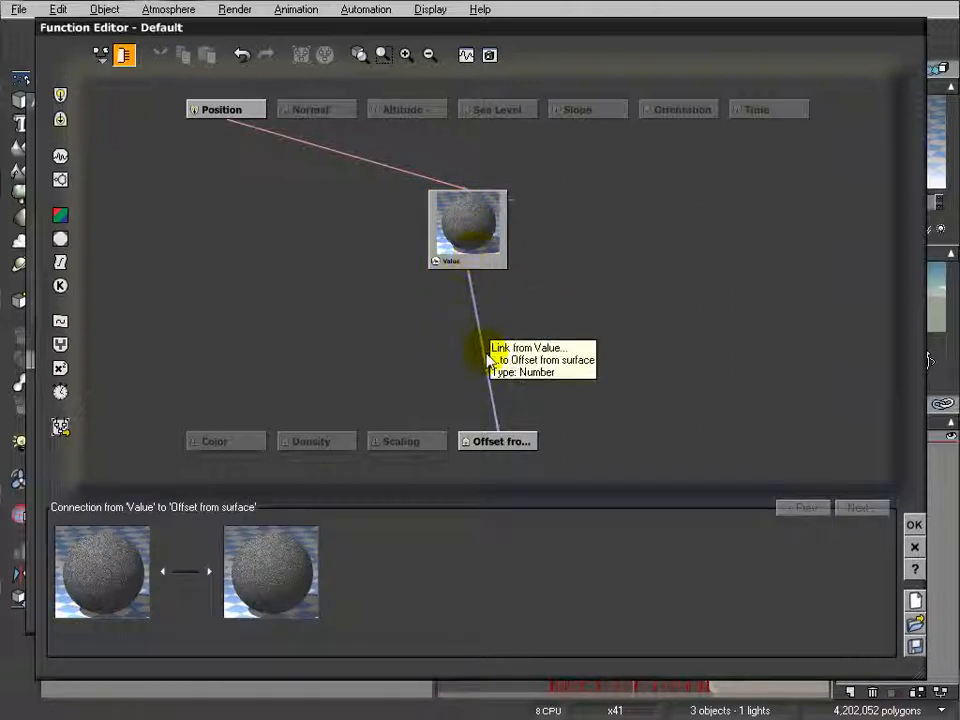
click(60, 261)
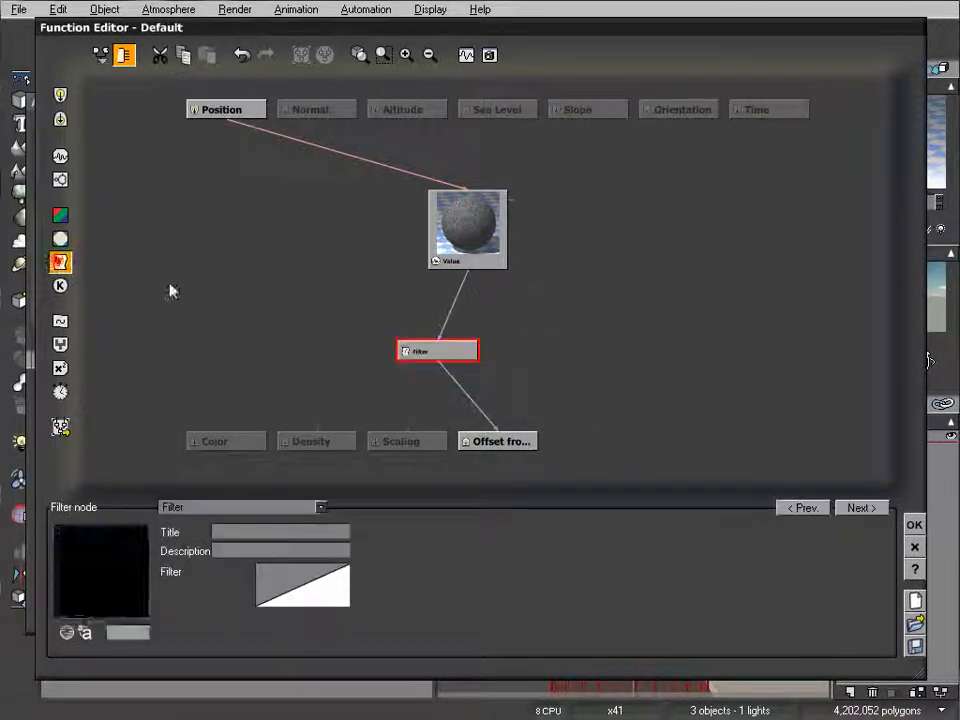
click(455, 313)
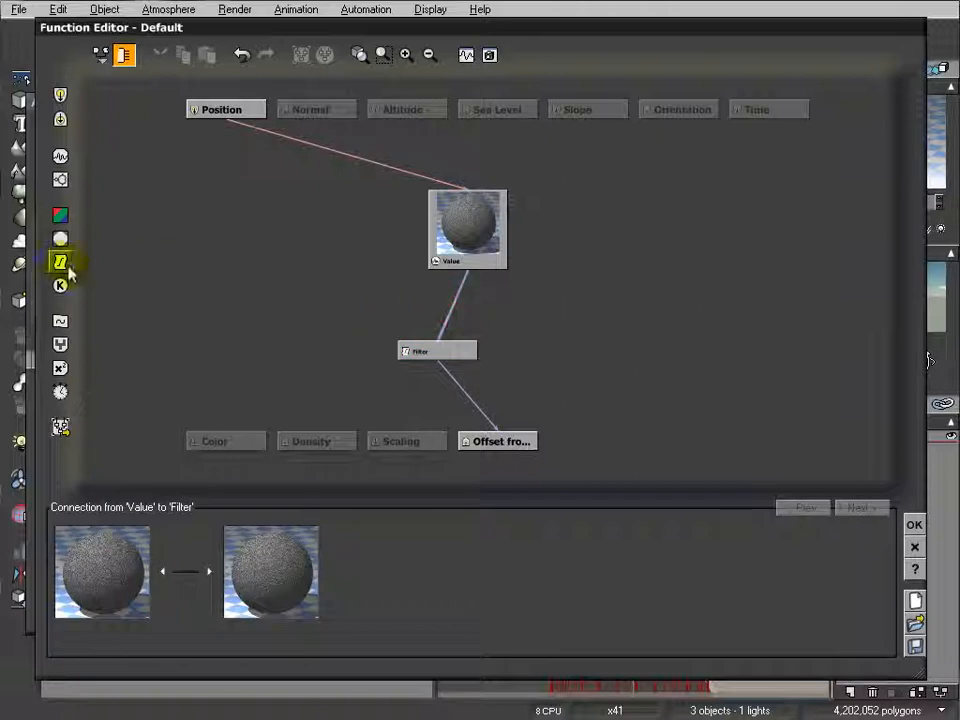
click(60, 261)
drag(450, 360, 480, 342)
drag(415, 322, 517, 324)
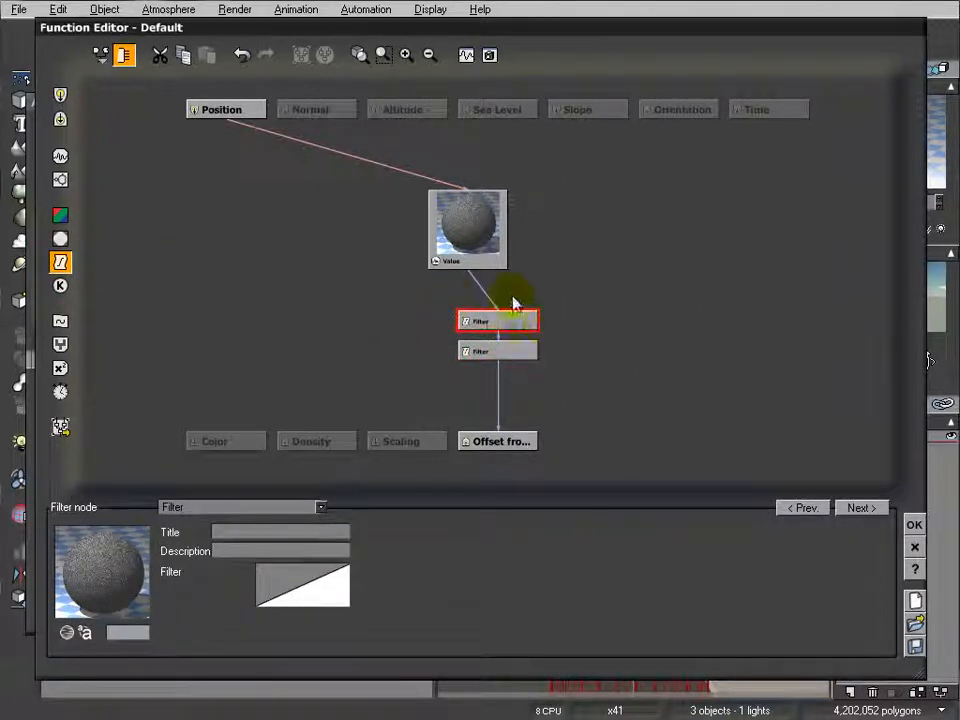
- Change the upper filter node to Multiply (aX) and the lower one to Offset (X+a)
click(321, 507)
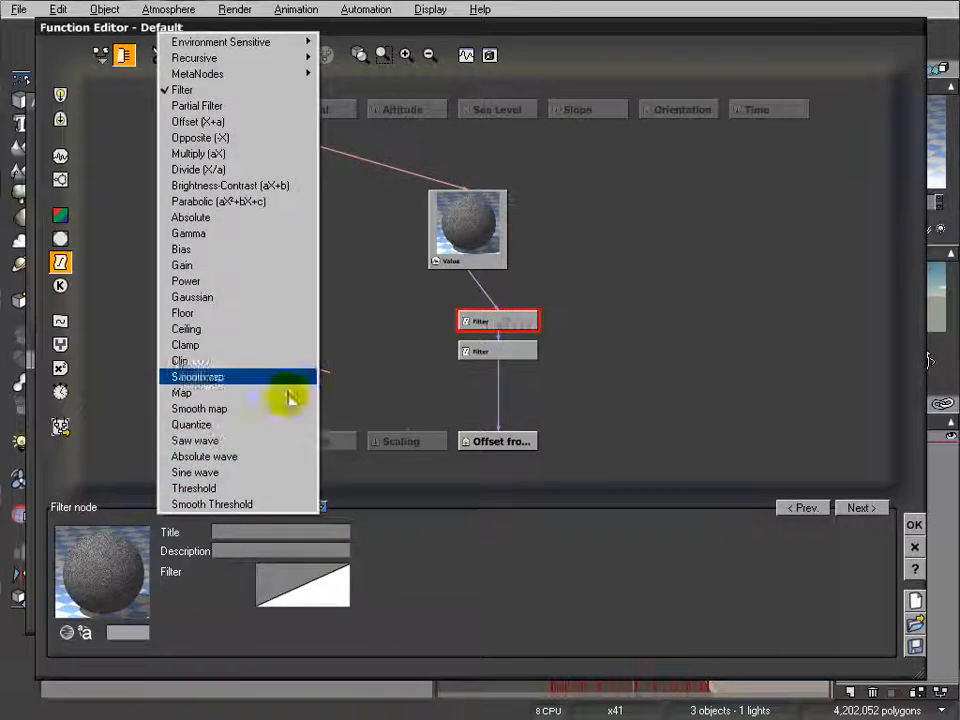
click(278, 154)
click(497, 350)
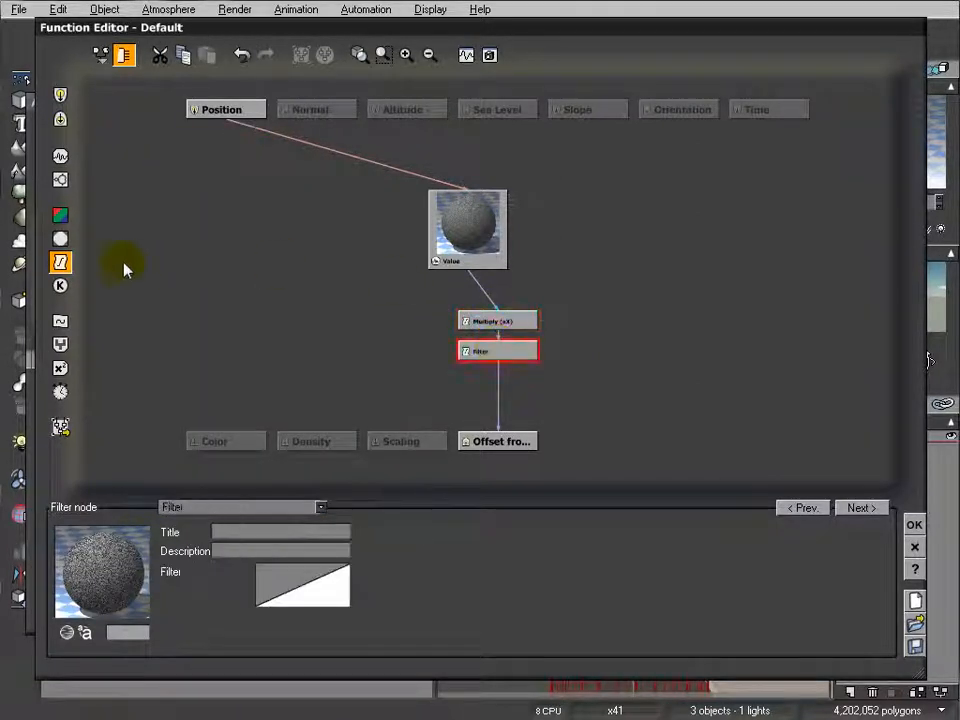
click(306, 507)
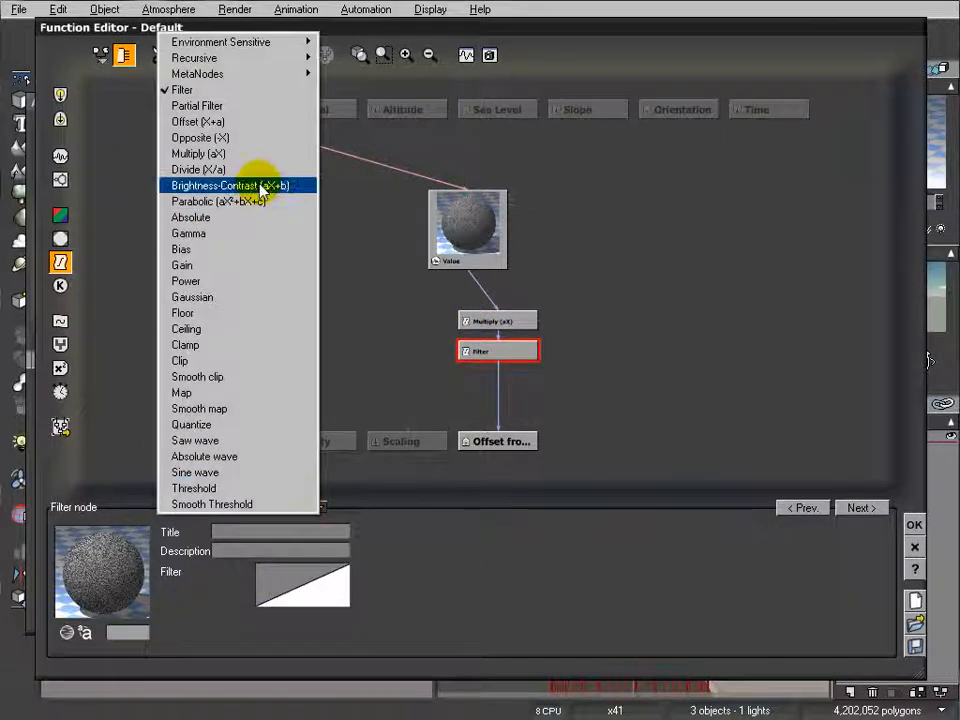
click(252, 122)
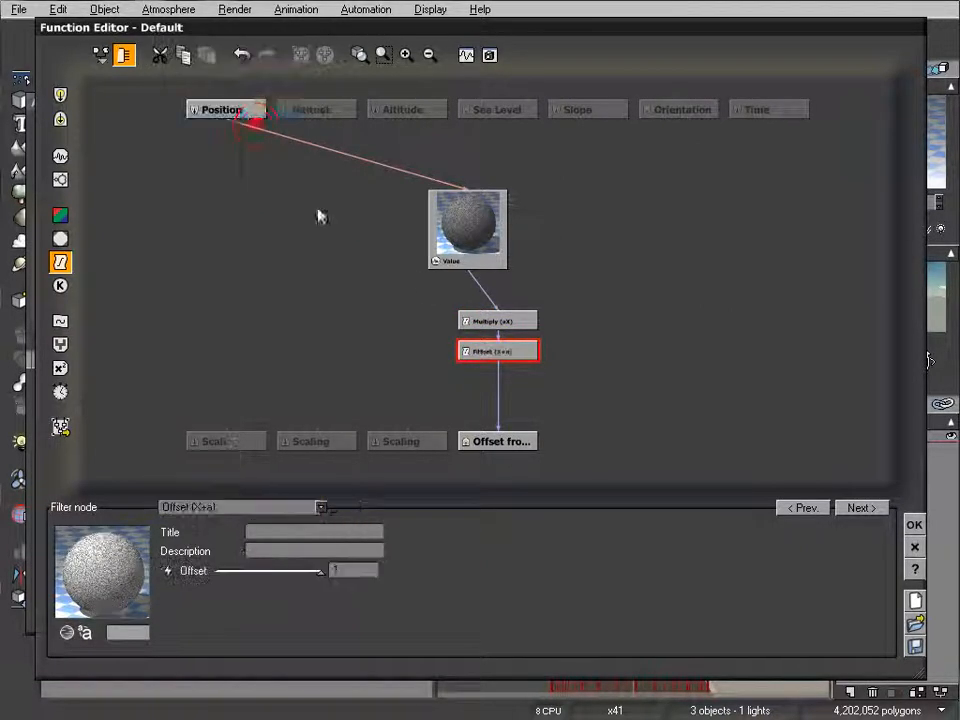
click(497, 322)
click(455, 232)
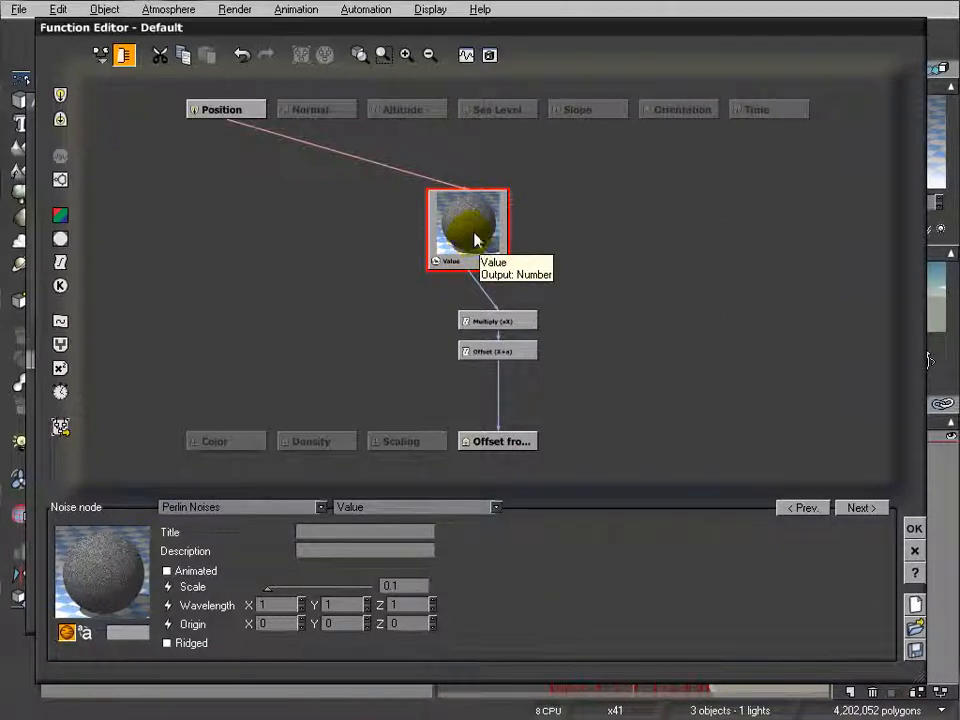
- Accept the offset function, repopulate the cylinder's EcoSystem and check the bubbles' placement in the side and camera views
drag(604, 34, 257, 45)
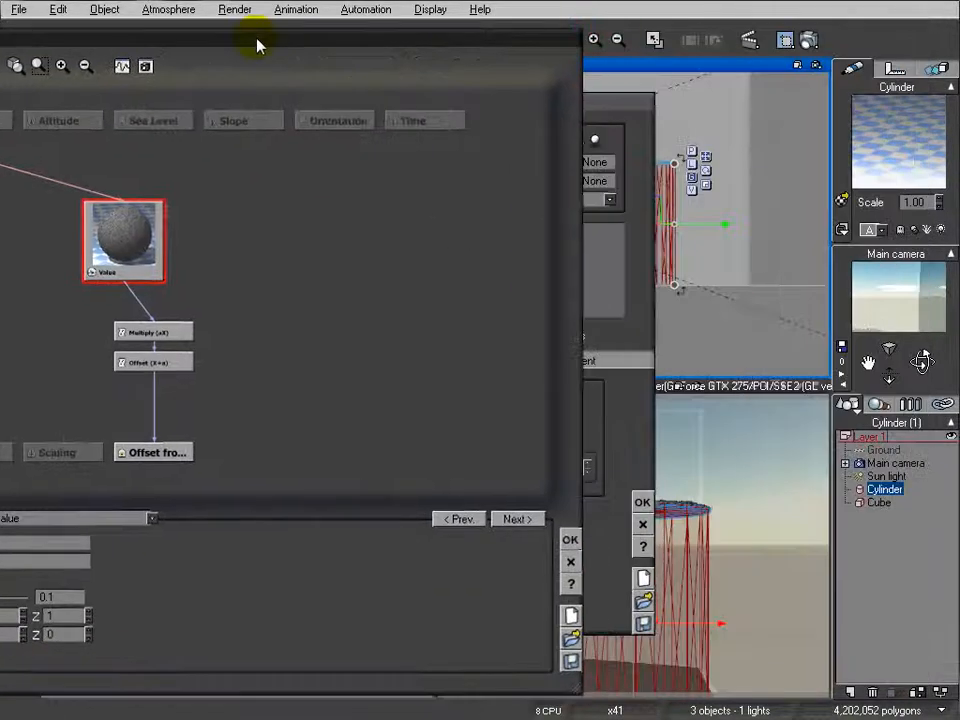
click(570, 538)
click(257, 335)
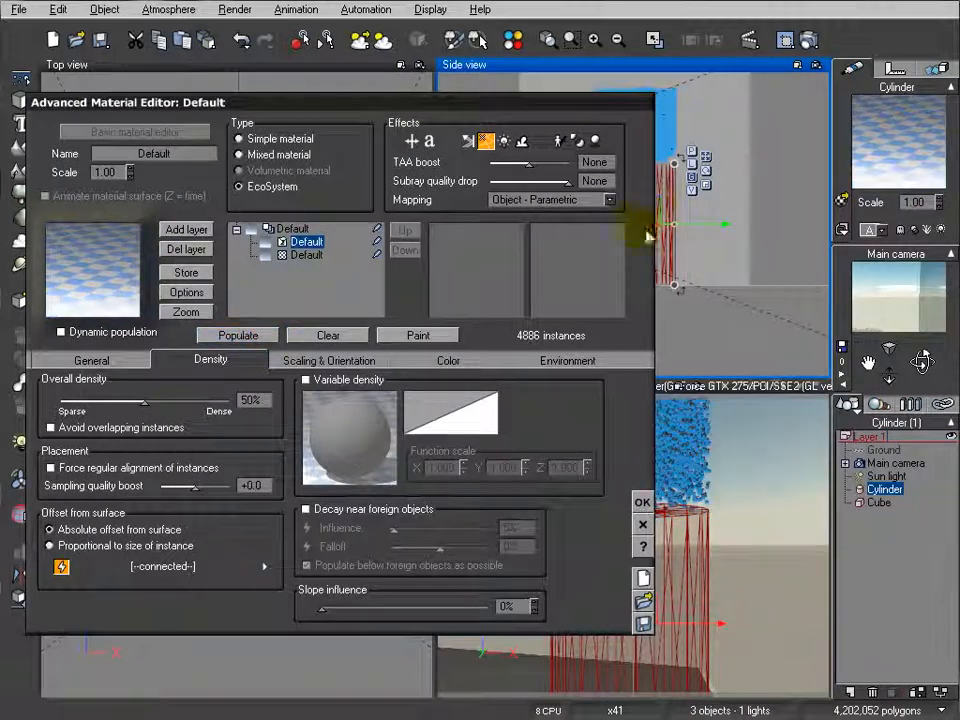
drag(538, 104, 435, 104)
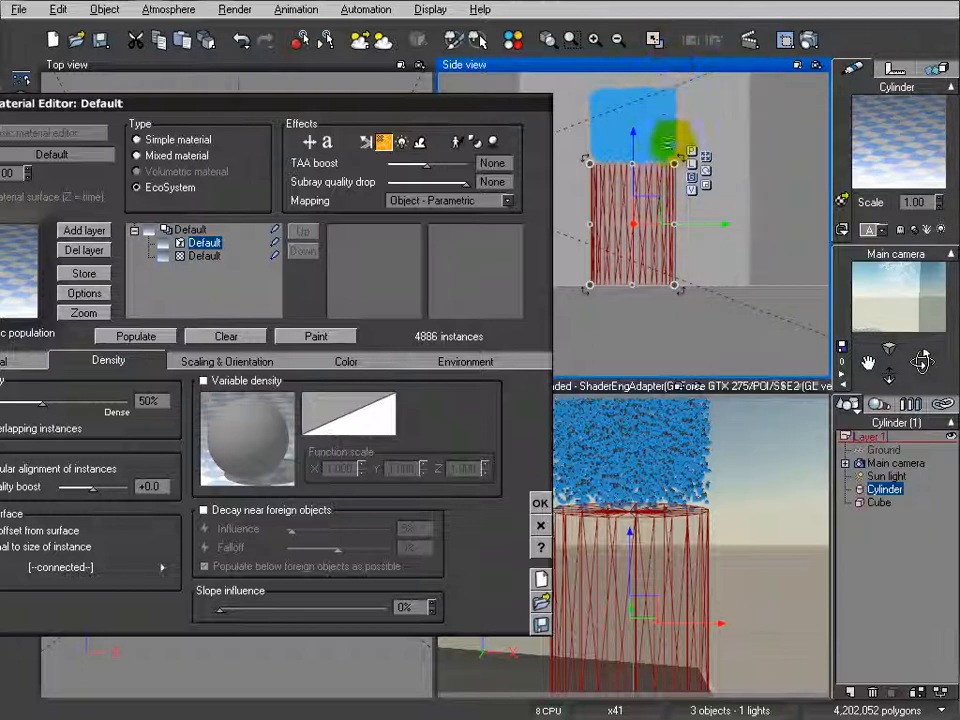
drag(515, 101, 737, 104)
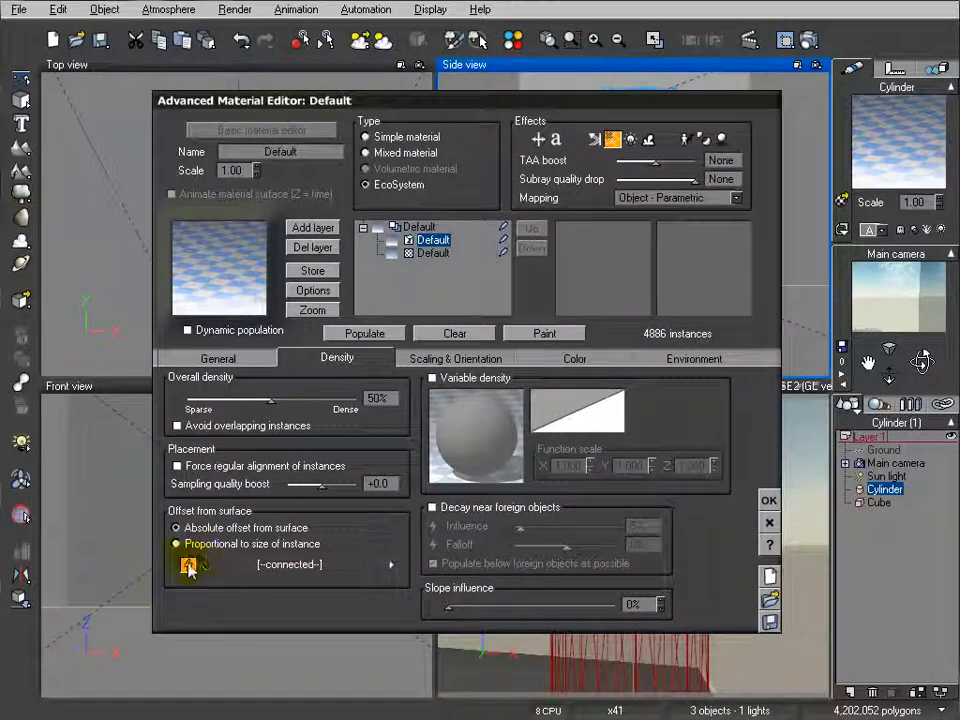
- Set the offset function's Multiply by value to 5, repopulate the EcoSystem and inspect the column's height in the side view
click(390, 567)
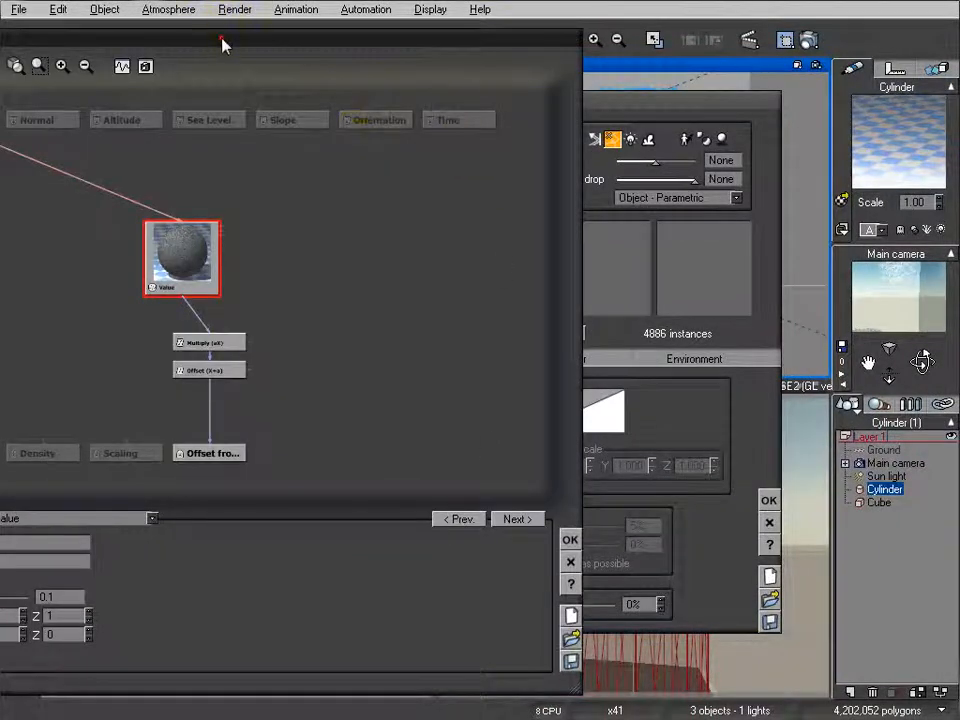
click(500, 339)
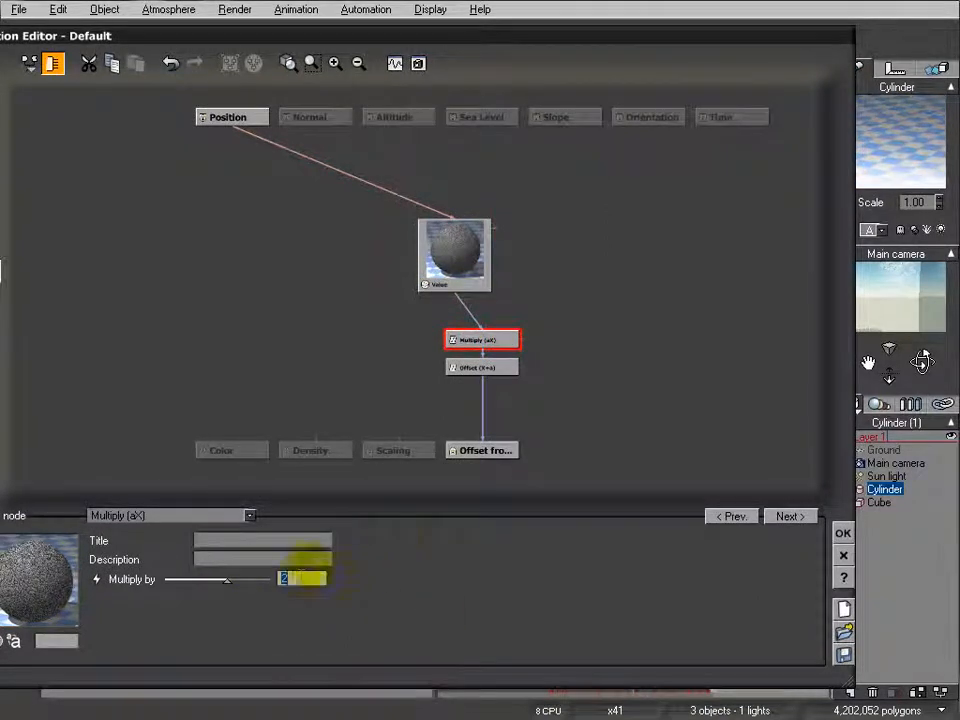
click(845, 535)
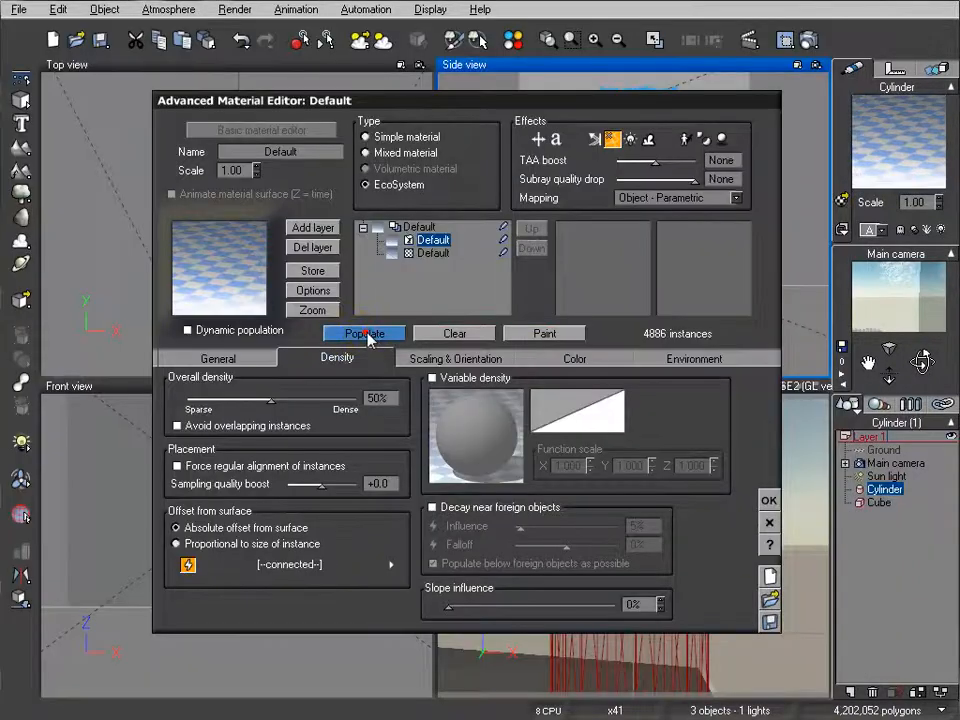
drag(624, 102, 222, 82)
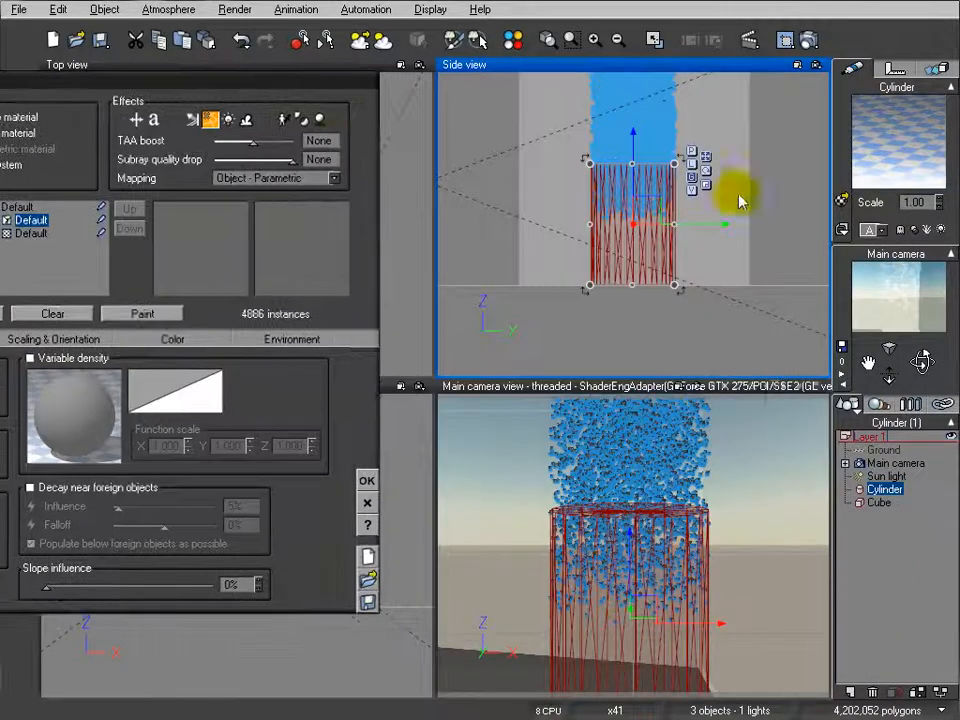
right_drag(735, 196, 767, 314)
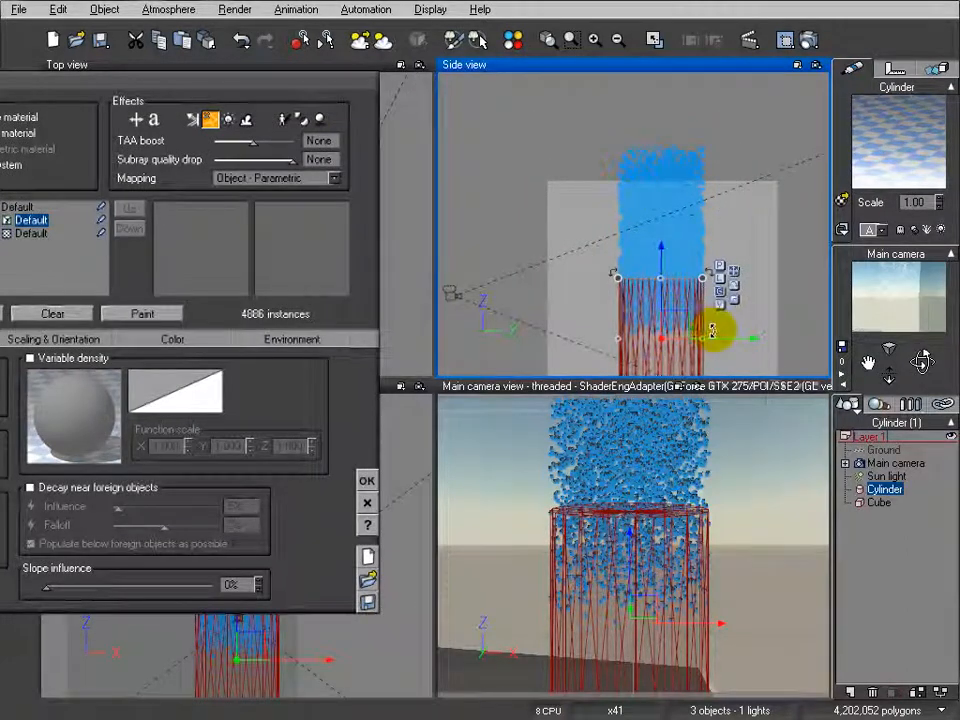
right_drag(714, 333, 710, 256)
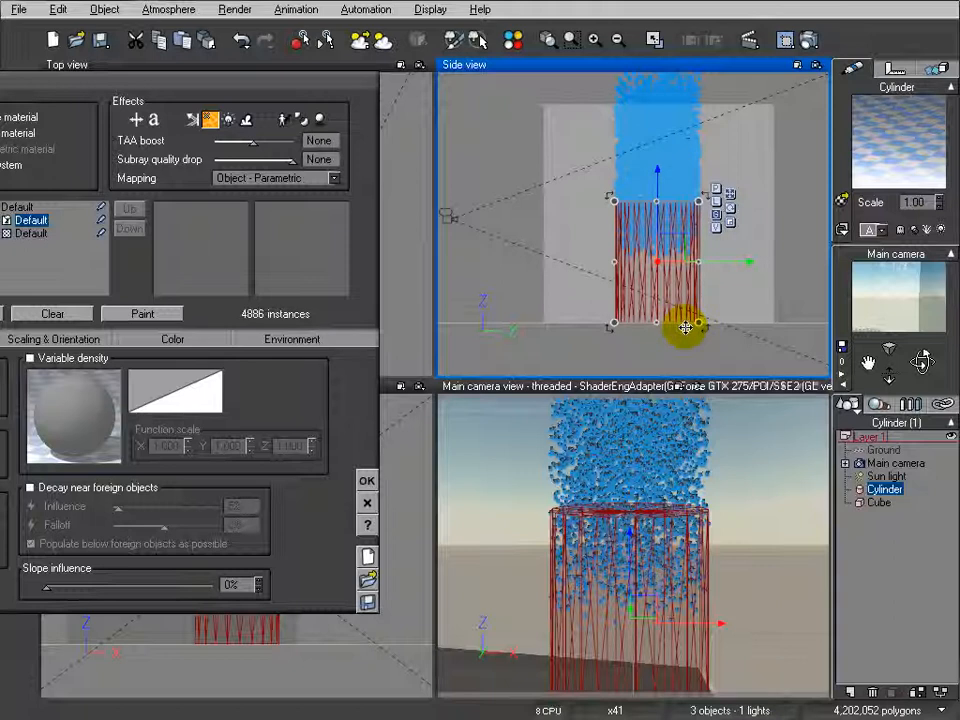
- Raise the cylinder slightly above the ground in the side view
drag(296, 88, 430, 84)
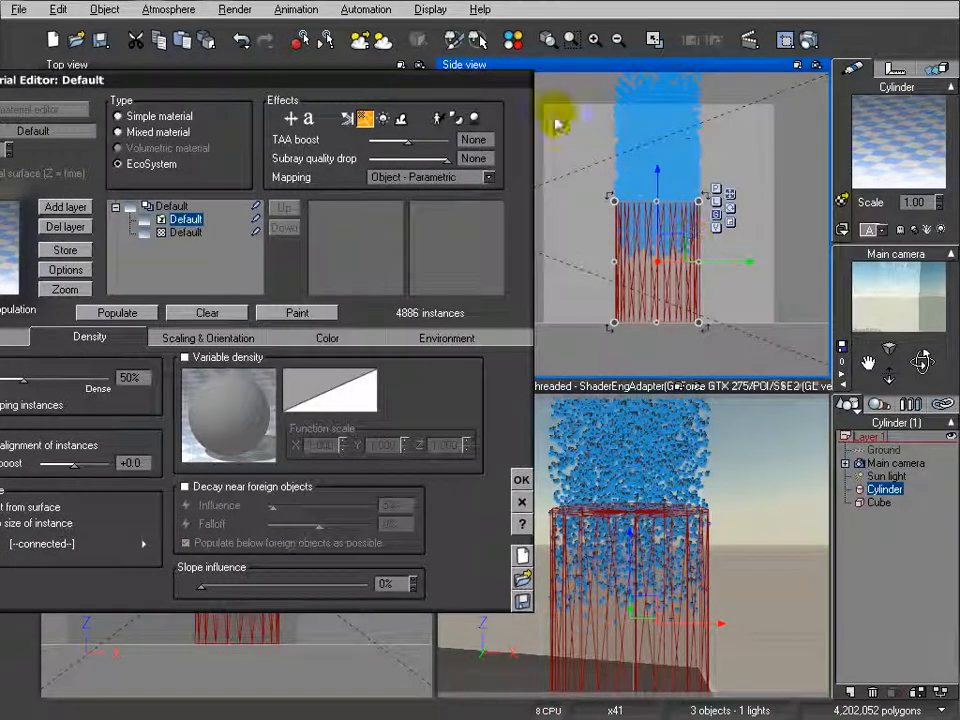
drag(671, 244, 681, 212)
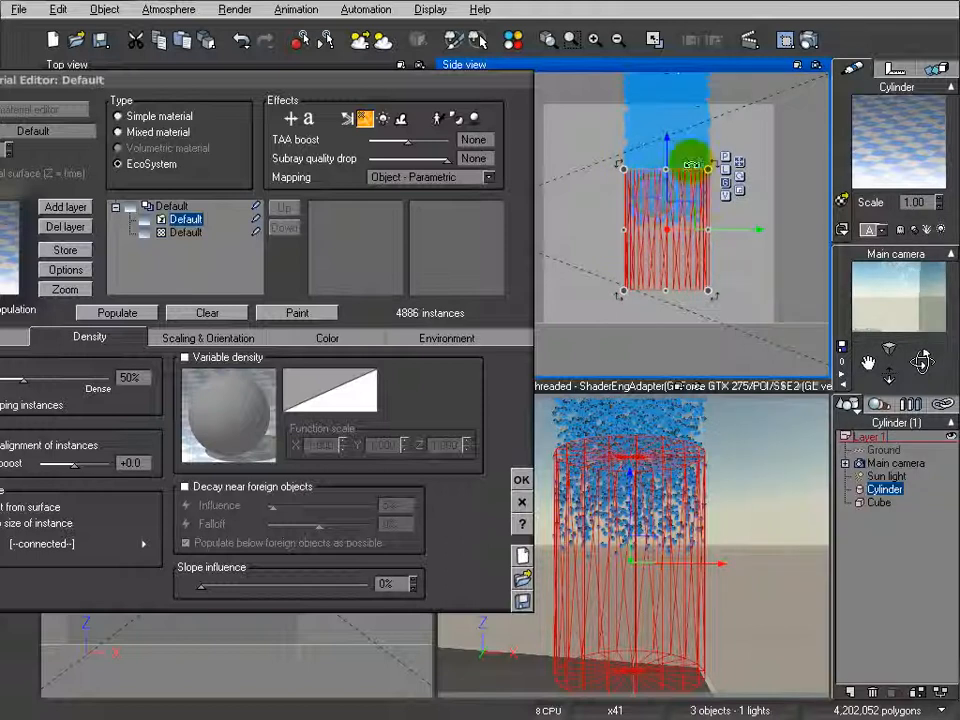
drag(399, 77, 619, 73)
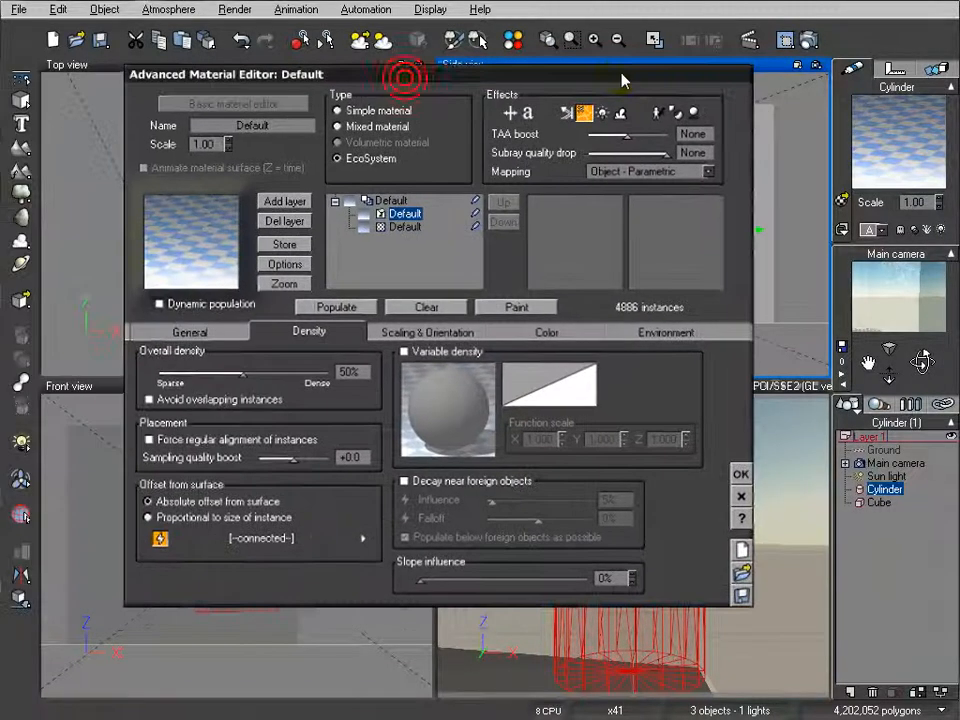
- Set the function's Offset (X+a) node to -3, repopulate the cylinder's EcoSystem and accept the material
click(362, 541)
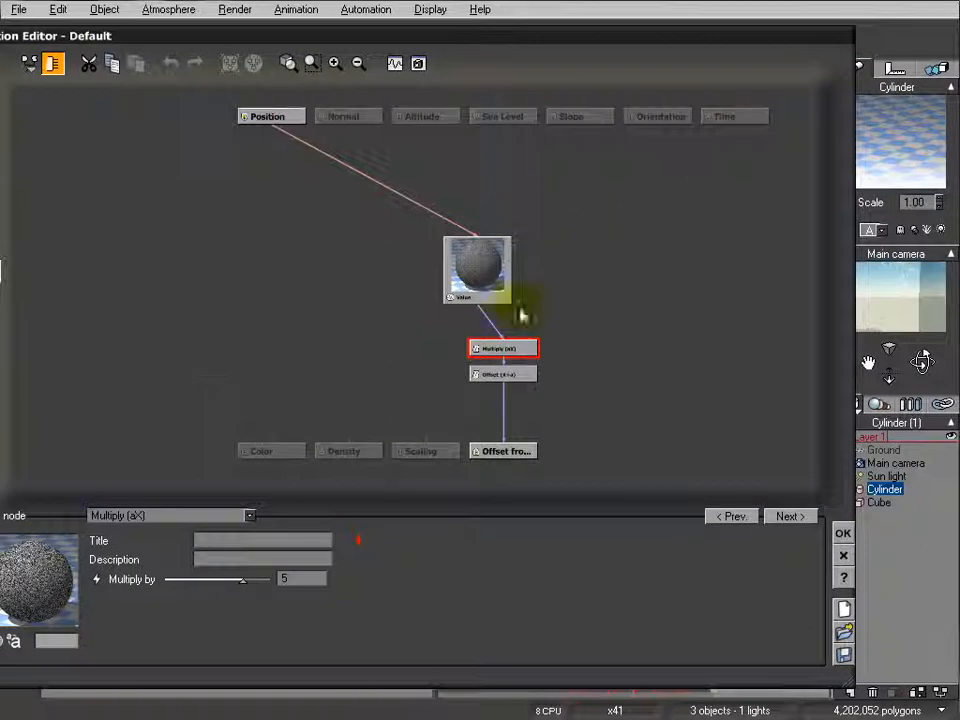
click(514, 375)
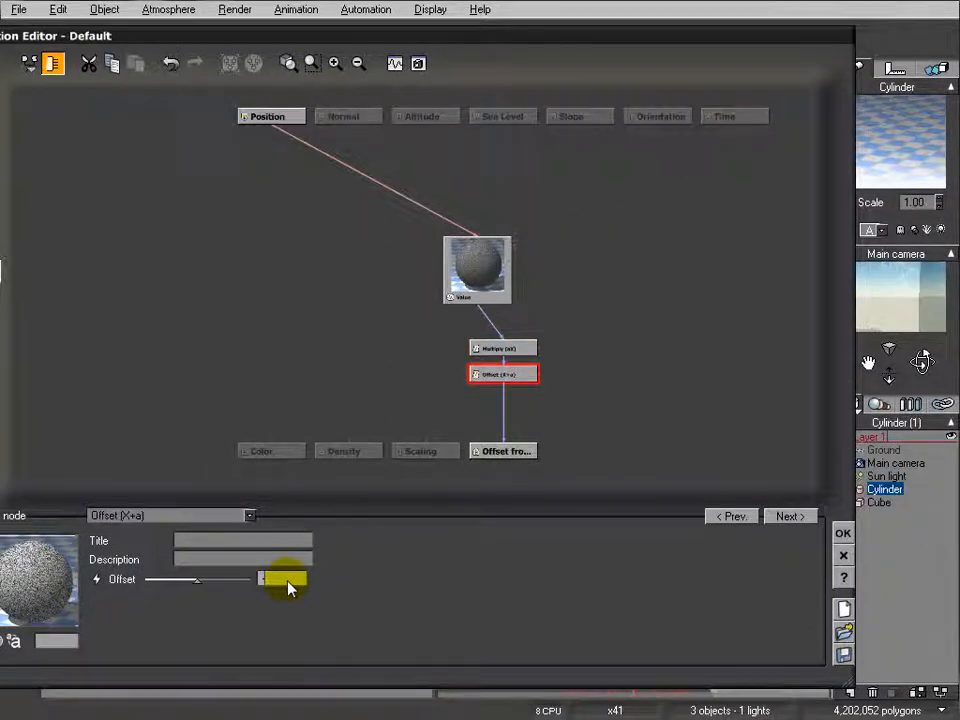
text(-3)
key(Return)
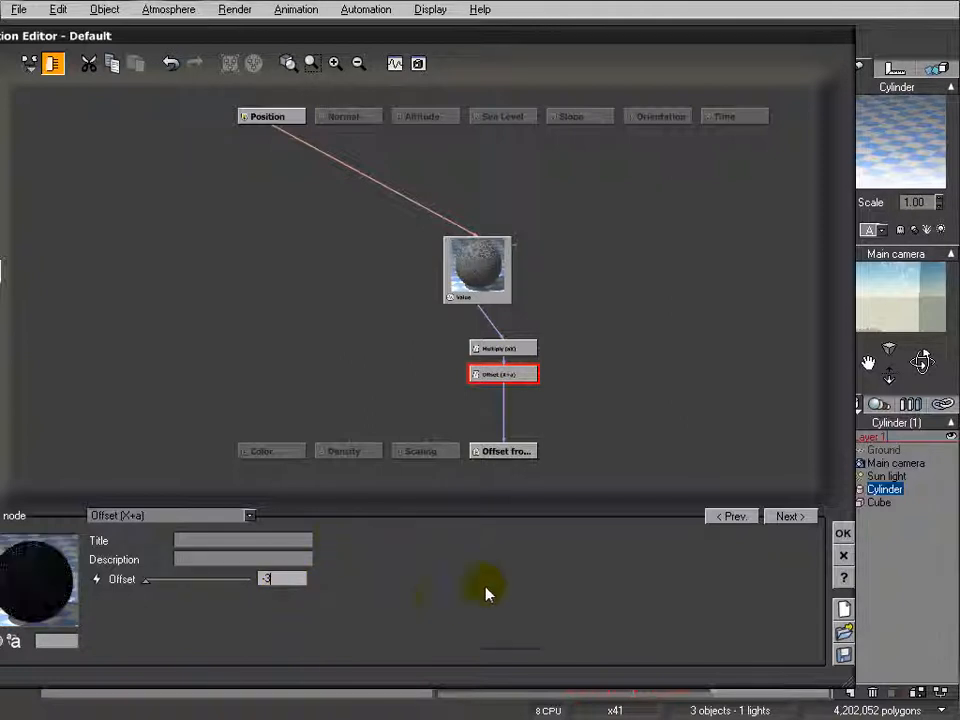
click(842, 535)
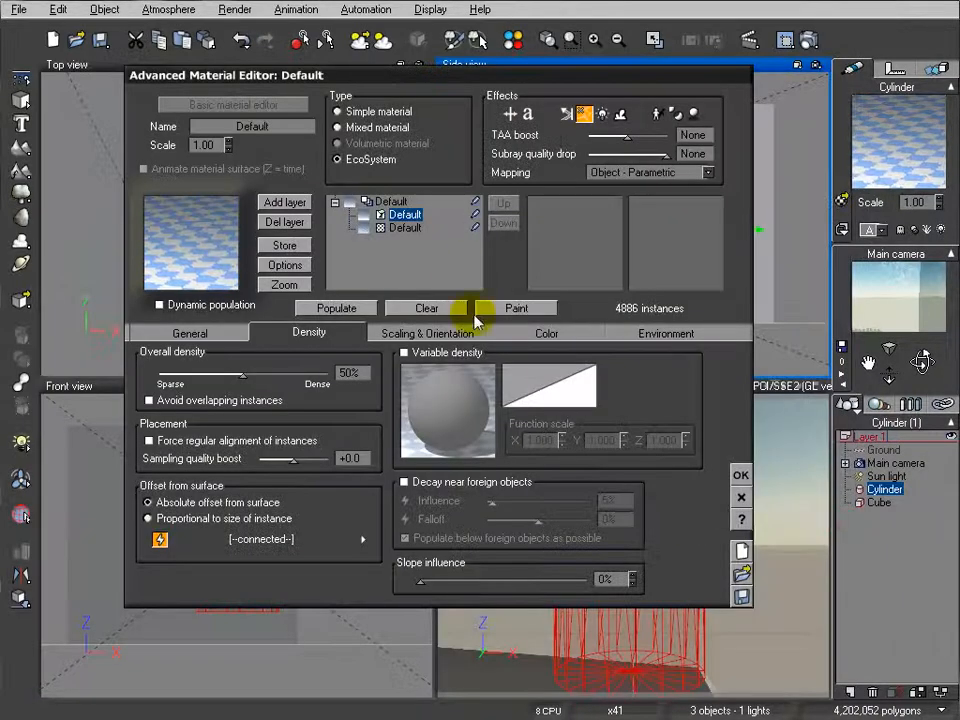
click(740, 474)
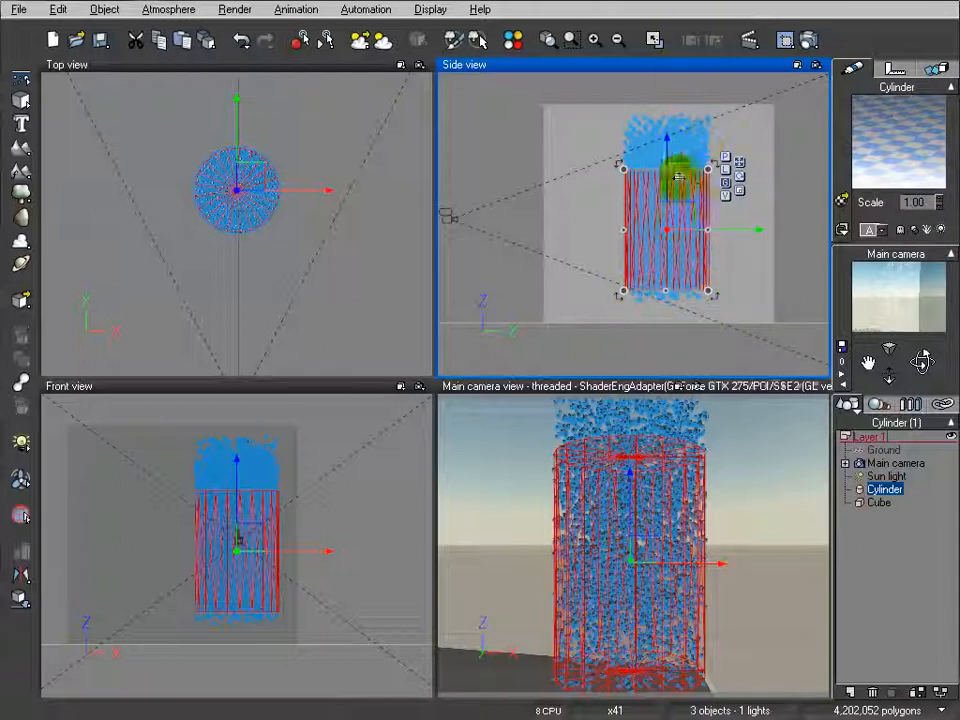
- Move the cylinder toward the main camera and bring the camera closer to the bubble column
drag(679, 214, 624, 219)
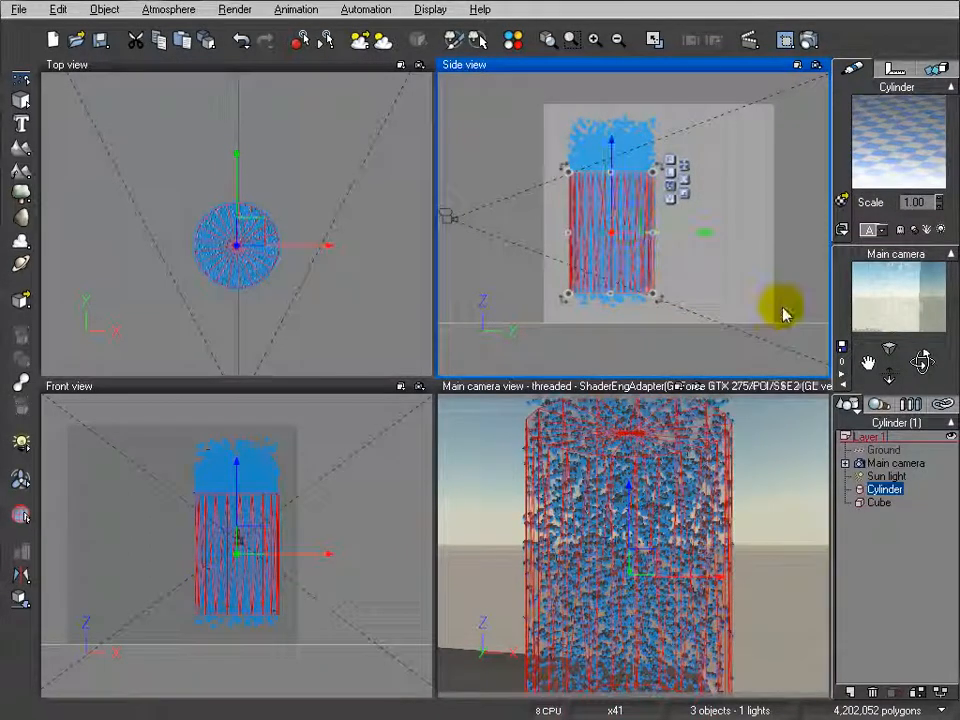
right_drag(362, 260, 368, 108)
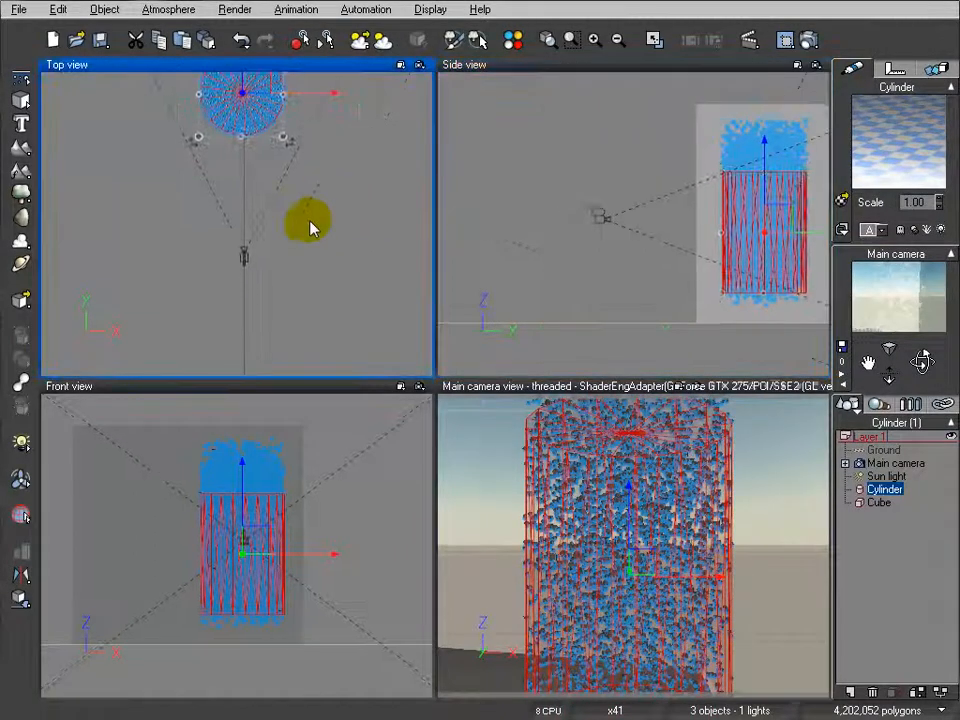
click(246, 255)
drag(260, 253, 256, 208)
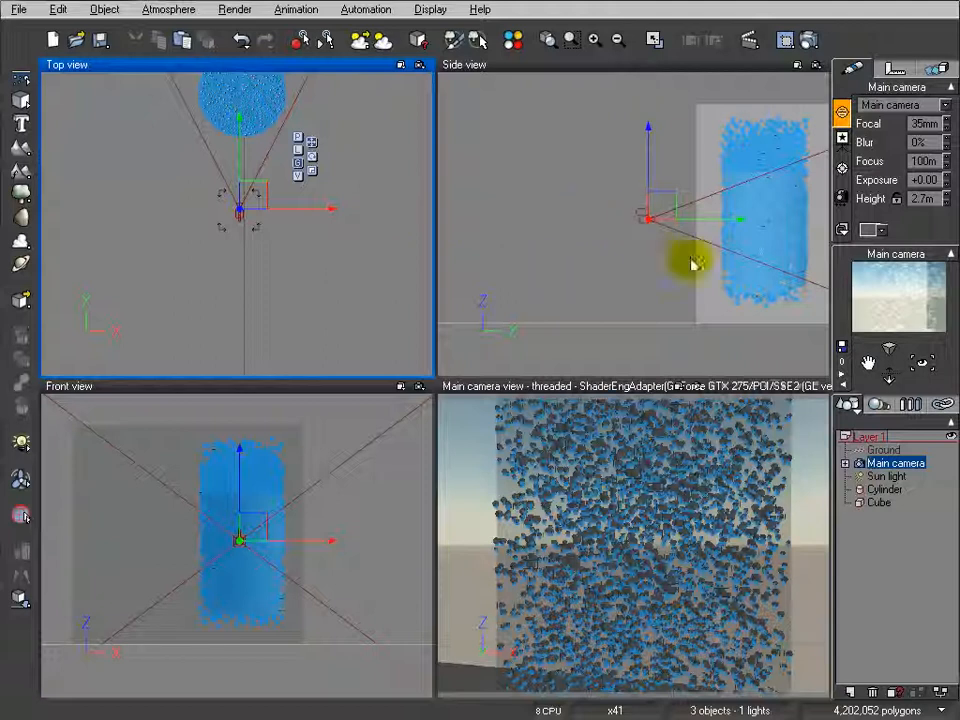
- Shift the Cube sideways to centre it on the bubble column, extend it far behind the column and widen it on both sides
right_drag(309, 185, 326, 228)
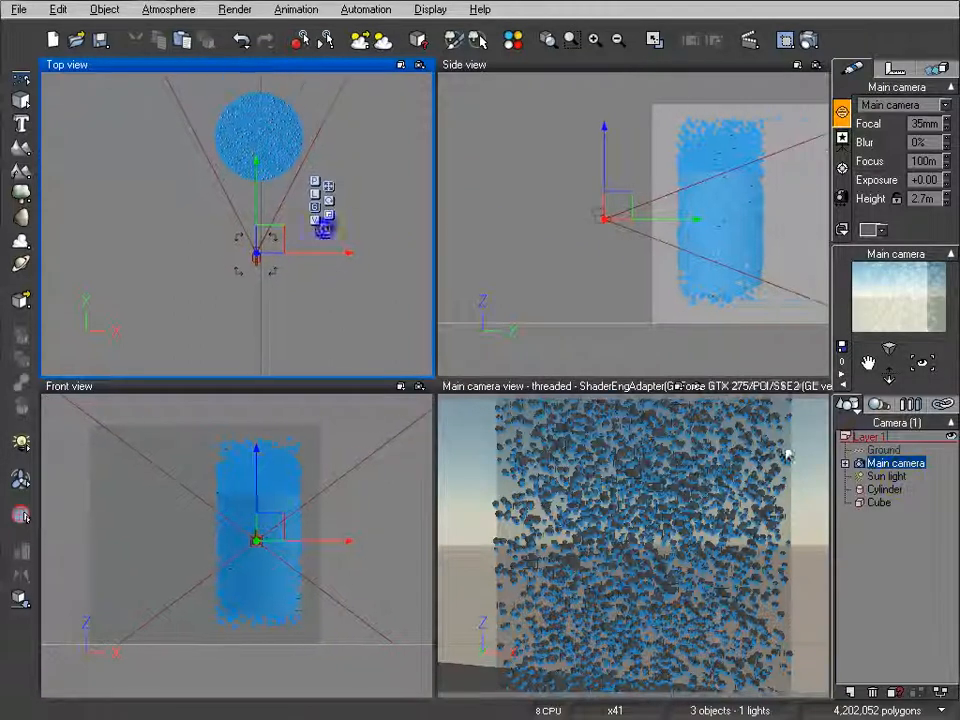
click(882, 504)
scroll(280, 247, down, 2)
drag(263, 211, 283, 212)
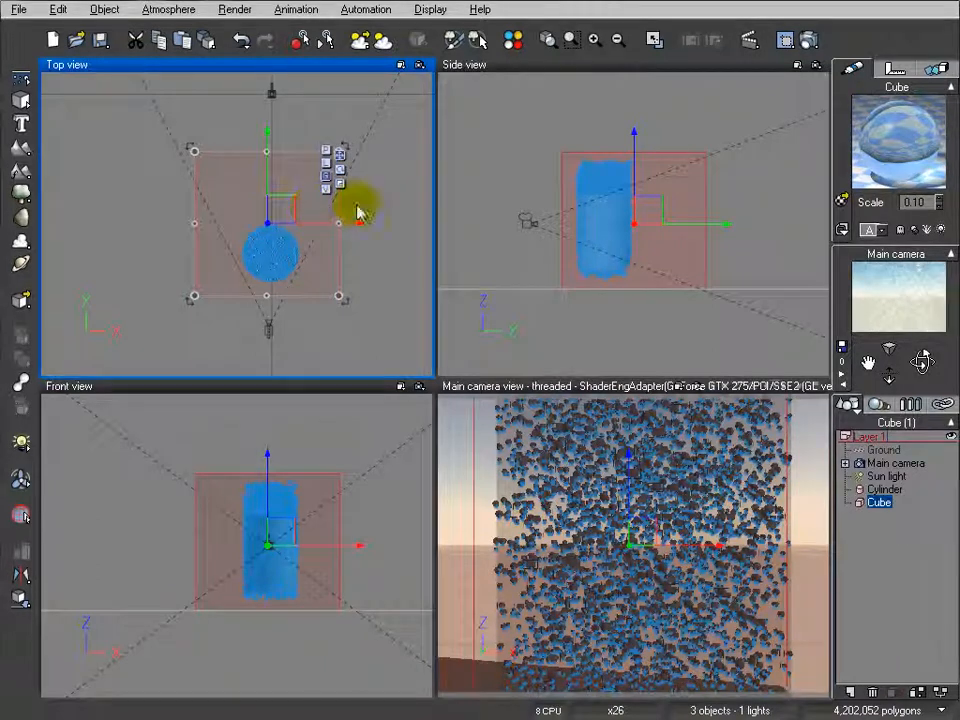
scroll(275, 165, down, 3)
scroll(249, 193, down, 2)
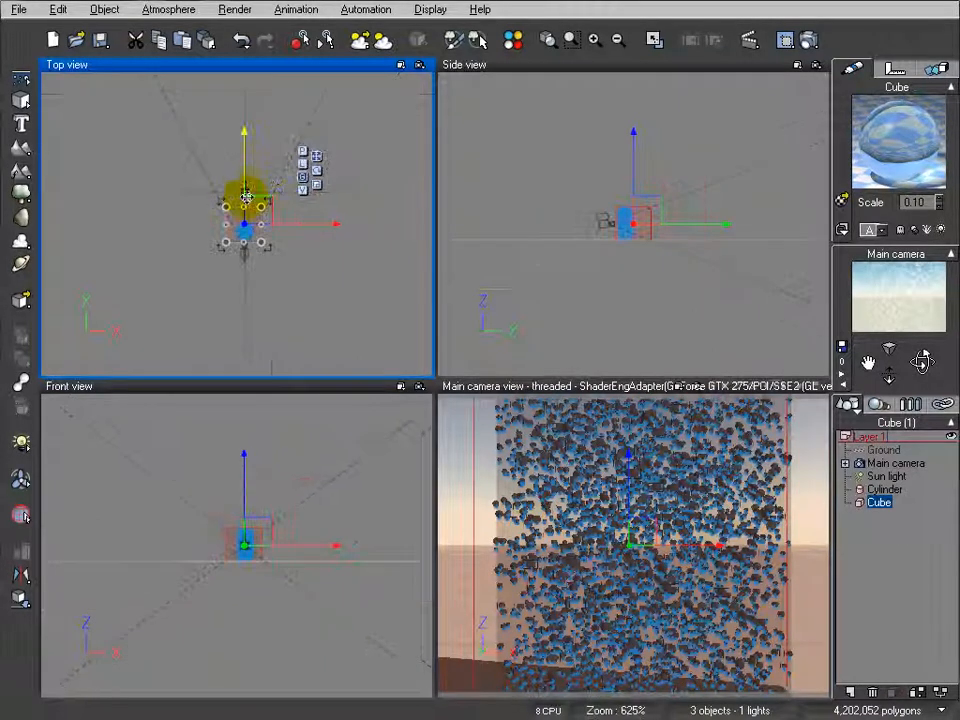
drag(247, 209, 246, 114)
drag(226, 176, 180, 176)
drag(270, 175, 306, 171)
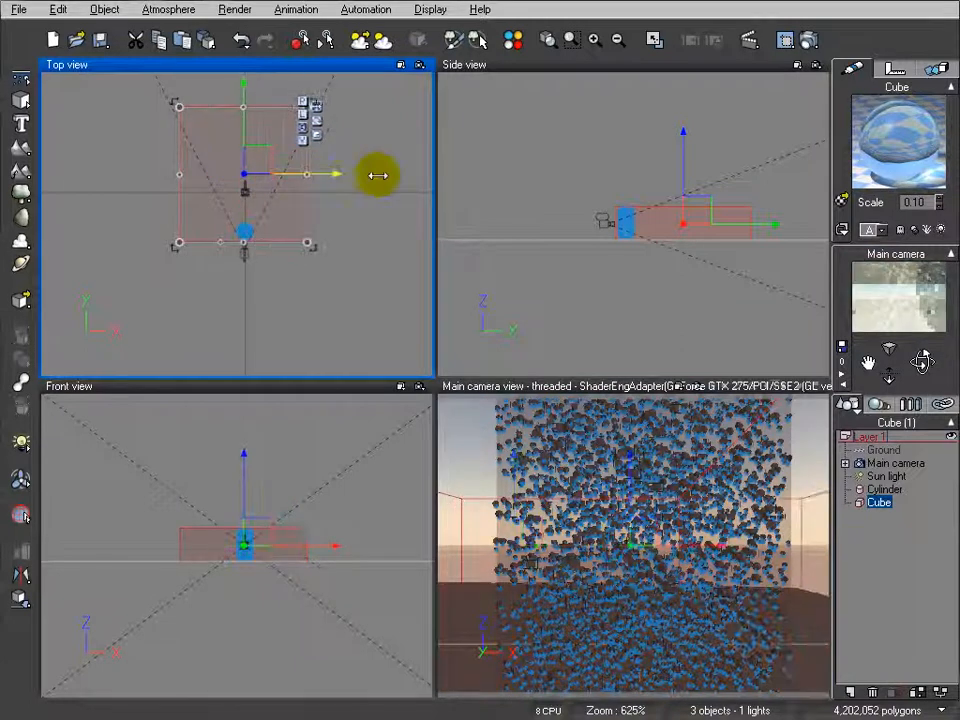
- Replace the water Cube's material with the fifth preset of the Liquids collection
click(841, 200)
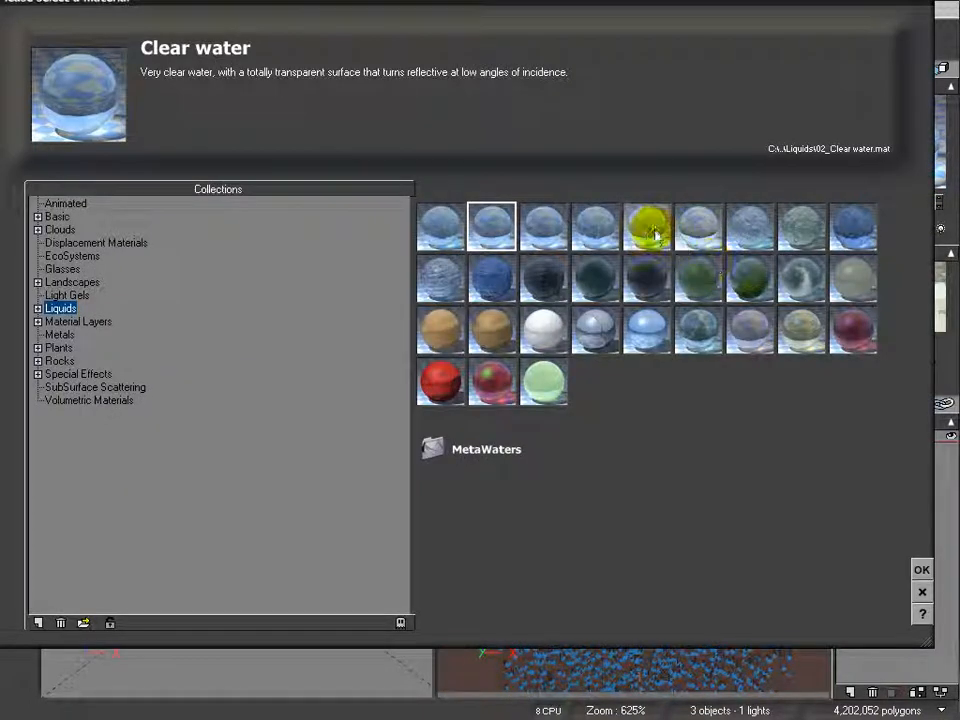
click(646, 226)
click(920, 569)
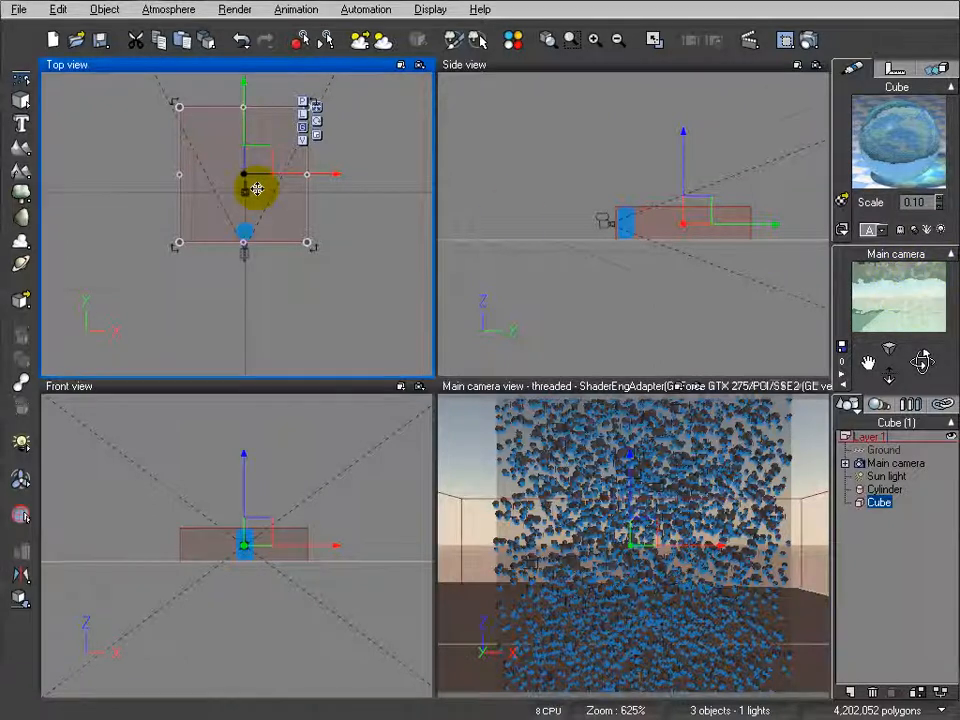
- Add a second cube as a backdrop, place it behind the water Cube and stretch it wider than the water
drag(253, 189, 347, 290)
scroll(342, 276, down, 2)
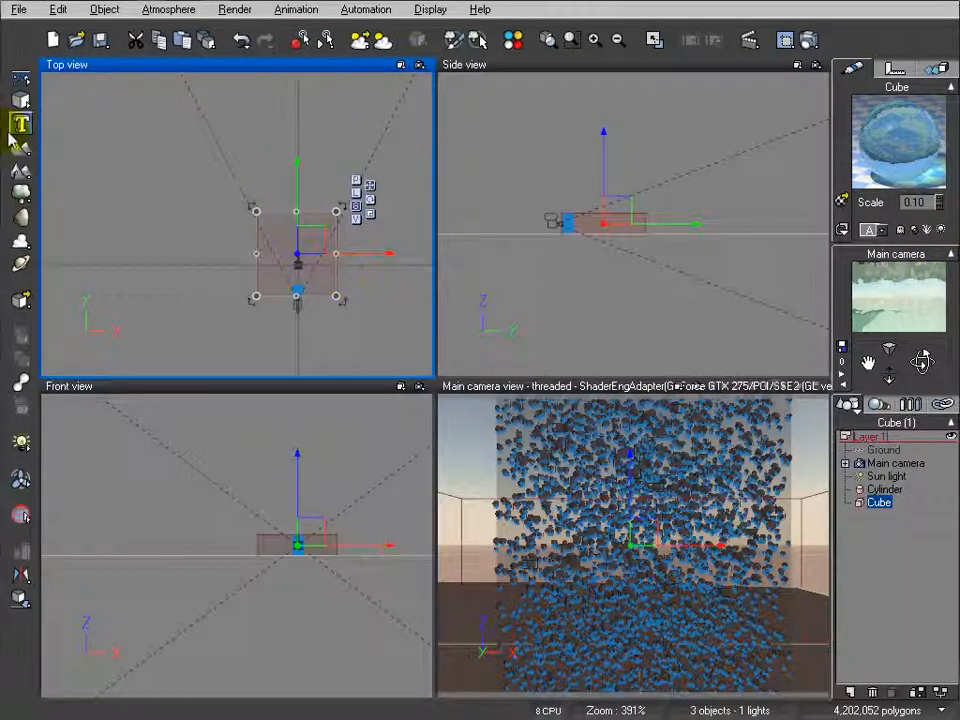
click(20, 100)
drag(257, 221, 384, 220)
drag(311, 210, 313, 183)
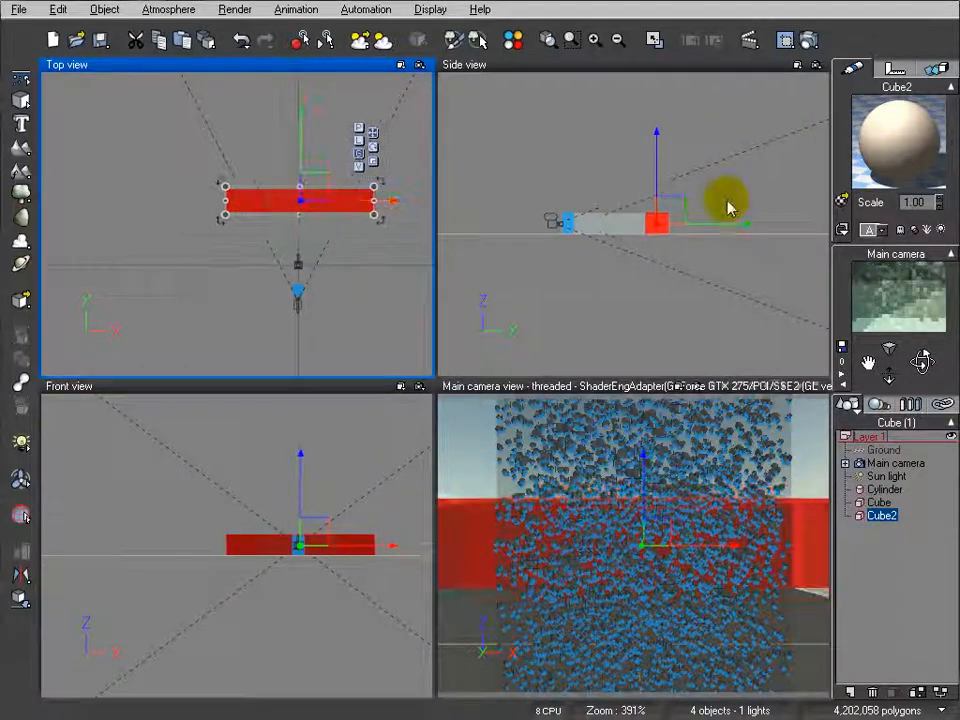
- Stretch Cube2 taller in the side view and widen it on both sides in the top view
click(666, 225)
drag(656, 210, 656, 176)
drag(656, 239, 655, 253)
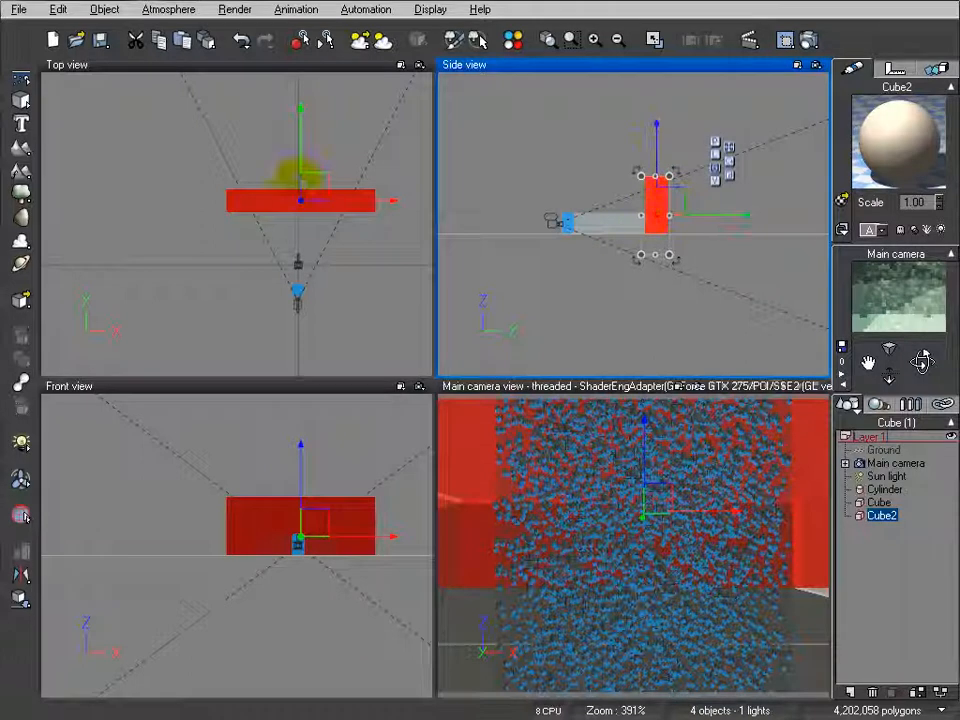
click(333, 203)
drag(378, 203, 420, 203)
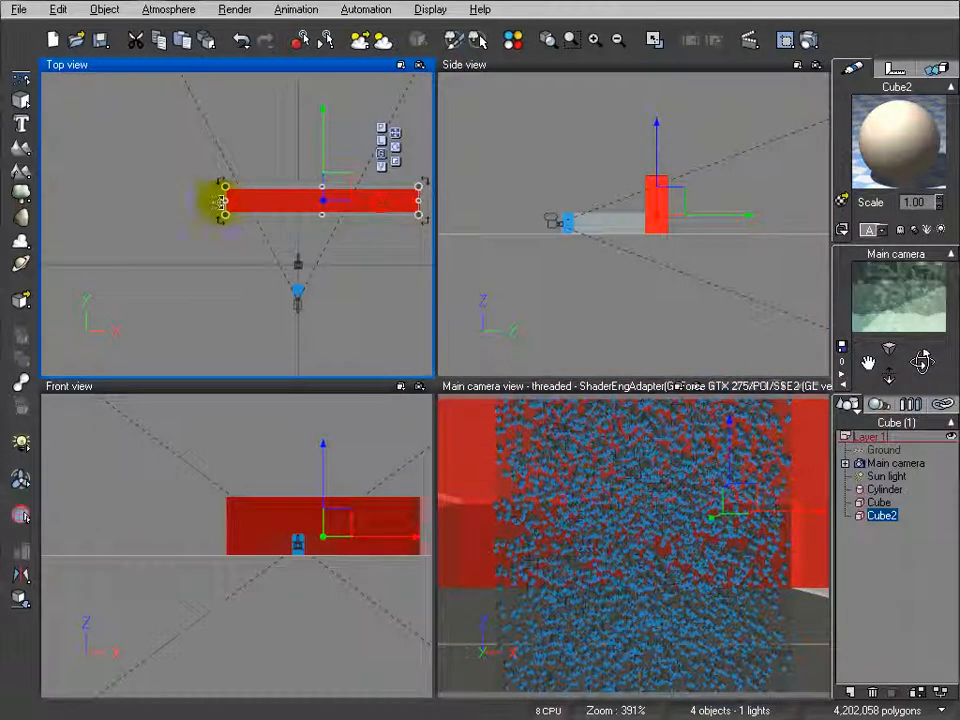
drag(226, 200, 195, 200)
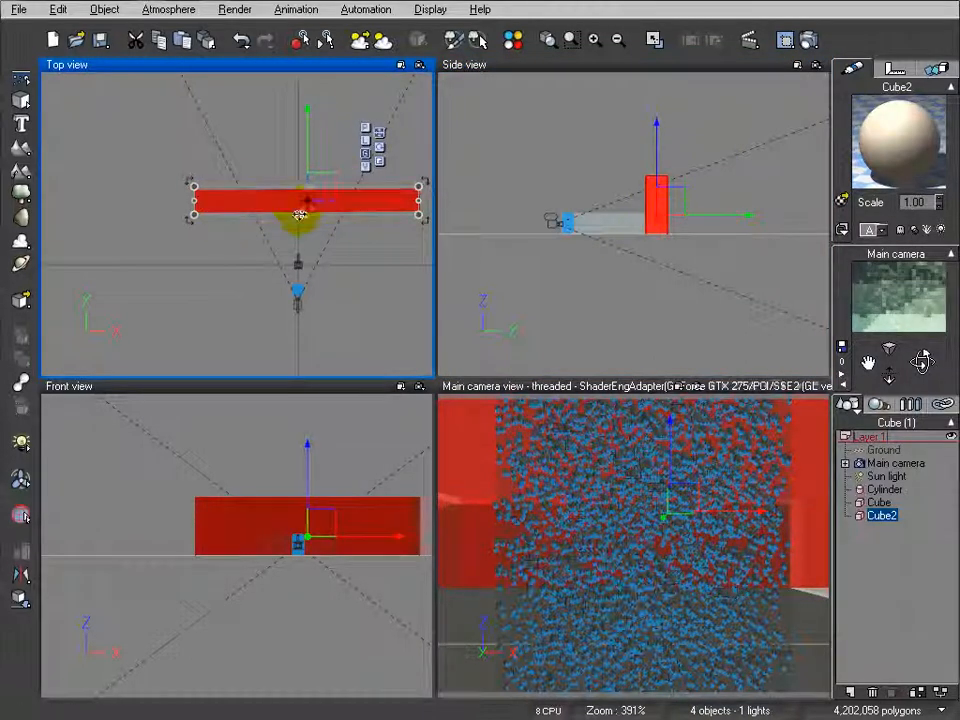
- Set the render quality preset to Final, render the main camera view and close the finished render
click(808, 40)
click(176, 160)
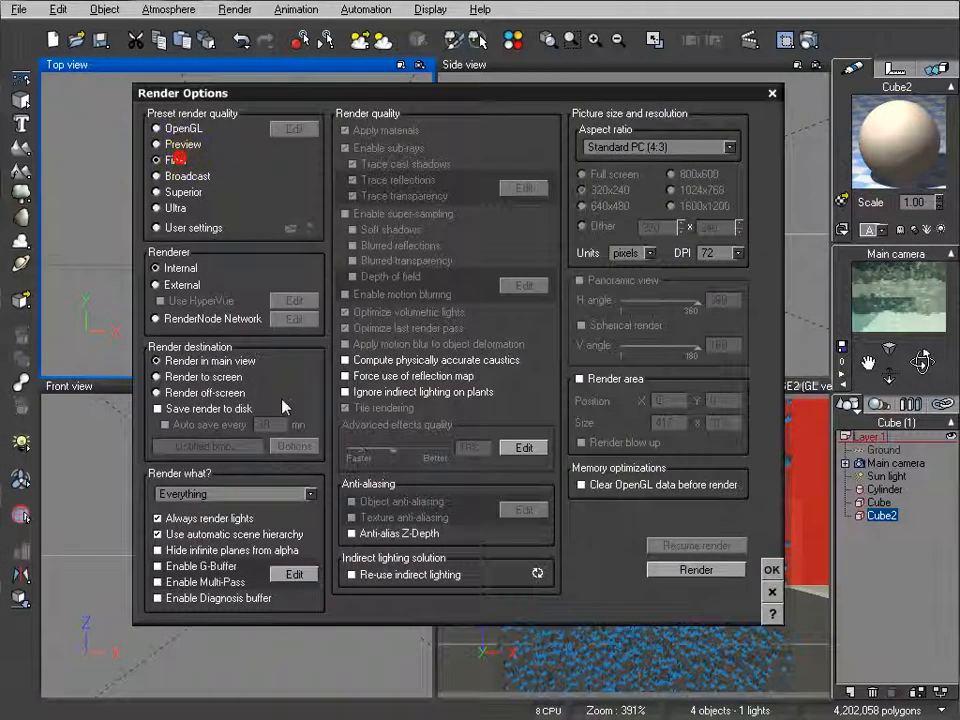
click(675, 568)
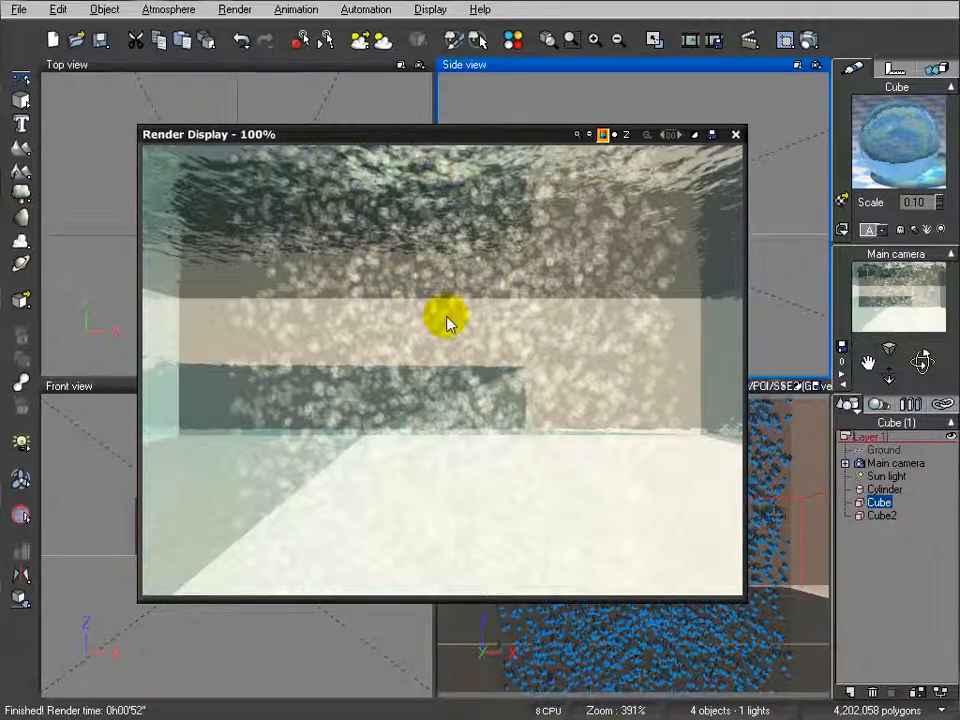
click(735, 135)
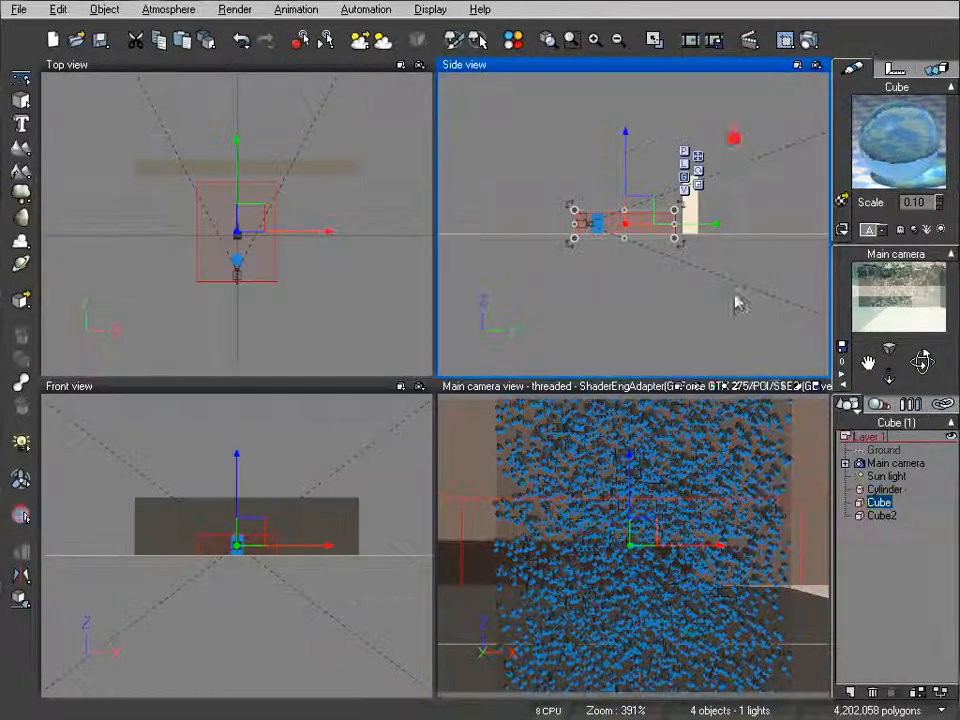
- Enable Avoid overlapping instances in the Cylinder's EcoSystem density, repopulate it and accept the material
click(886, 477)
click(886, 489)
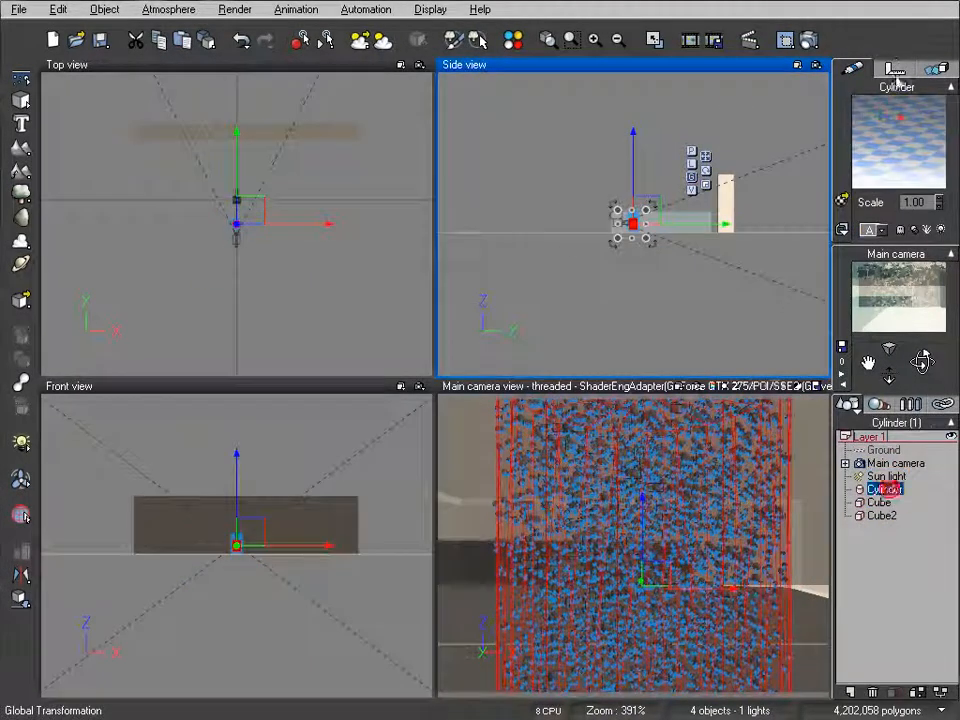
double_click(899, 125)
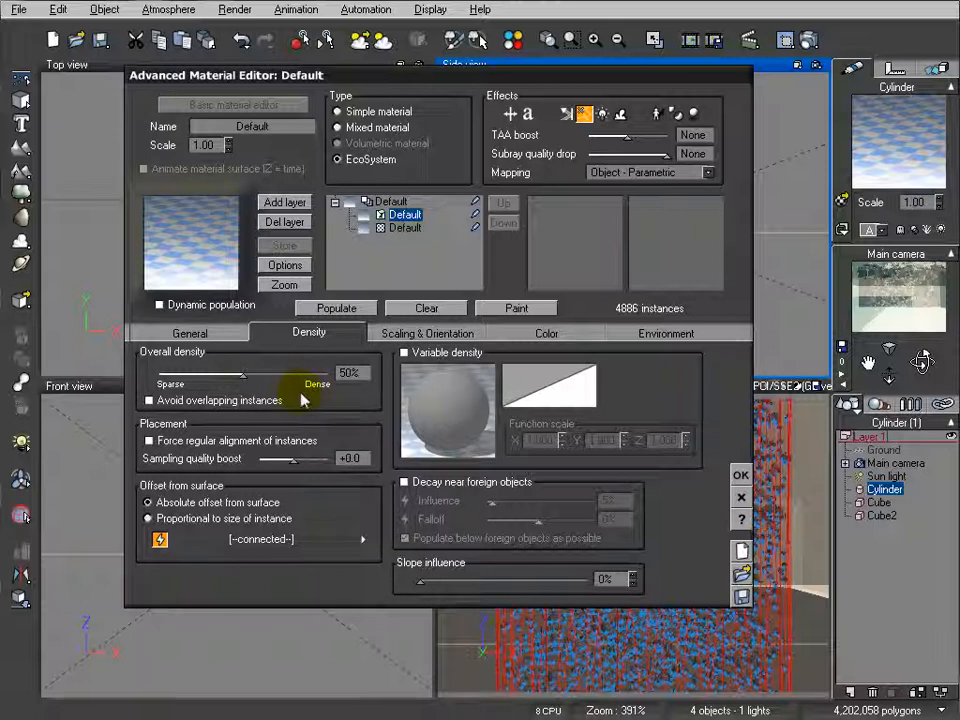
click(420, 332)
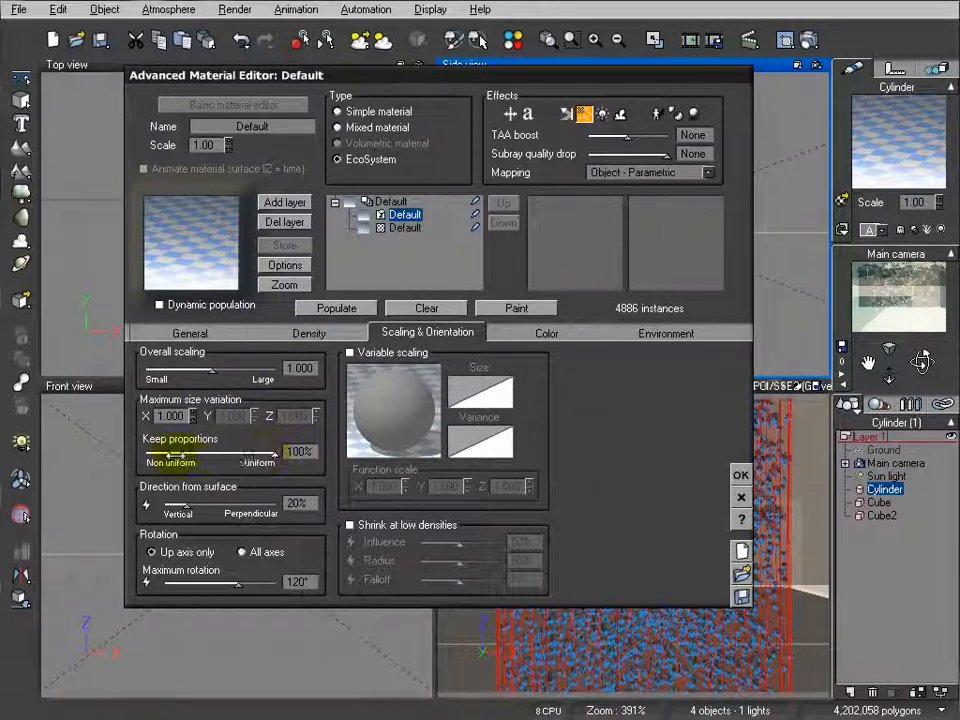
click(338, 334)
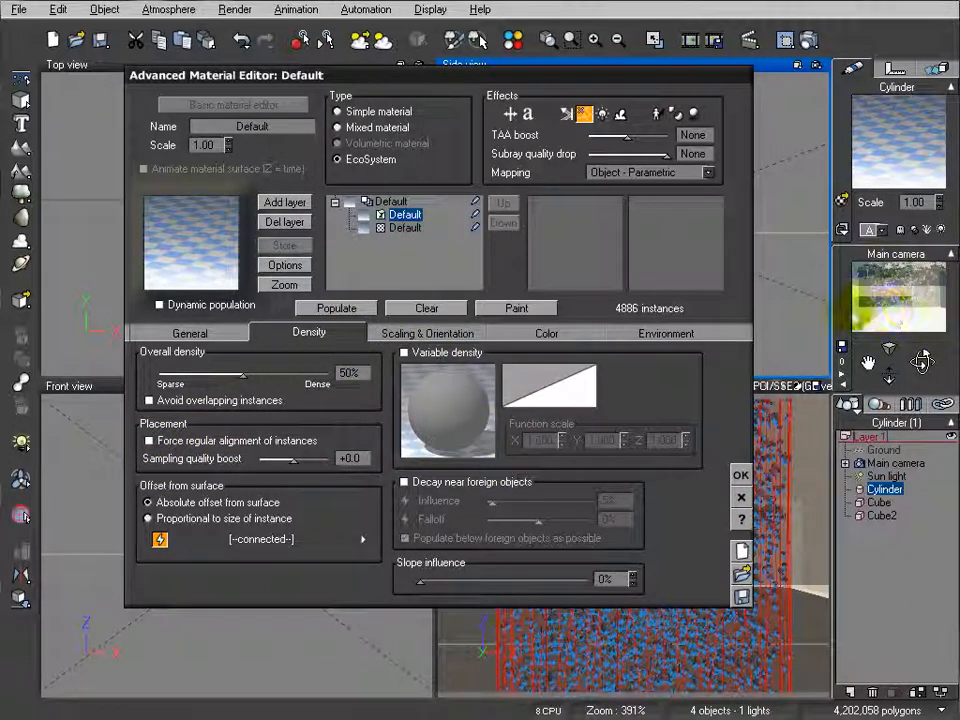
click(439, 332)
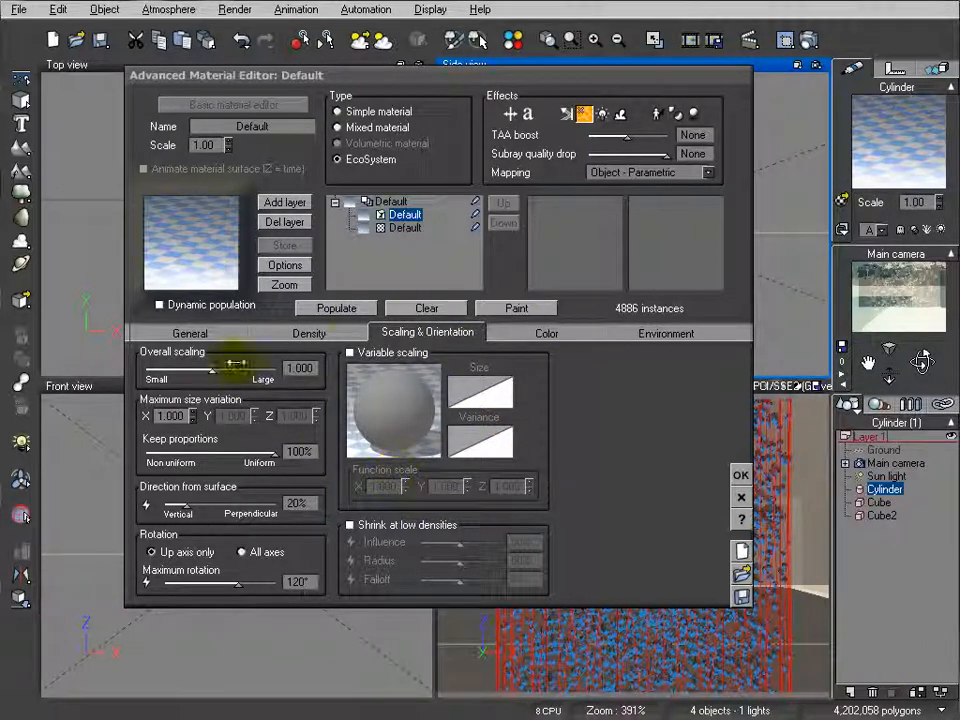
click(310, 334)
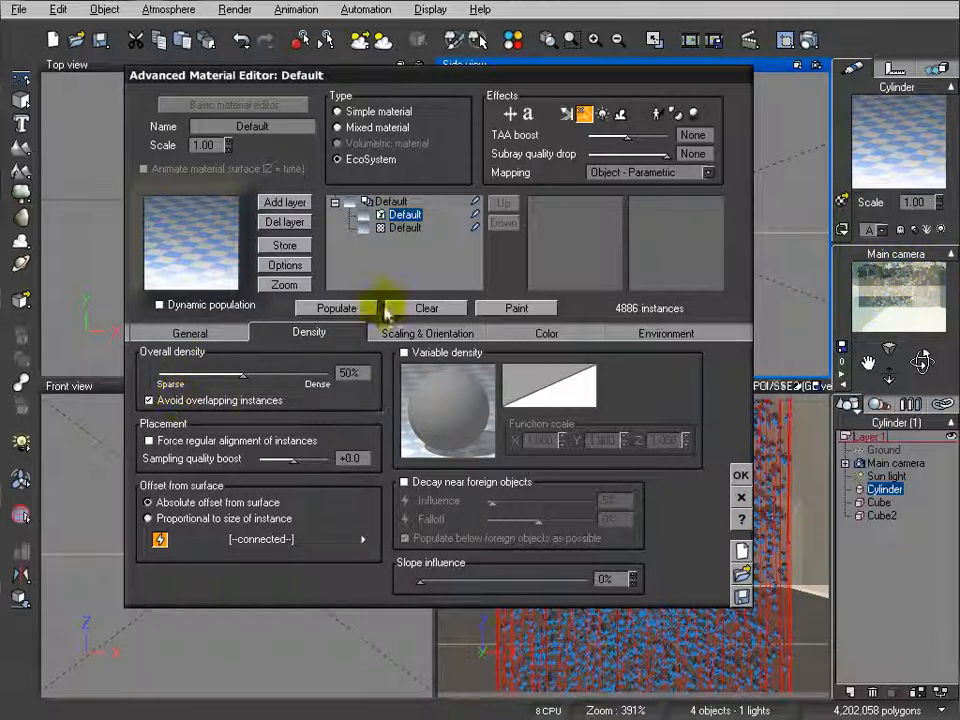
click(337, 308)
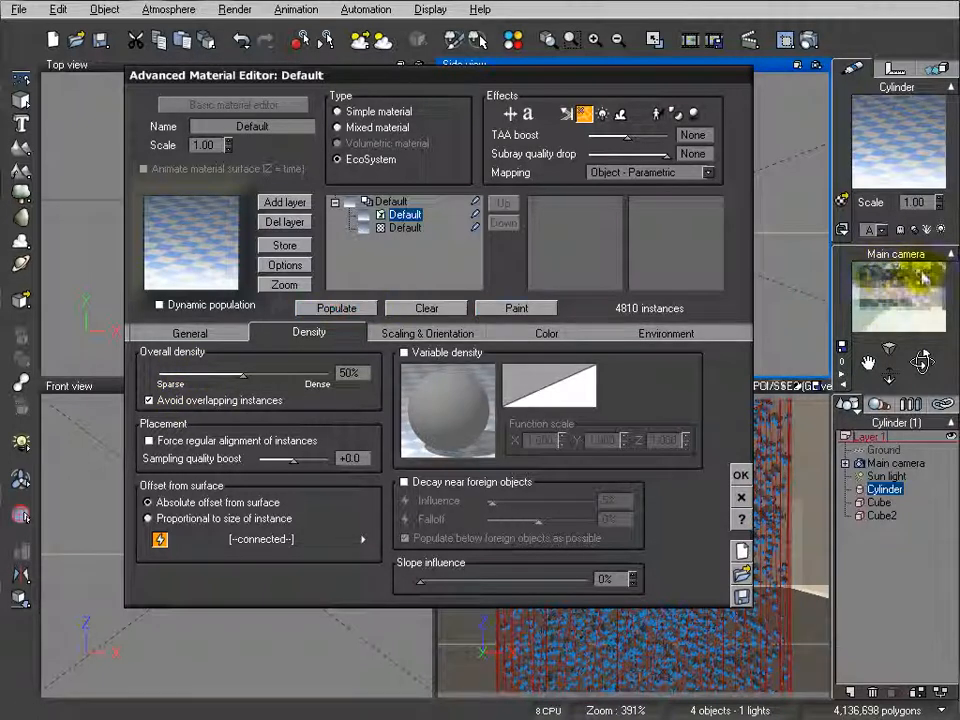
click(741, 476)
- Delete the water Cube and the backdrop Cube2 from the scene
click(882, 503)
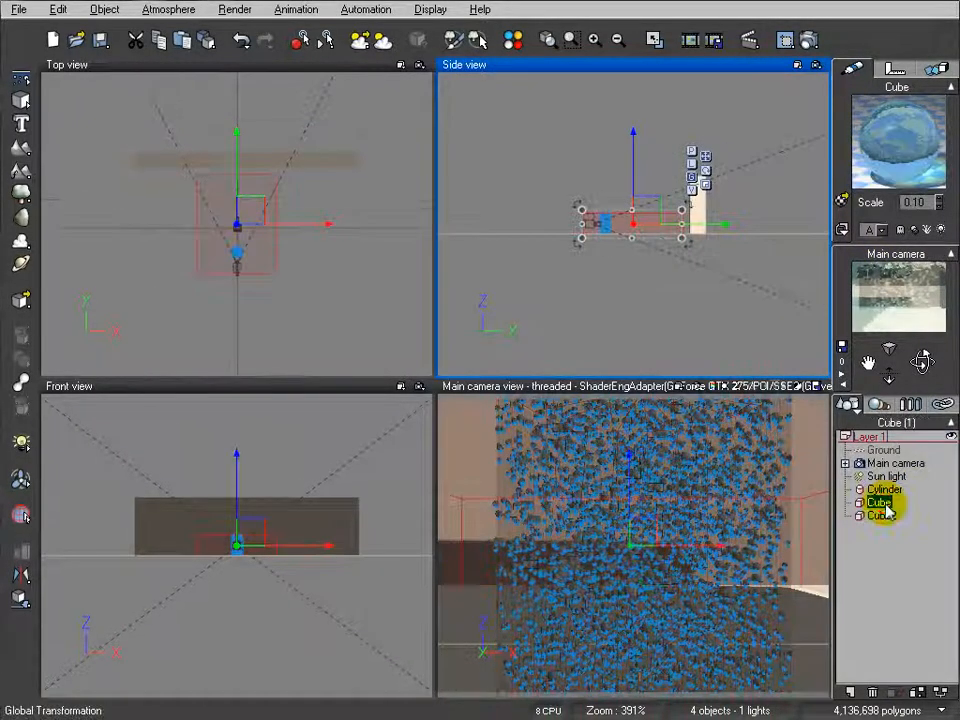
key(Delete)
click(876, 503)
key(Delete)
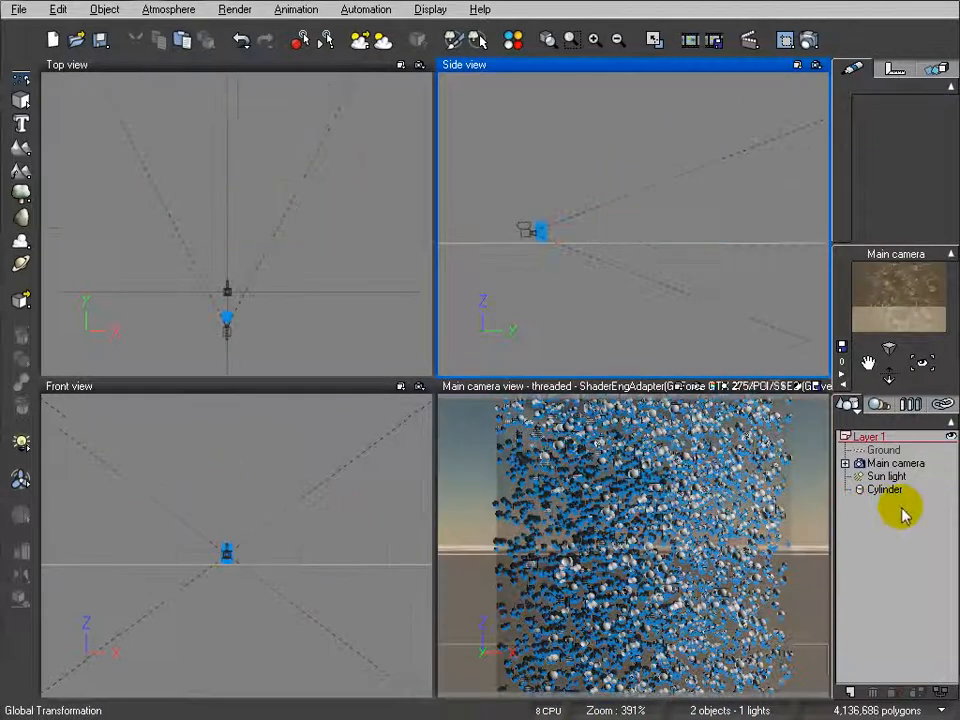
- Raise the bubble Cylinder and add a second, slightly wider cylinder around its lower part, standing on the ground
click(885, 489)
drag(651, 264, 668, 245)
drag(10, 97, 64, 105)
drag(553, 146, 636, 228)
drag(684, 253, 631, 213)
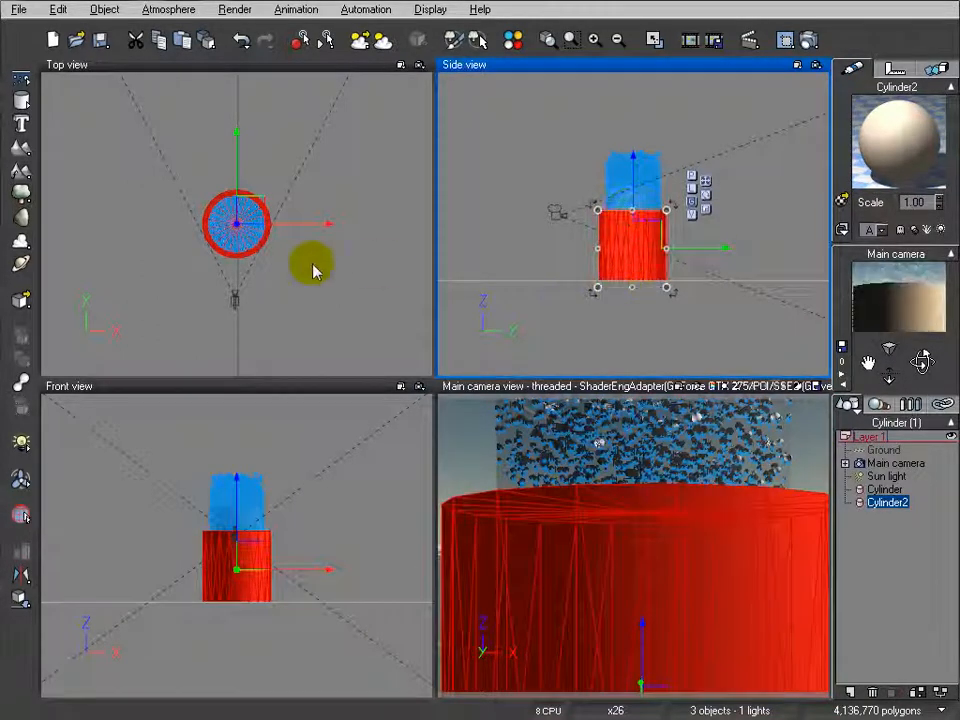
- Resize Cylinder2 from opposite corners in the top view so it fits closely around the bubble column
right_drag(296, 282, 366, 242)
scroll(304, 251, up, 2)
right_drag(172, 253, 82, 311)
drag(54, 163, 71, 171)
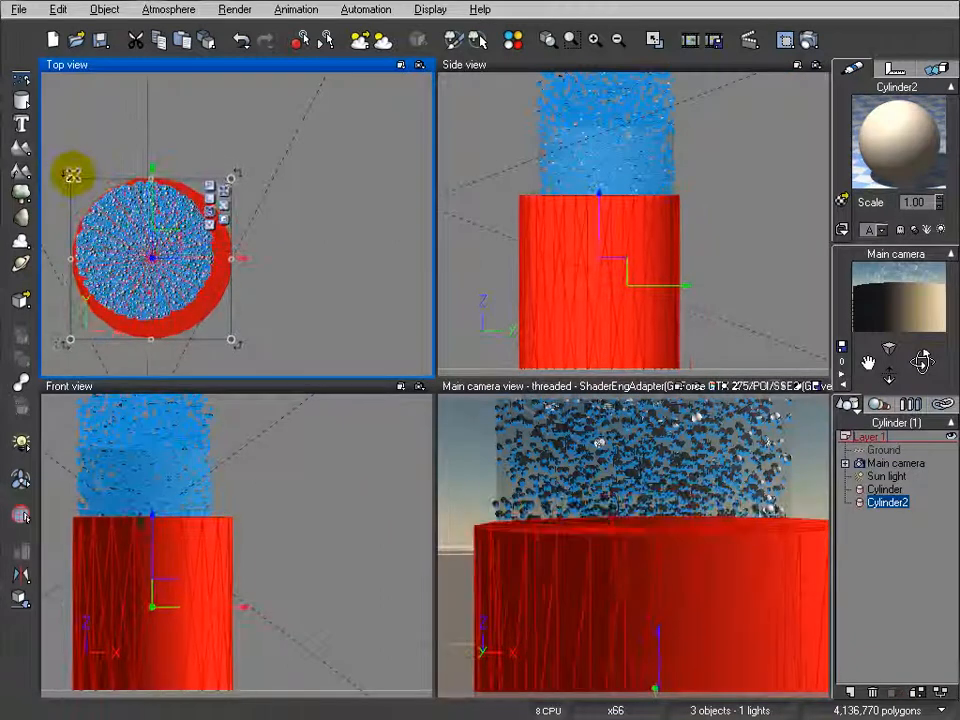
drag(228, 343, 216, 321)
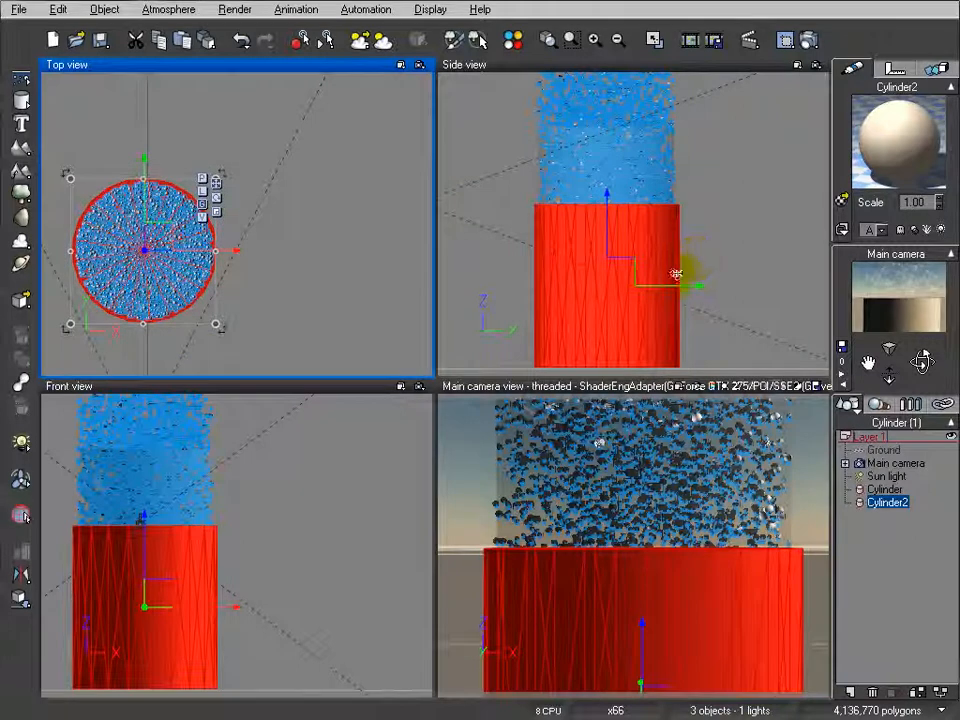
- Raise the main camera above Cylinder2's rim, tilt it down toward the bubbles and move it slightly back
click(895, 463)
drag(639, 214, 582, 144)
drag(926, 363, 926, 392)
drag(594, 134, 572, 133)
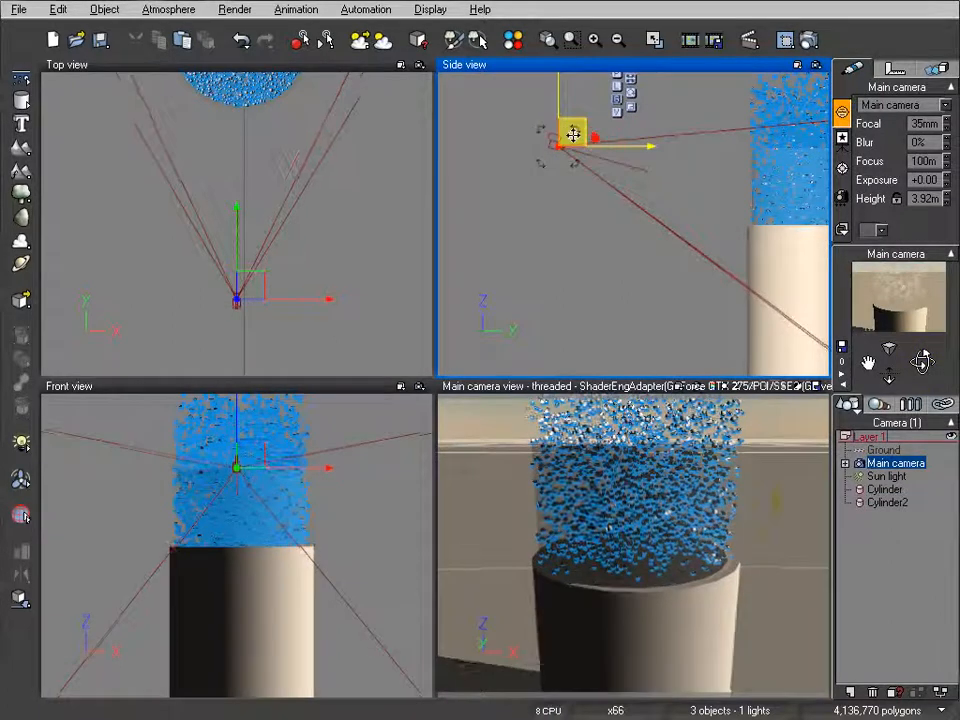
- Assign the Blurred water material from the Liquids collection to Cylinder2, render the scene and close the render
click(887, 502)
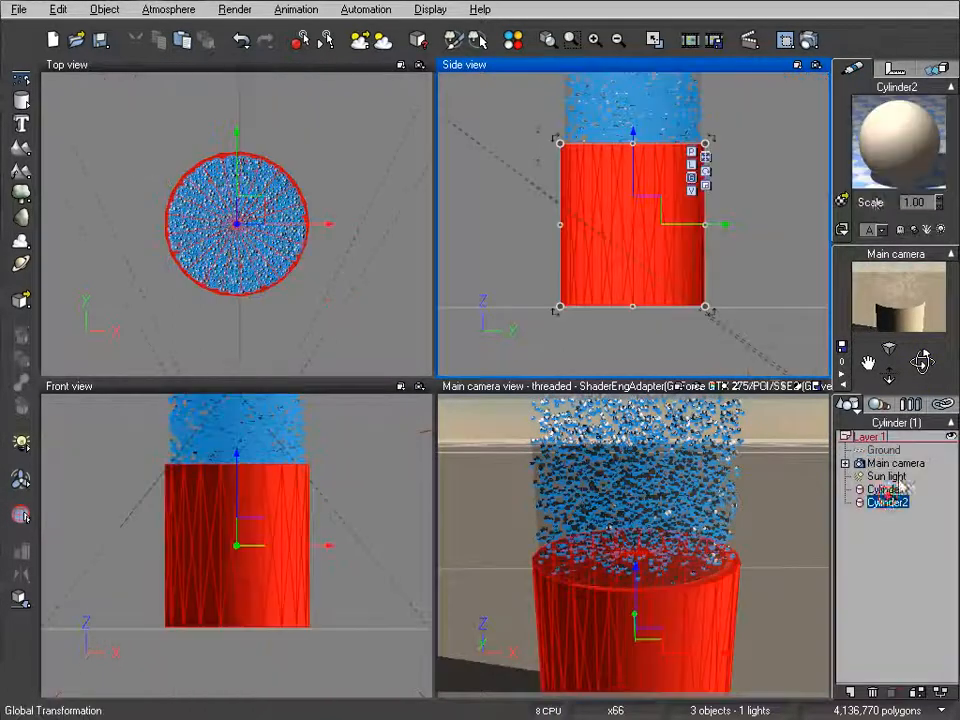
click(845, 203)
click(537, 230)
click(507, 230)
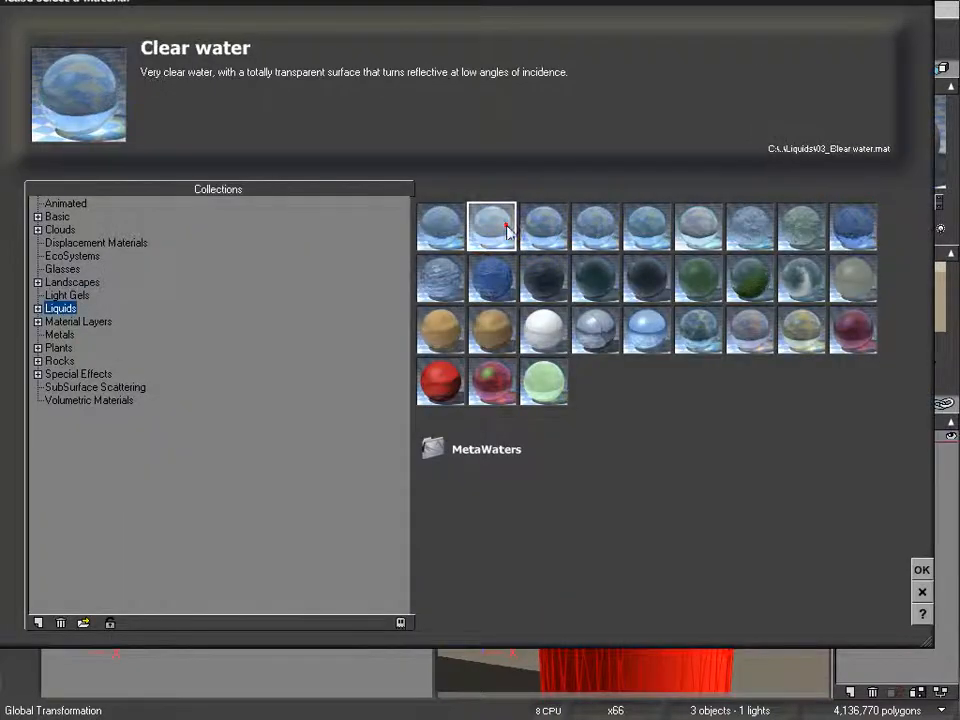
click(543, 234)
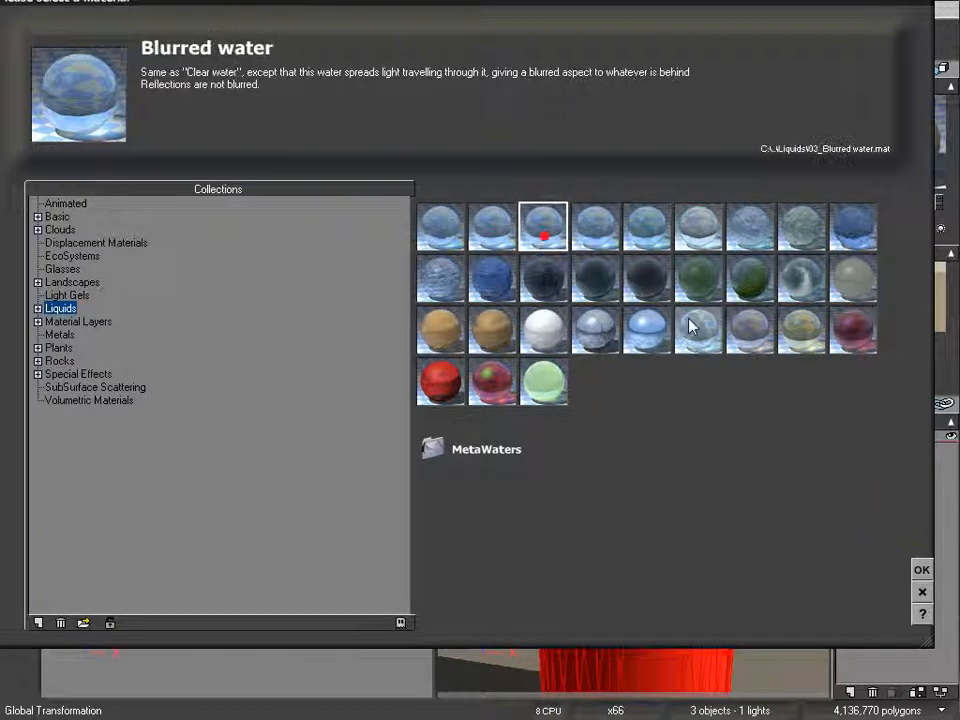
click(922, 567)
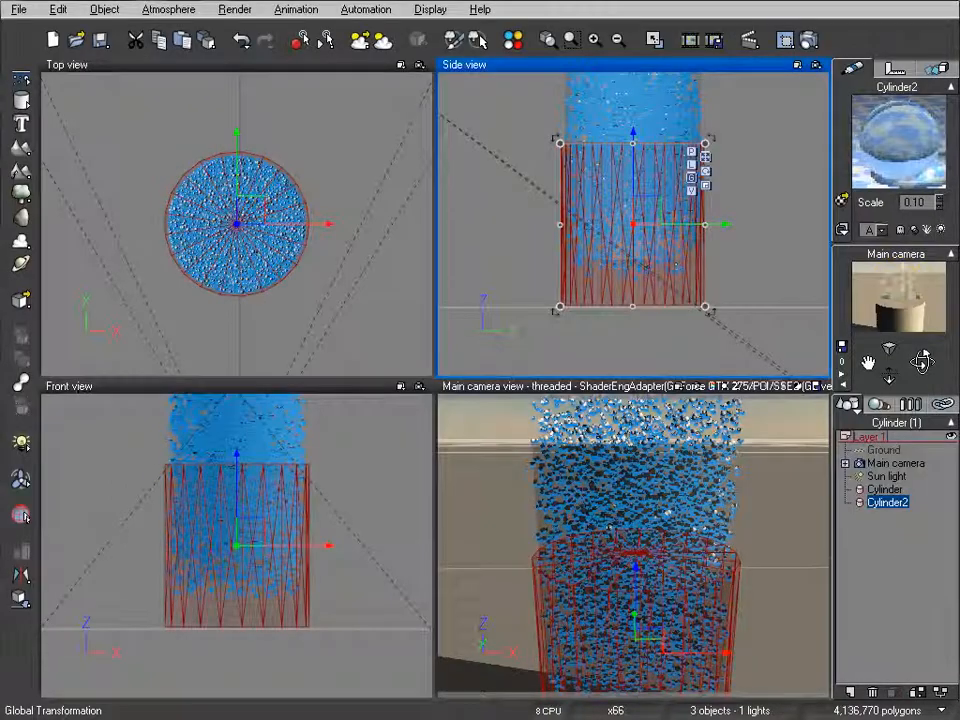
click(808, 40)
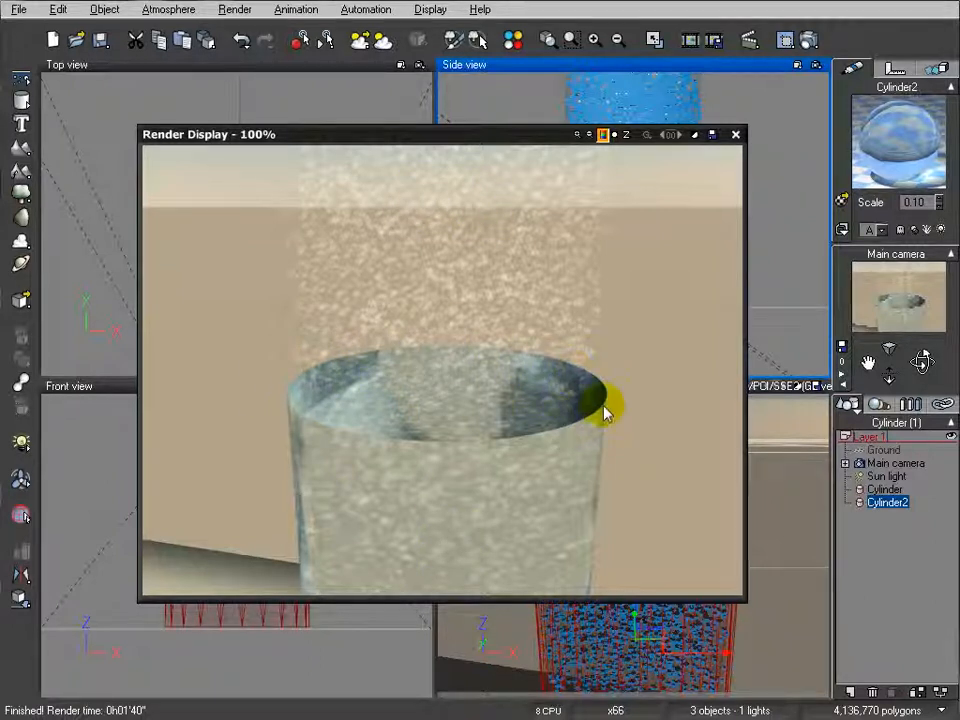
click(736, 134)
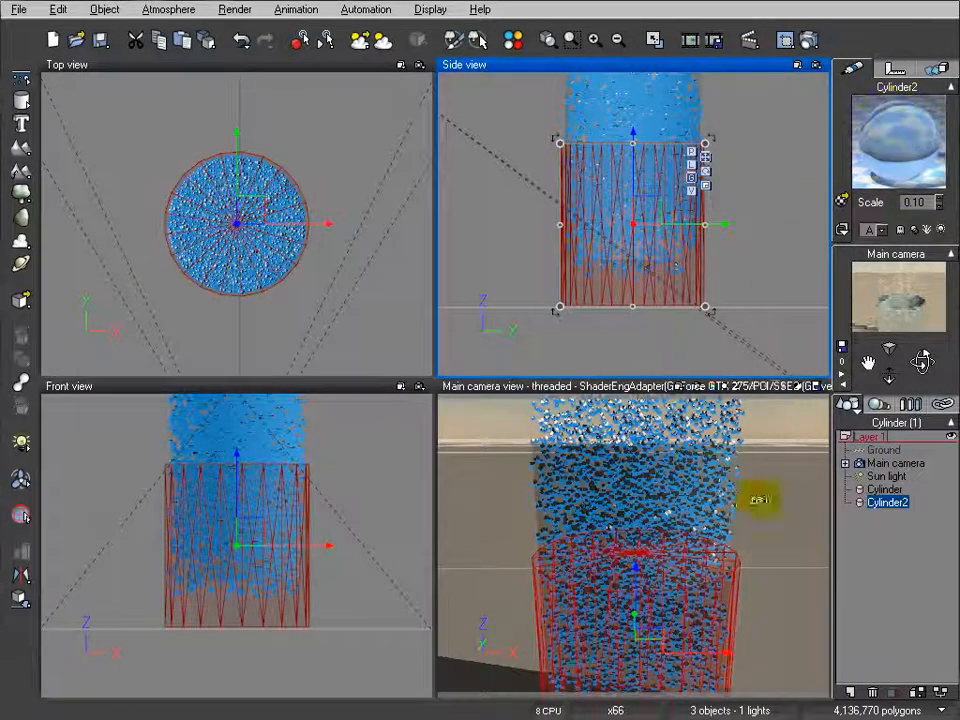
- Change Cylinder2's Blurred water material to the EcoSystem type and add WaterBubble.vob to its population
double_click(904, 139)
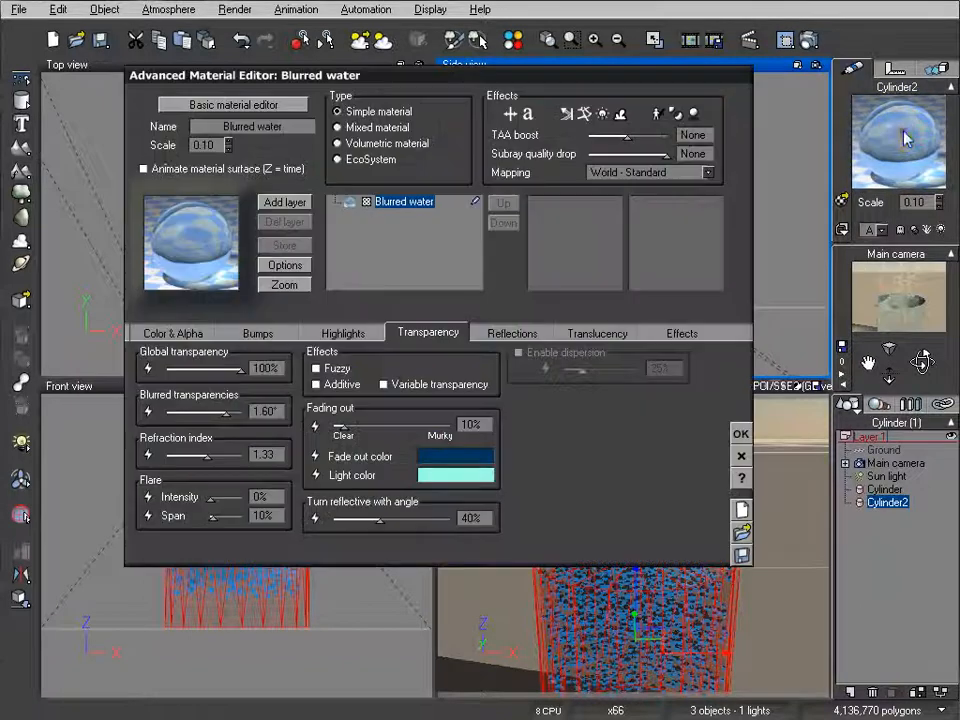
click(366, 160)
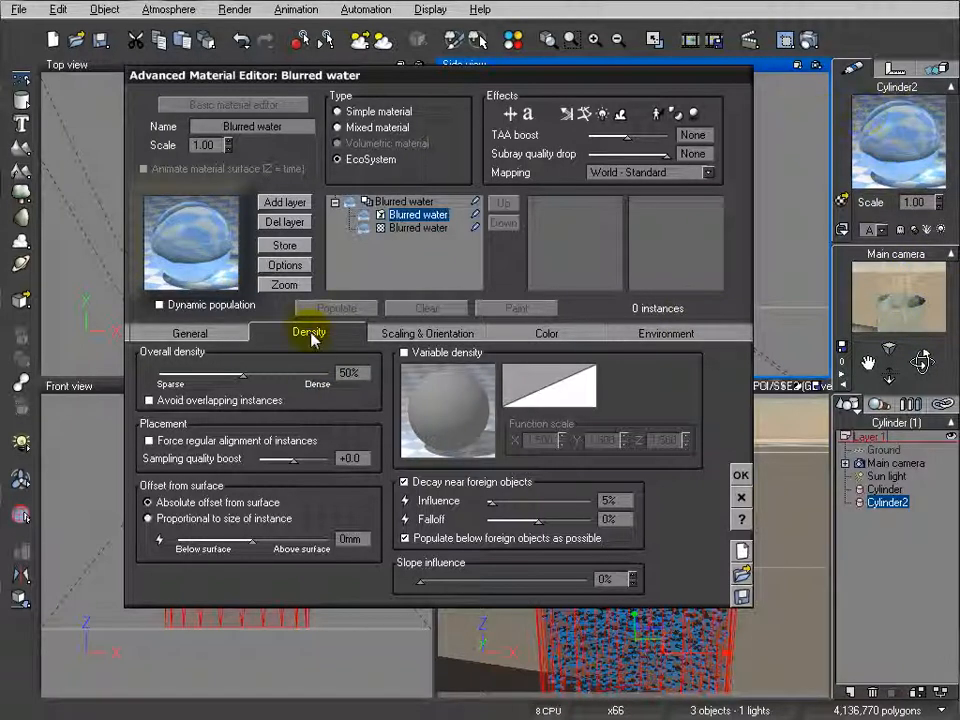
click(198, 333)
click(365, 580)
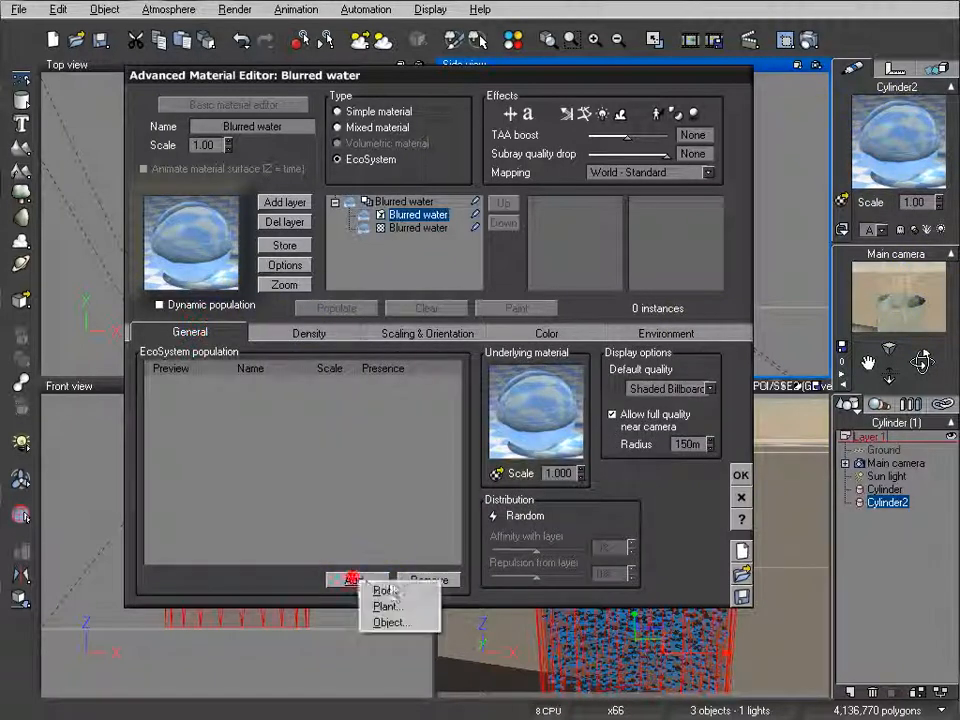
click(388, 622)
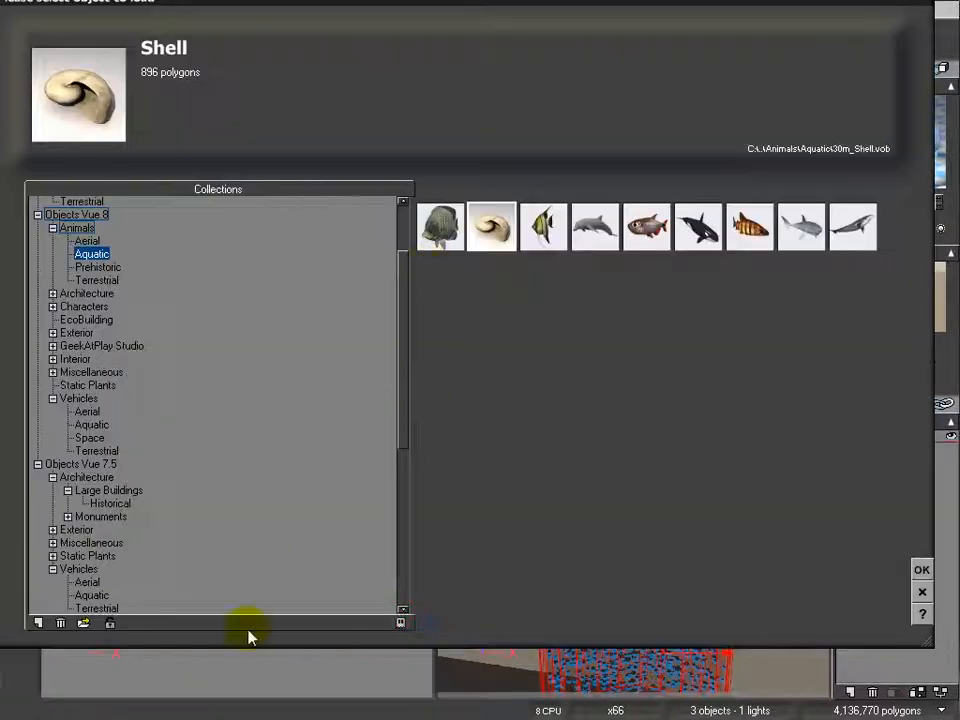
click(85, 622)
click(322, 140)
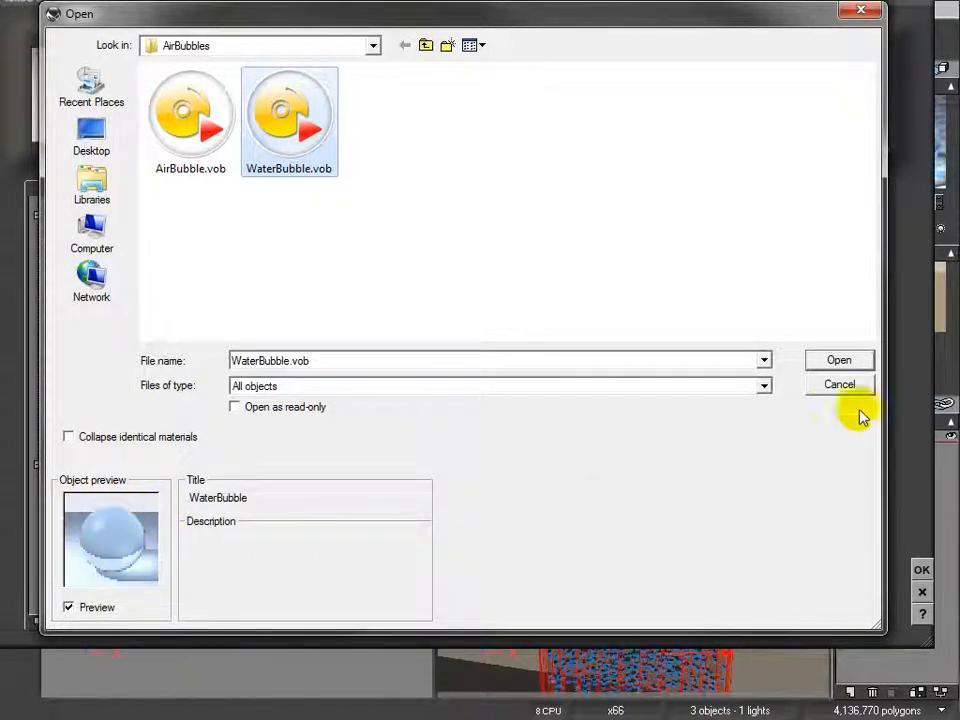
click(839, 360)
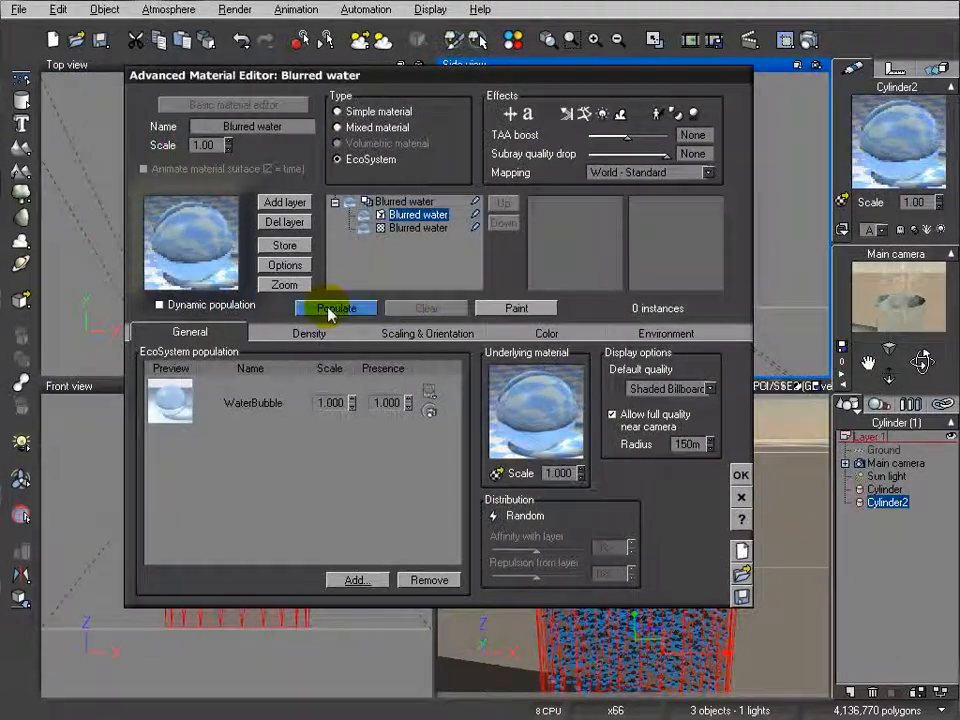
- Populate Cylinder2 with WaterBubble, reduce the overall density to 37% and overall scaling to 0.329, and repopulate
drag(639, 91, 475, 135)
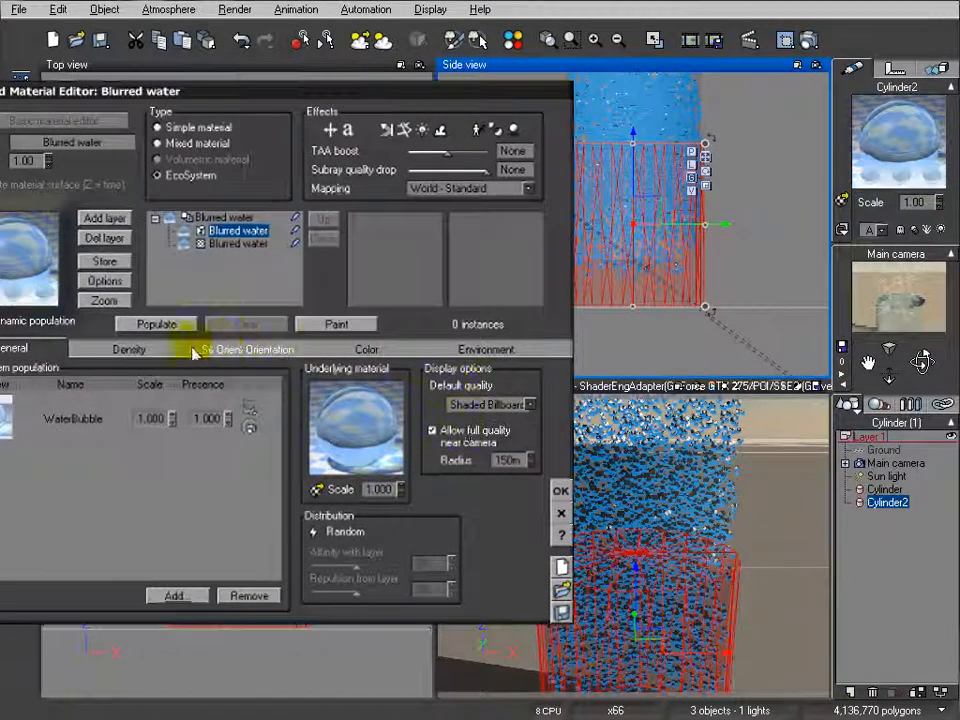
click(135, 349)
click(276, 498)
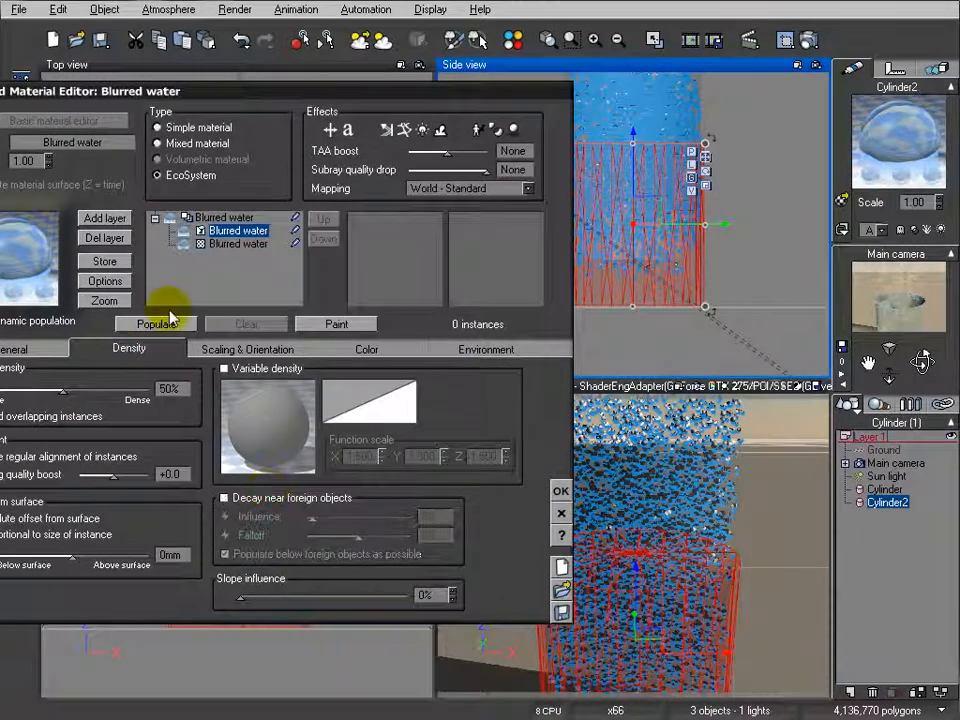
click(156, 324)
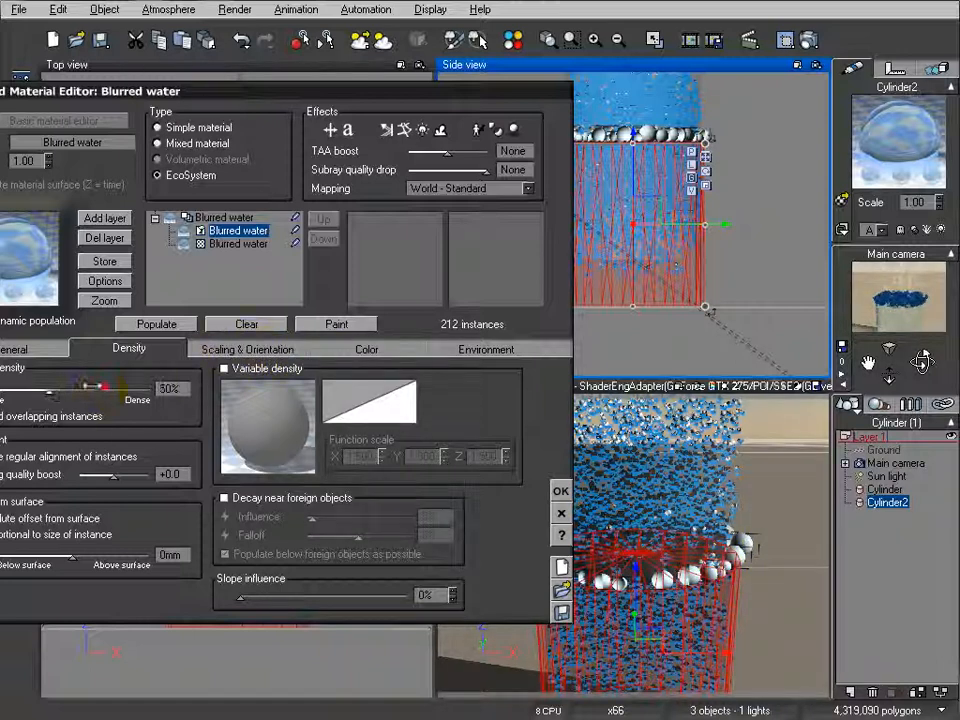
click(250, 349)
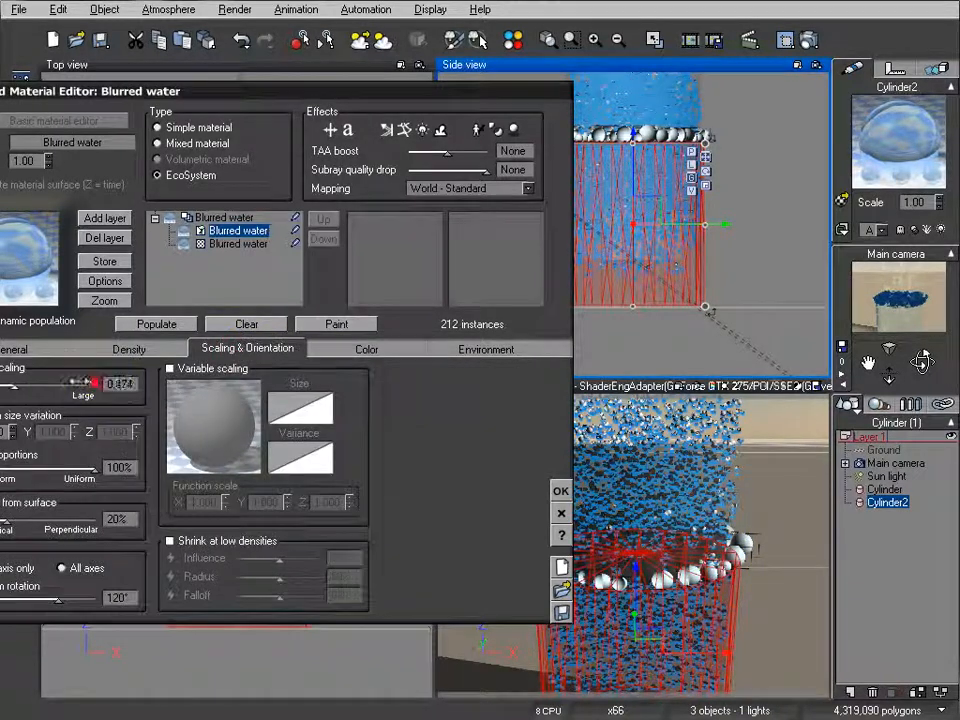
drag(152, 95, 175, 101)
click(178, 333)
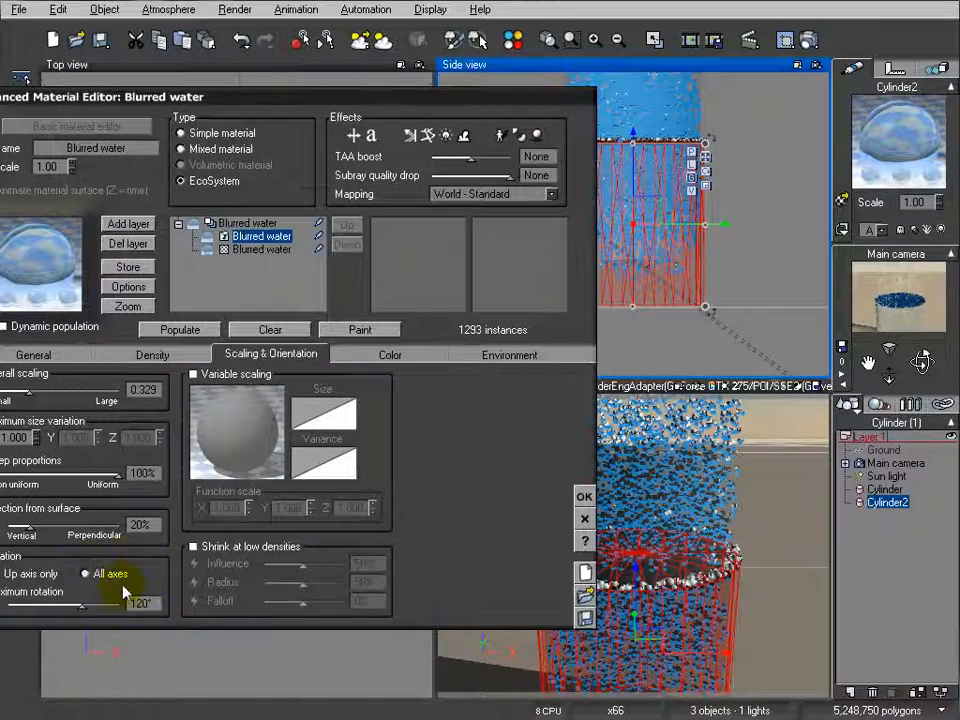
- Try a 10 mm offset from surface for Cylinder2's EcoSystem, change it to -10 mm, repopulate and accept the material
click(168, 356)
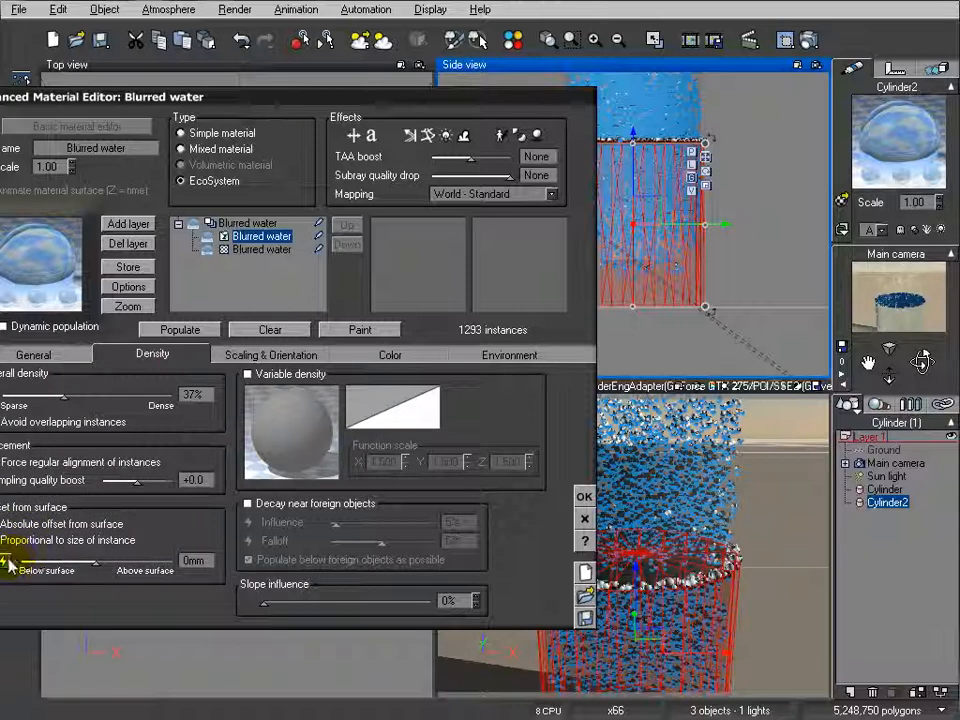
click(8, 562)
click(193, 560)
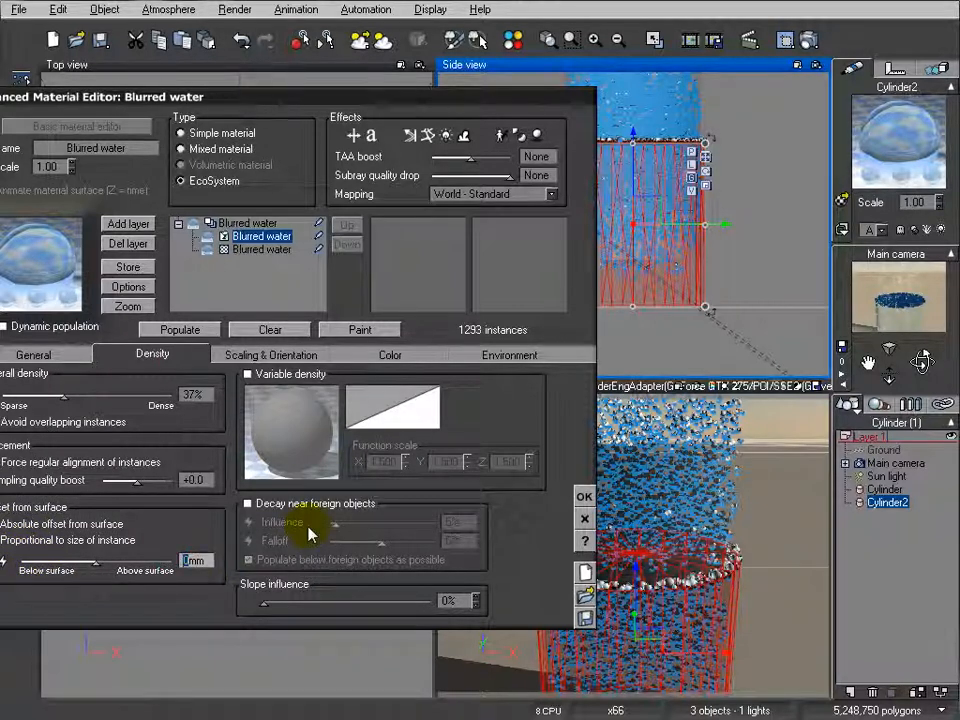
text(10)
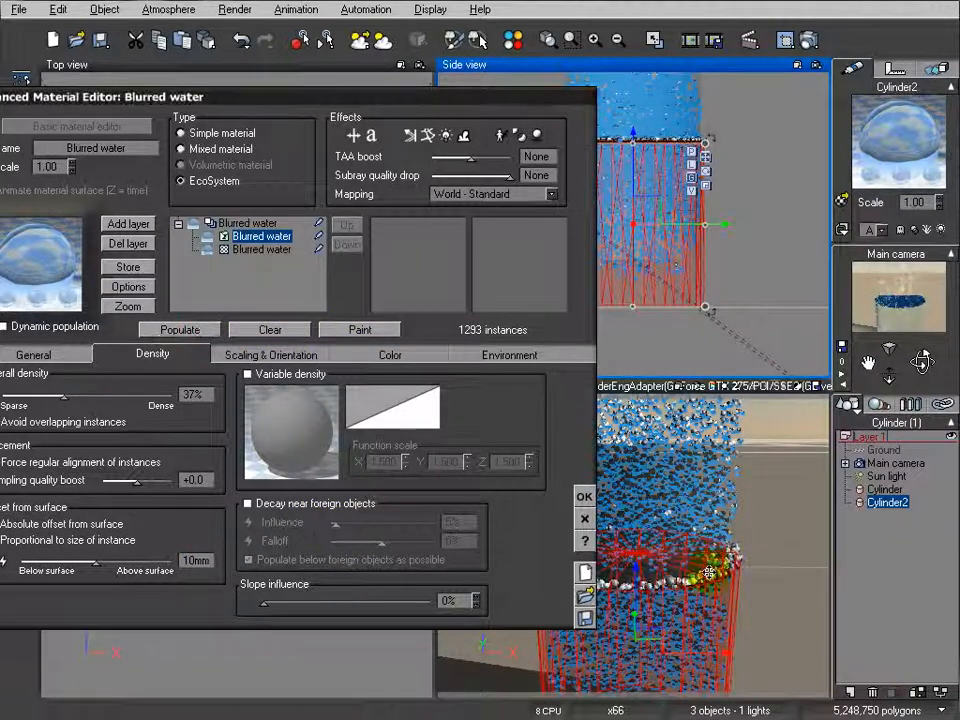
click(188, 560)
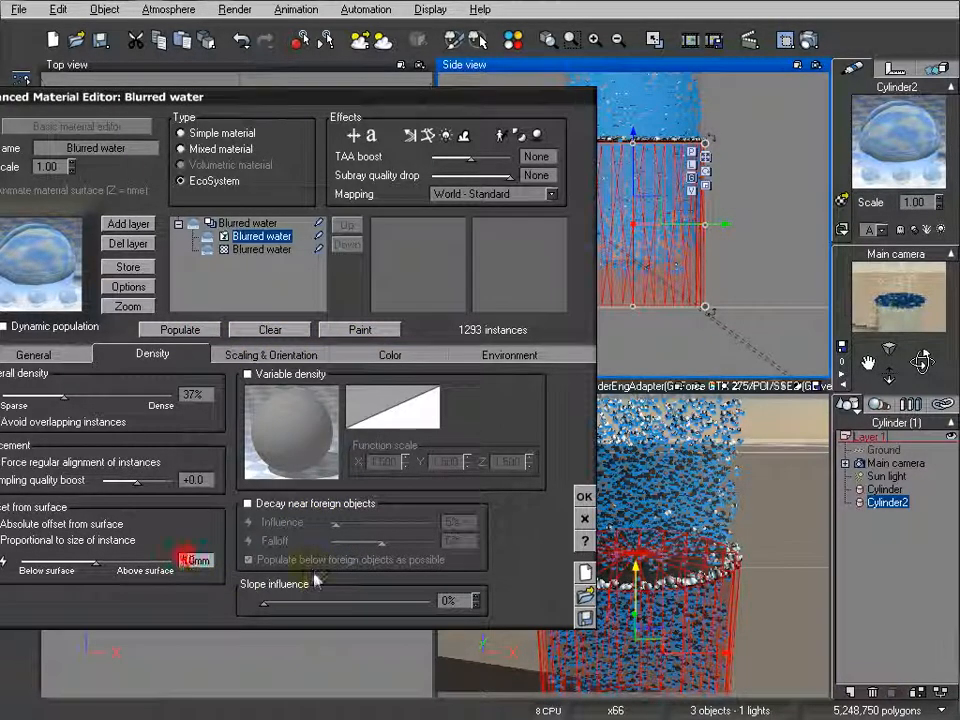
click(165, 322)
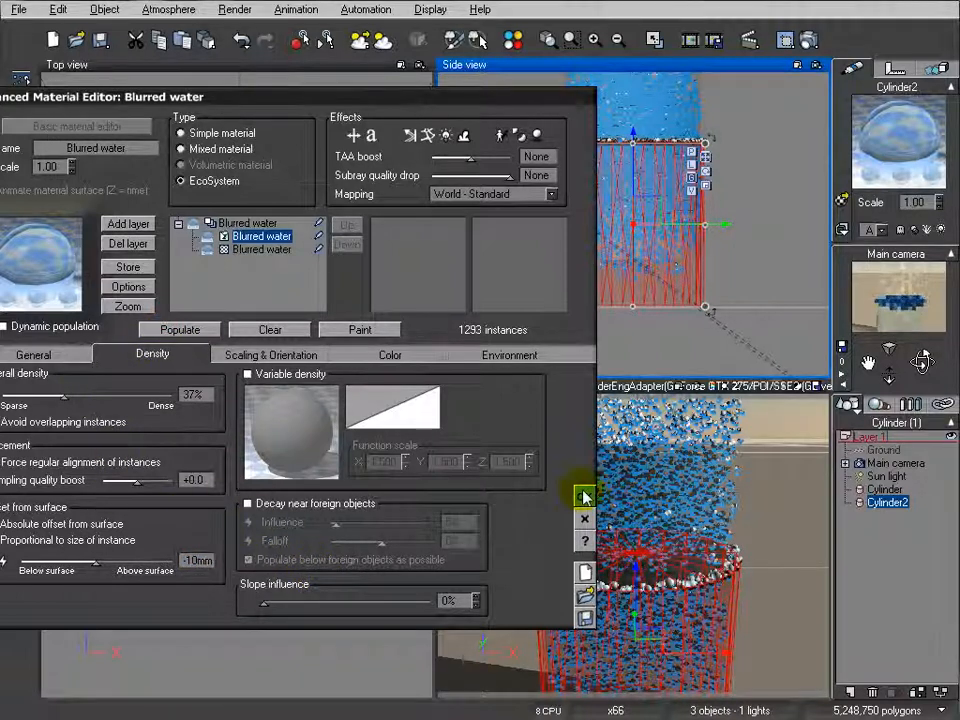
click(585, 496)
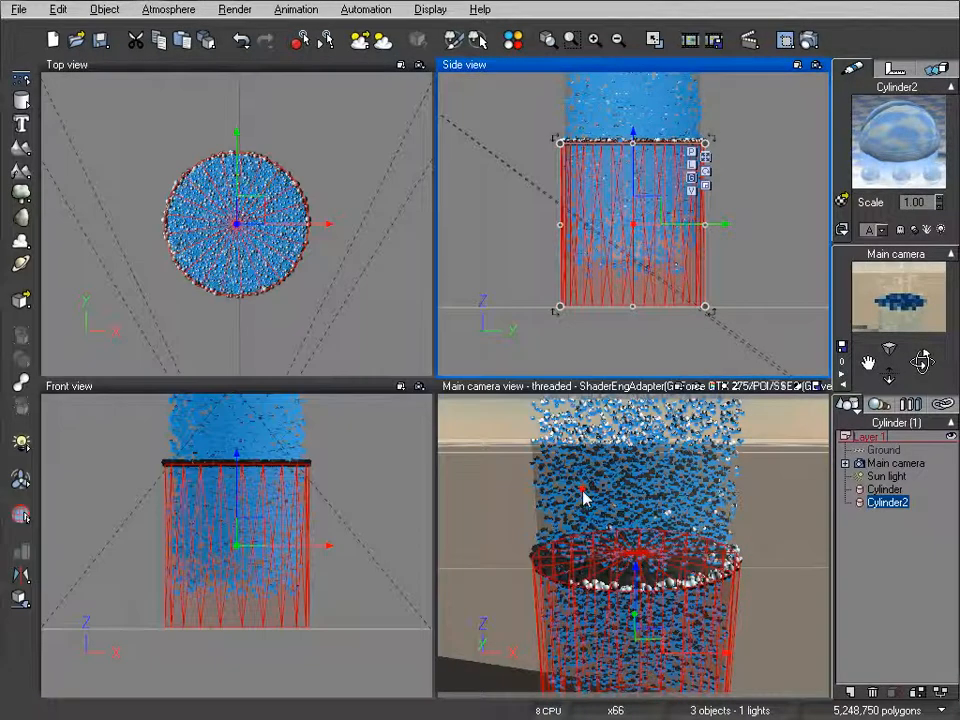
- Render the scene at Preview quality in 640x480, inspect the bubbles on Cylinder2's top and close the render
click(810, 40)
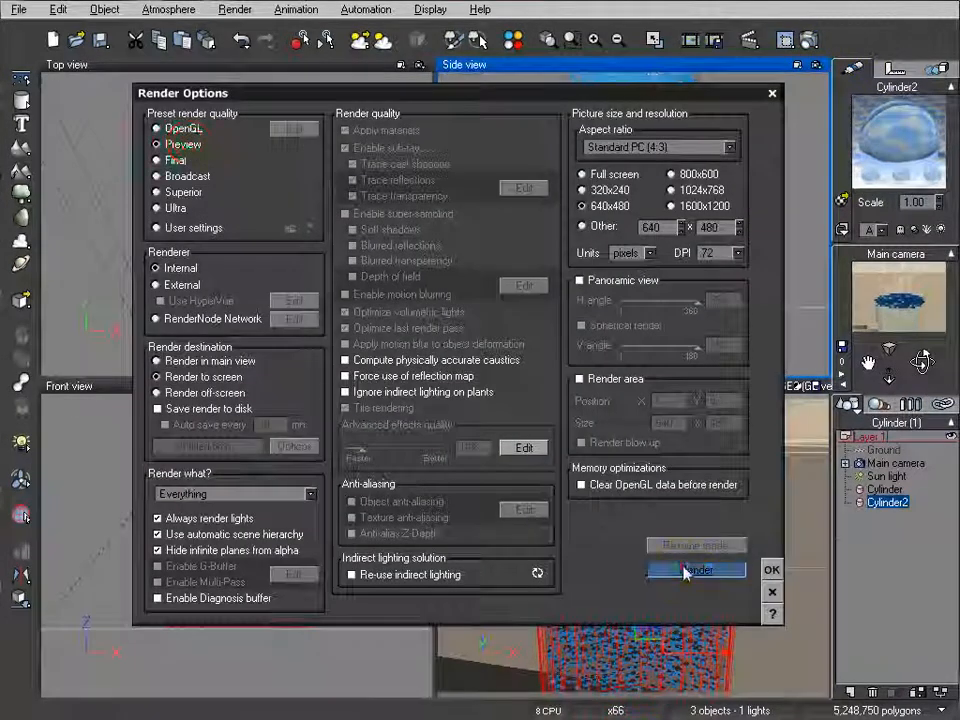
click(686, 570)
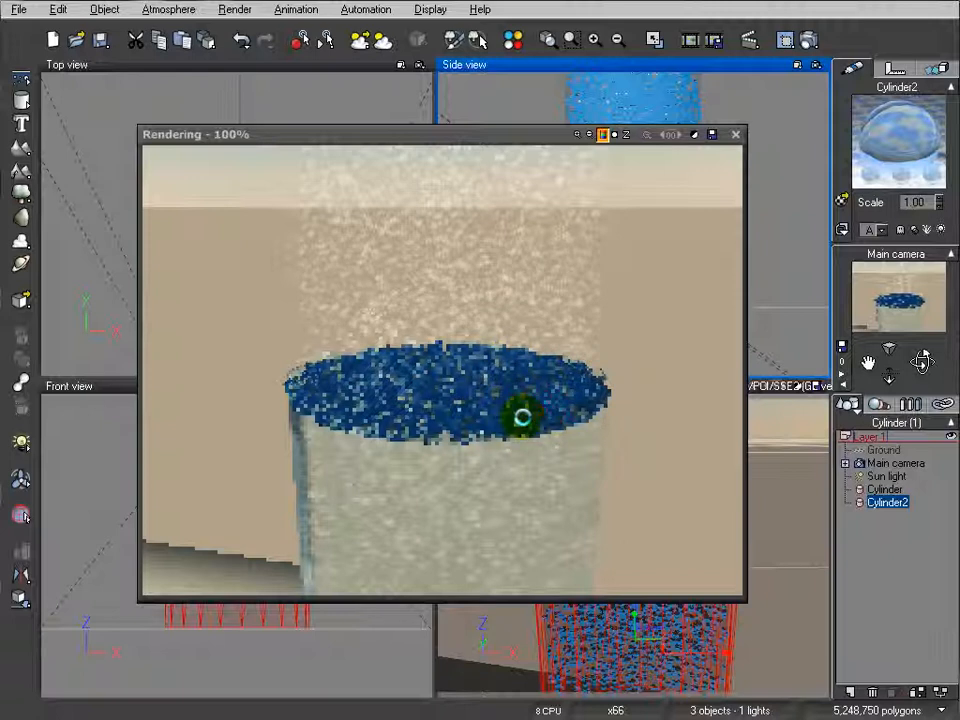
right_click(626, 283)
click(736, 135)
click(736, 135)
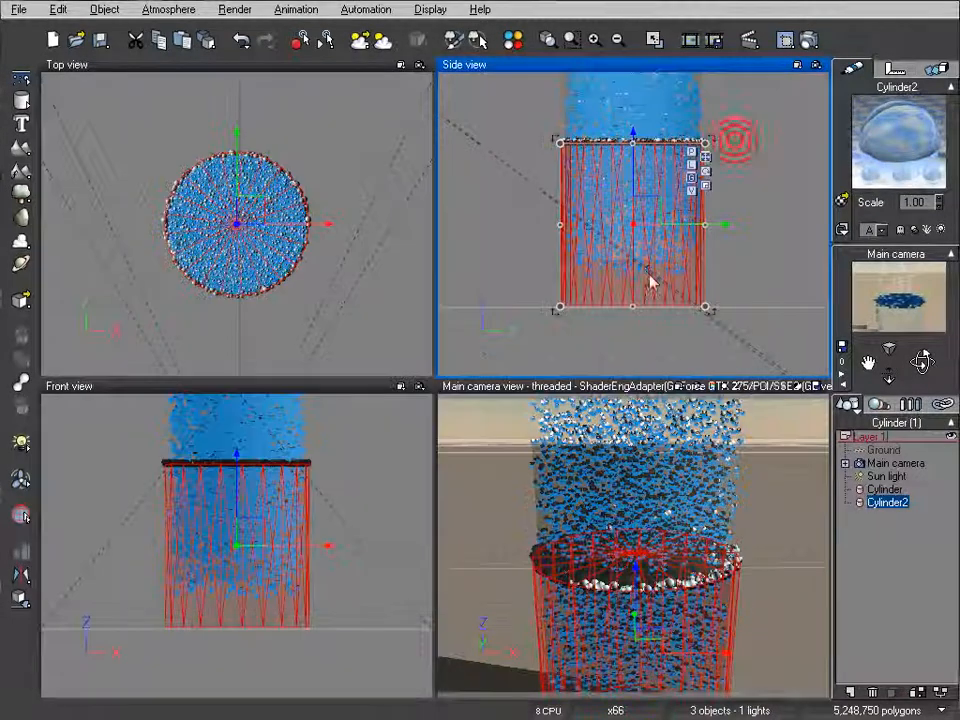
- Set the fading out of the Clear water EcoSystem material to 0% (fully clear) and accept it
click(878, 403)
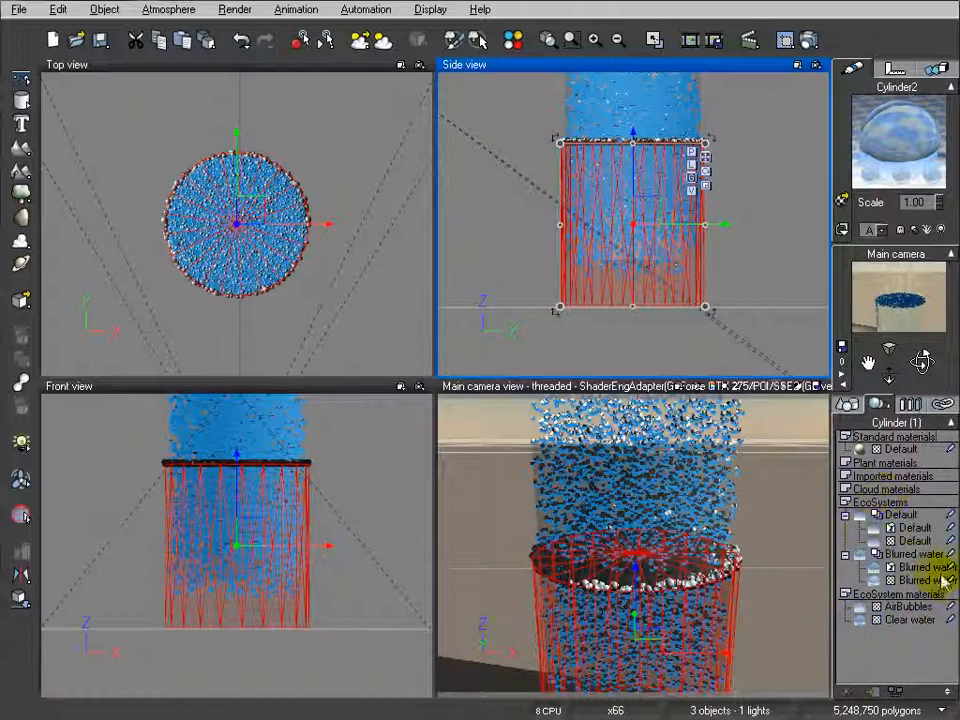
click(860, 622)
double_click(862, 622)
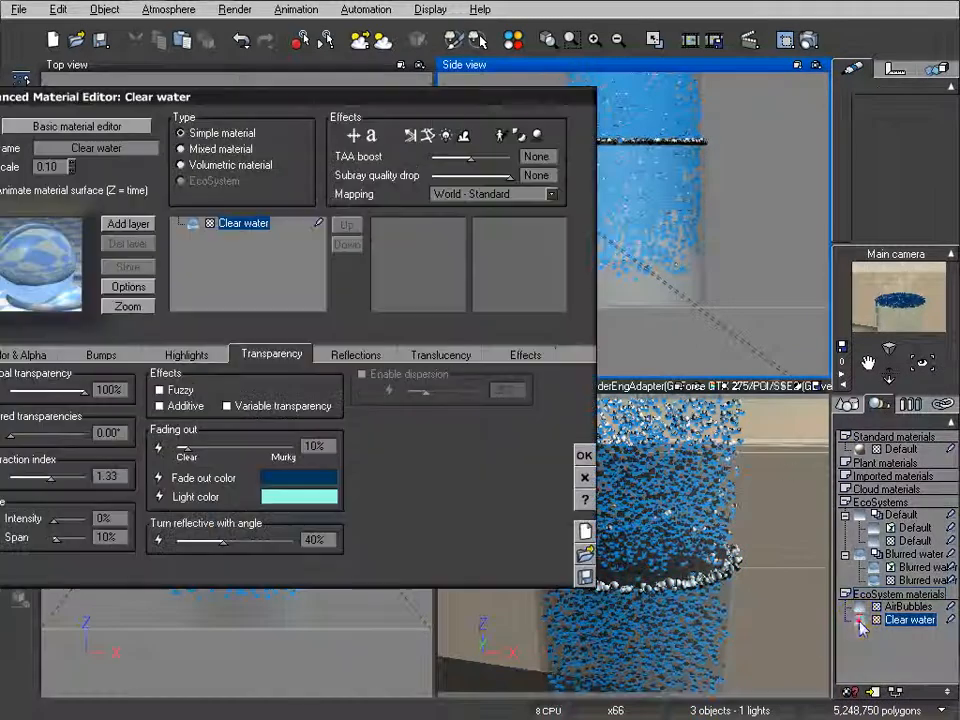
drag(225, 97, 350, 113)
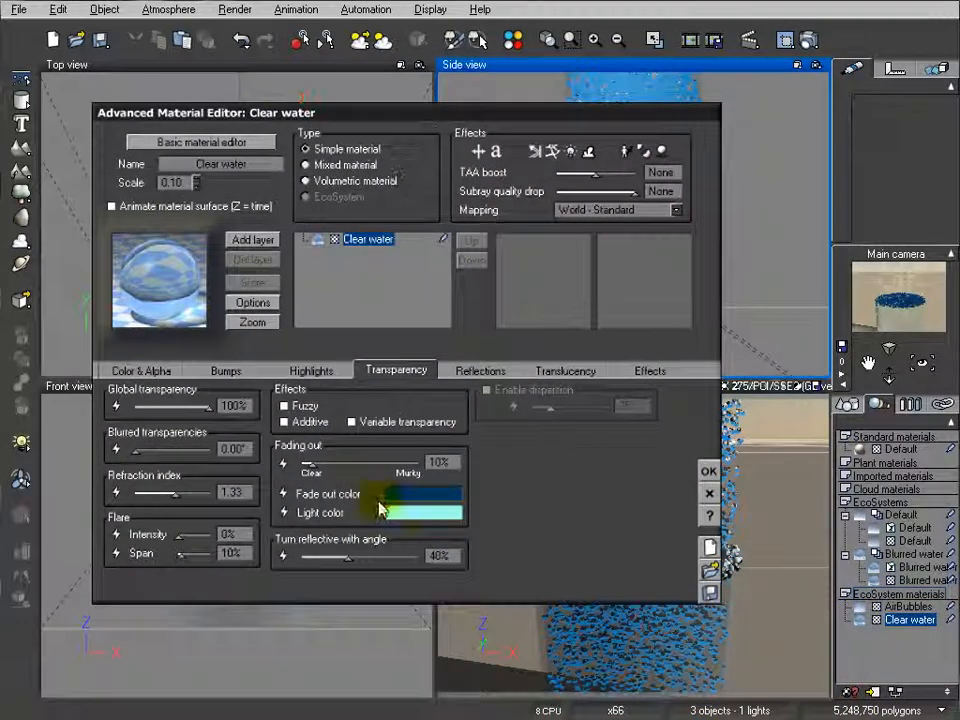
click(363, 463)
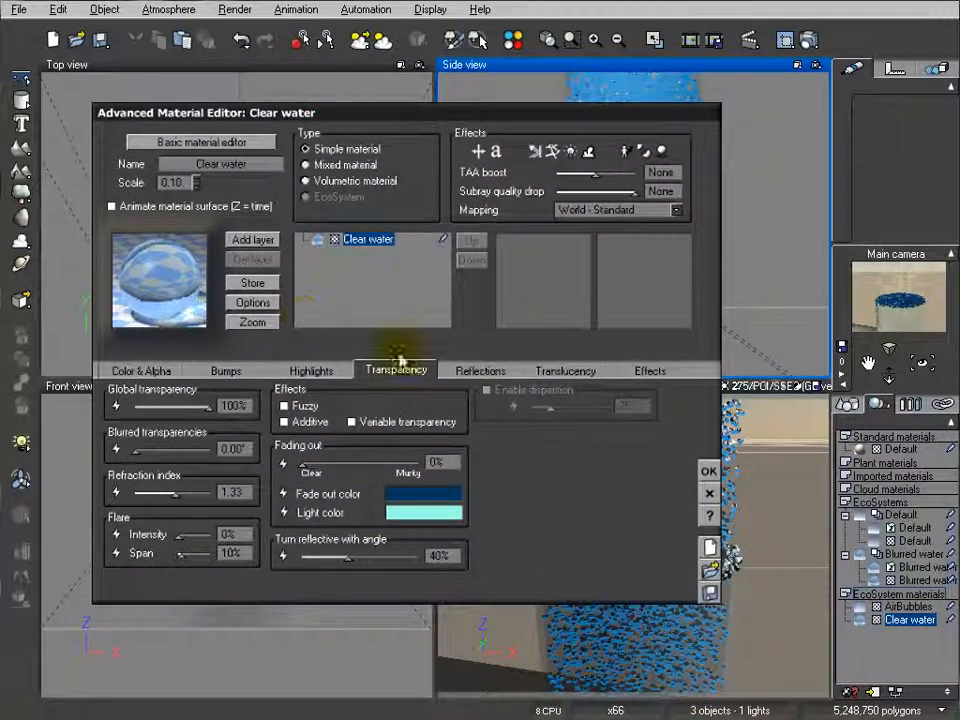
click(713, 474)
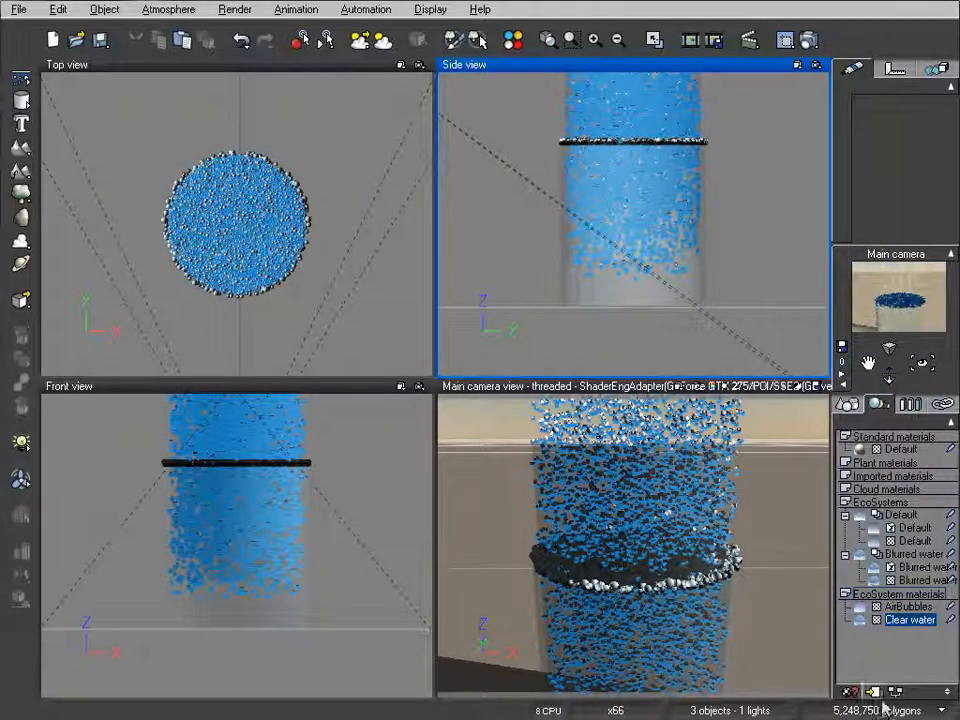
- Set Clear water's turn reflective with angle to 19% and its overall color to near-white (RGB 246, 253, 254)
double_click(866, 620)
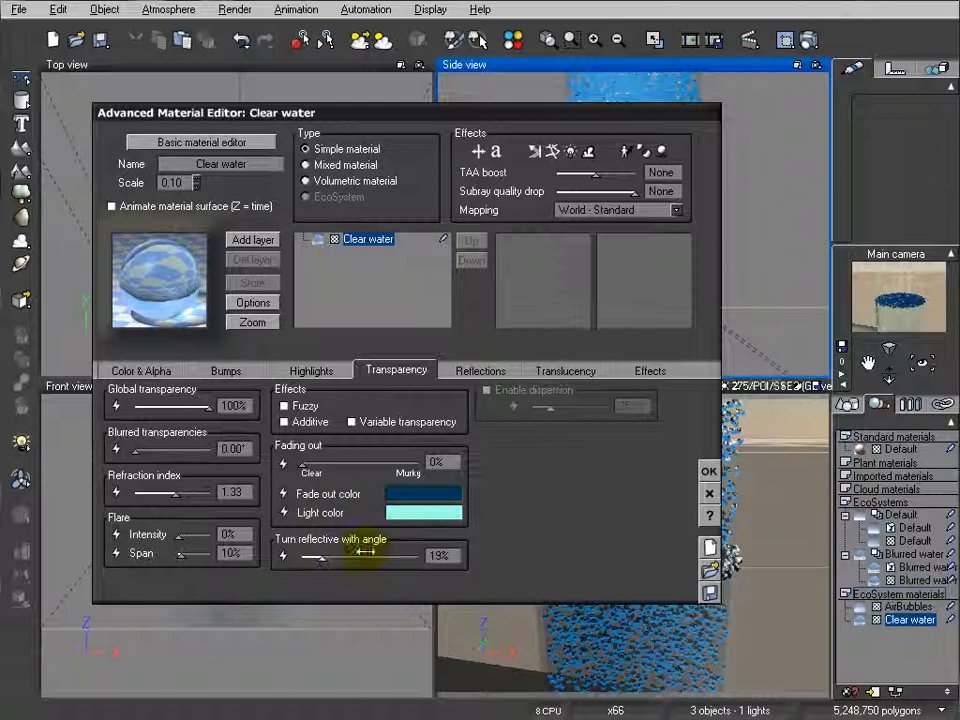
click(142, 370)
right_click(487, 415)
click(507, 419)
click(648, 219)
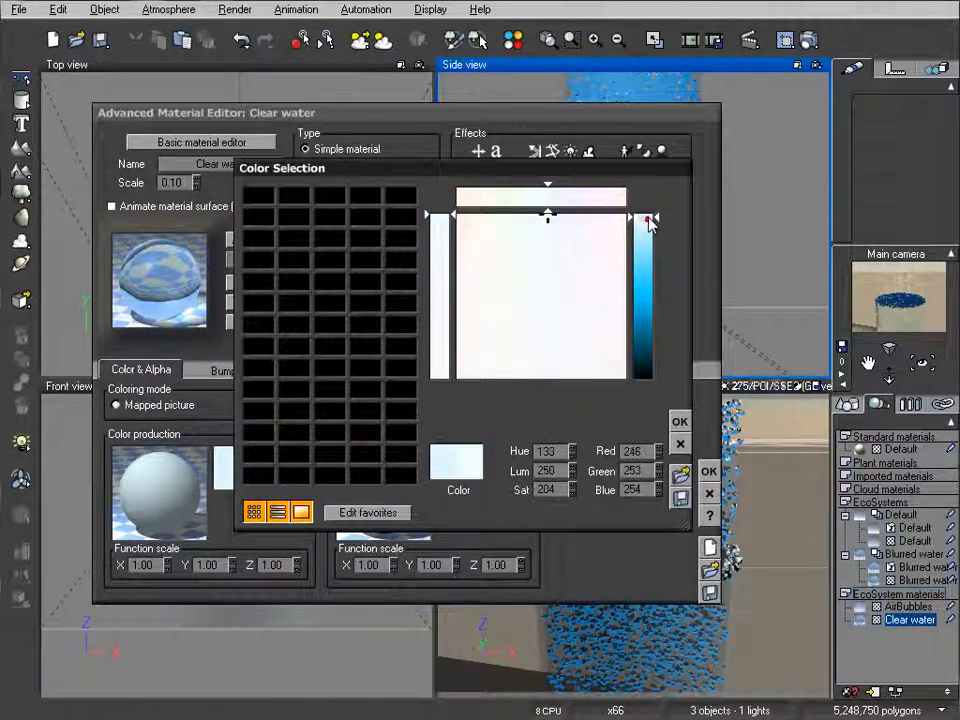
click(679, 421)
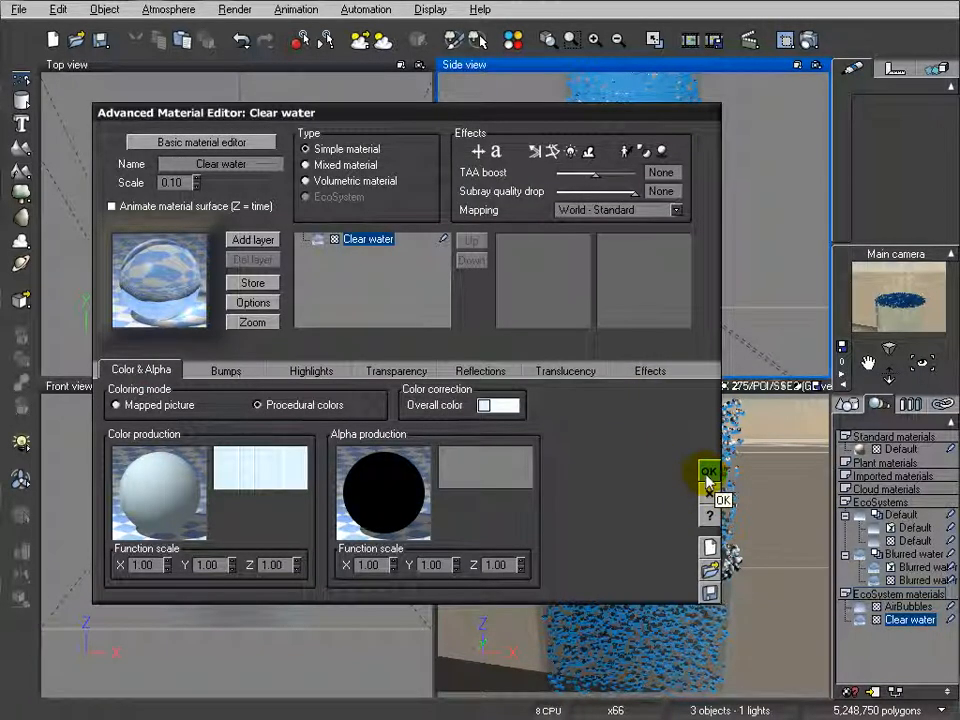
click(707, 474)
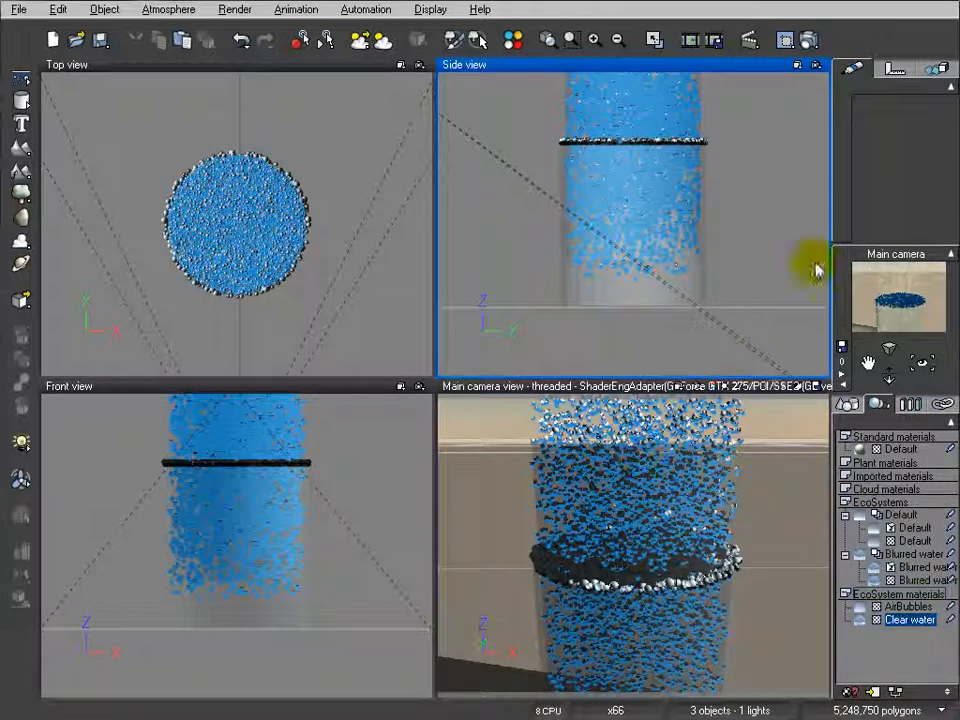
- Change the Clear water material's overall color to dark red and accept the material
double_click(905, 619)
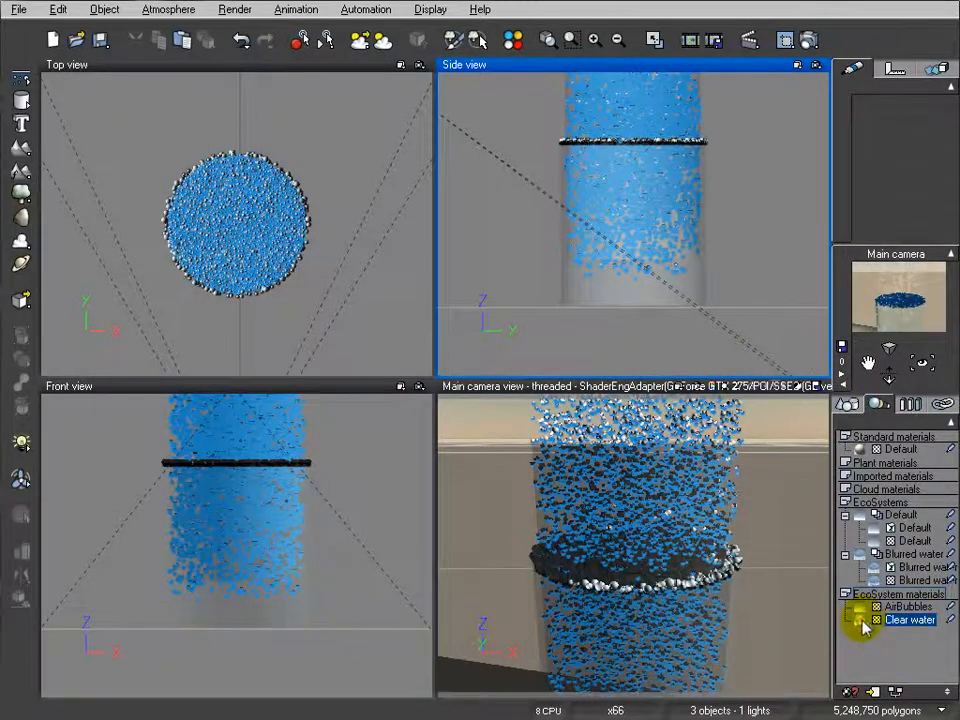
right_click(498, 405)
click(522, 414)
drag(478, 290, 456, 243)
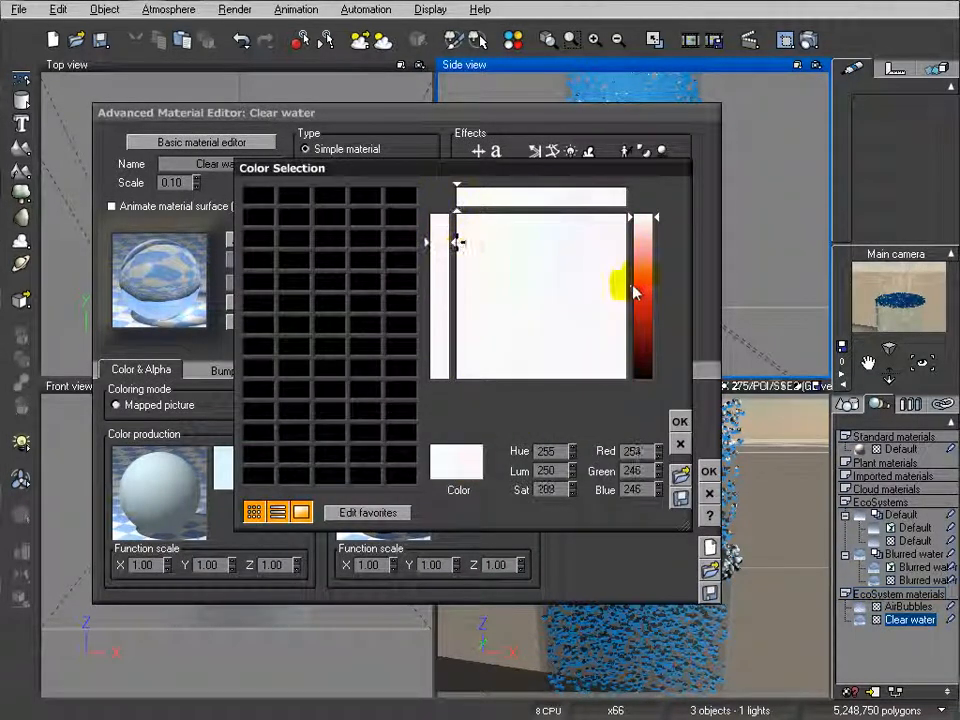
drag(632, 290, 632, 327)
click(680, 422)
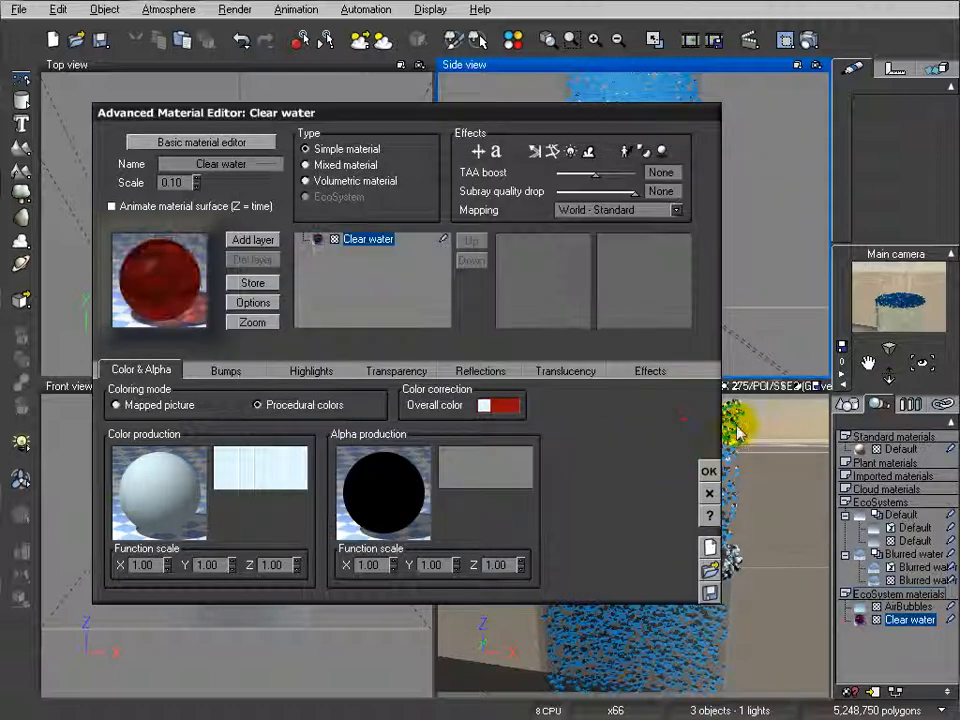
click(708, 470)
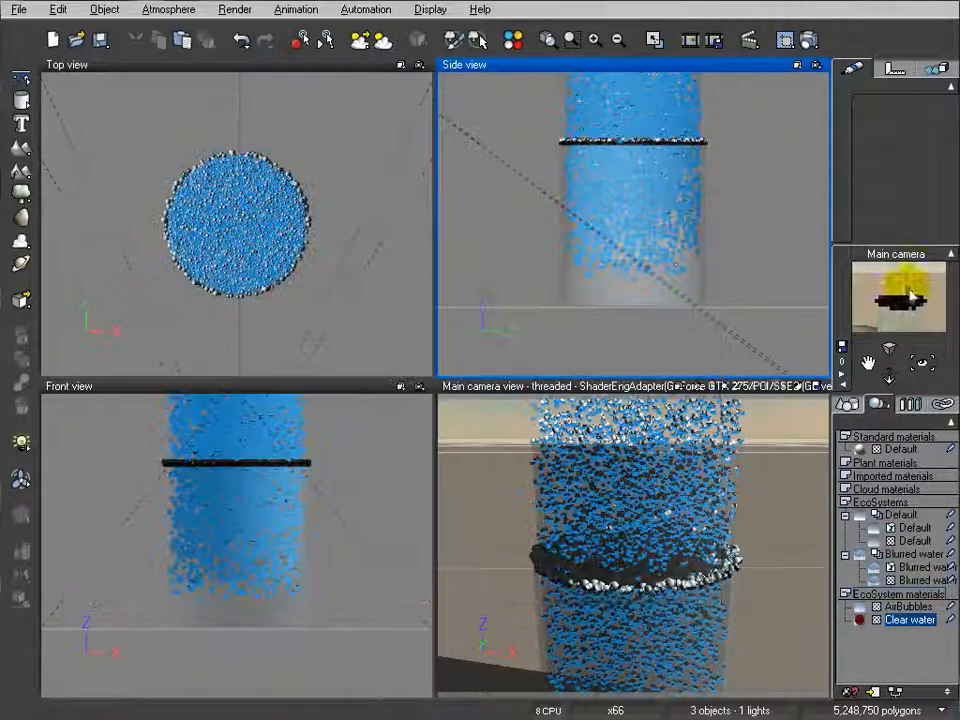
- Remove WaterBubble from the EcoSystem population of Cylinder2's Blurred water material, accept it and run a short test render
click(603, 168)
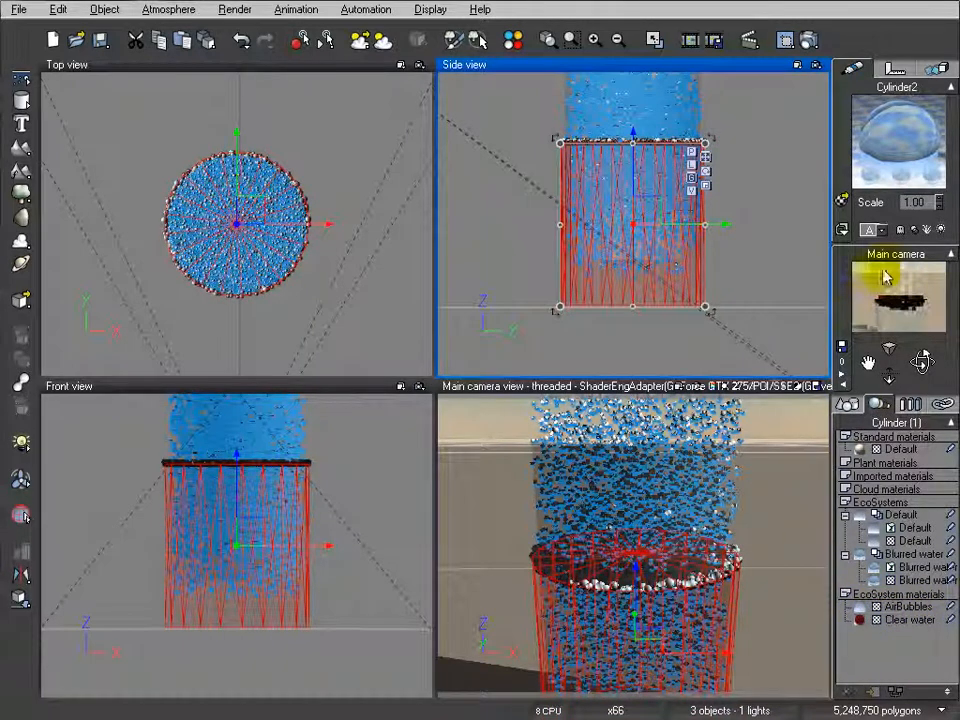
click(848, 405)
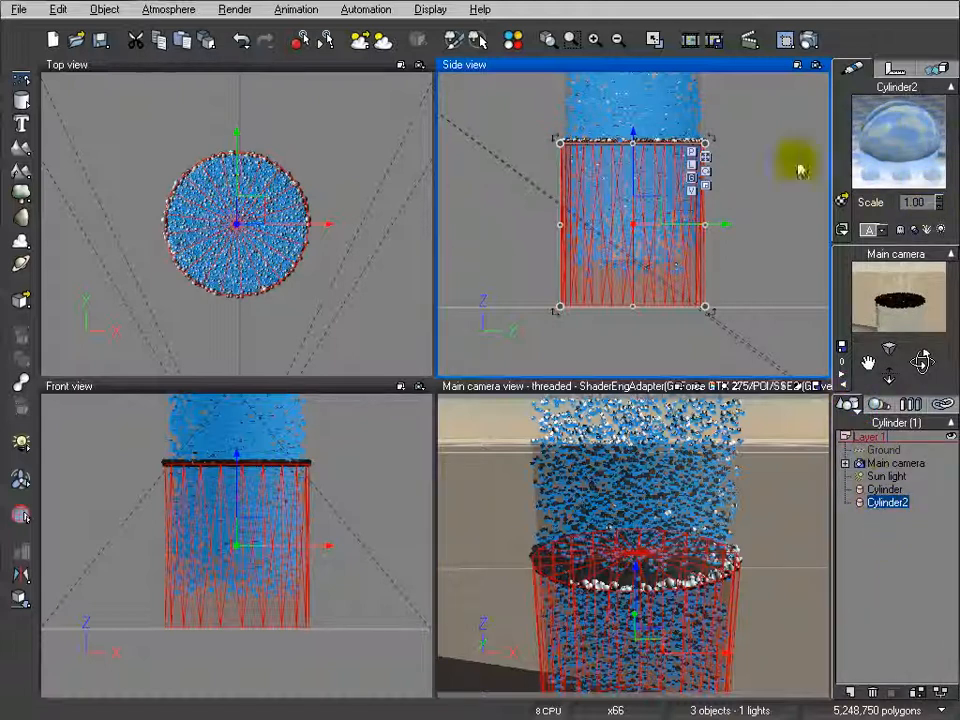
double_click(890, 135)
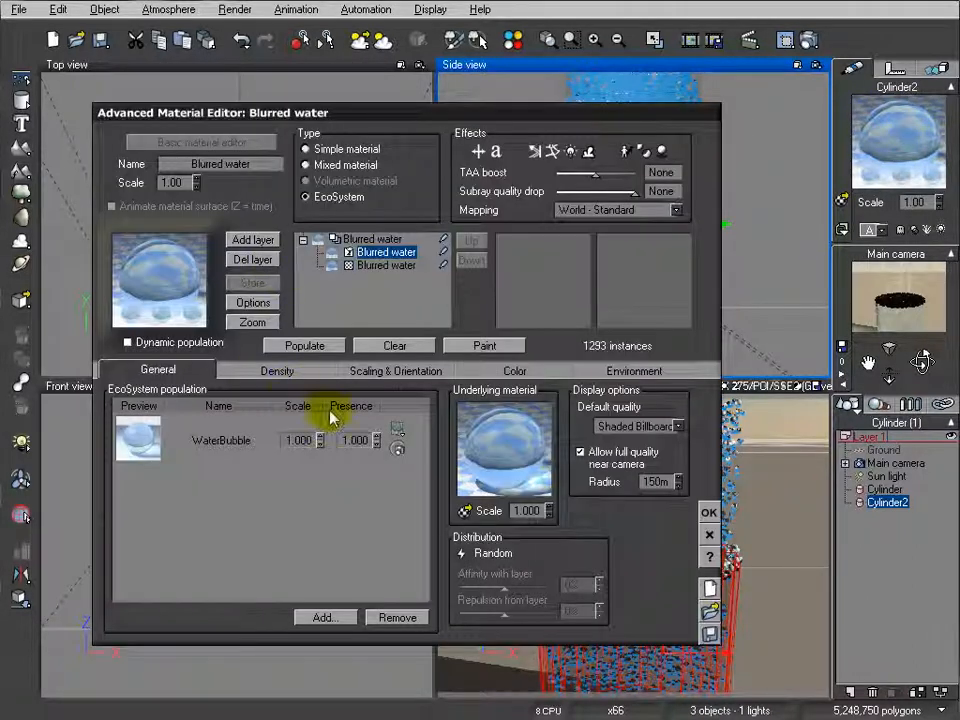
click(221, 440)
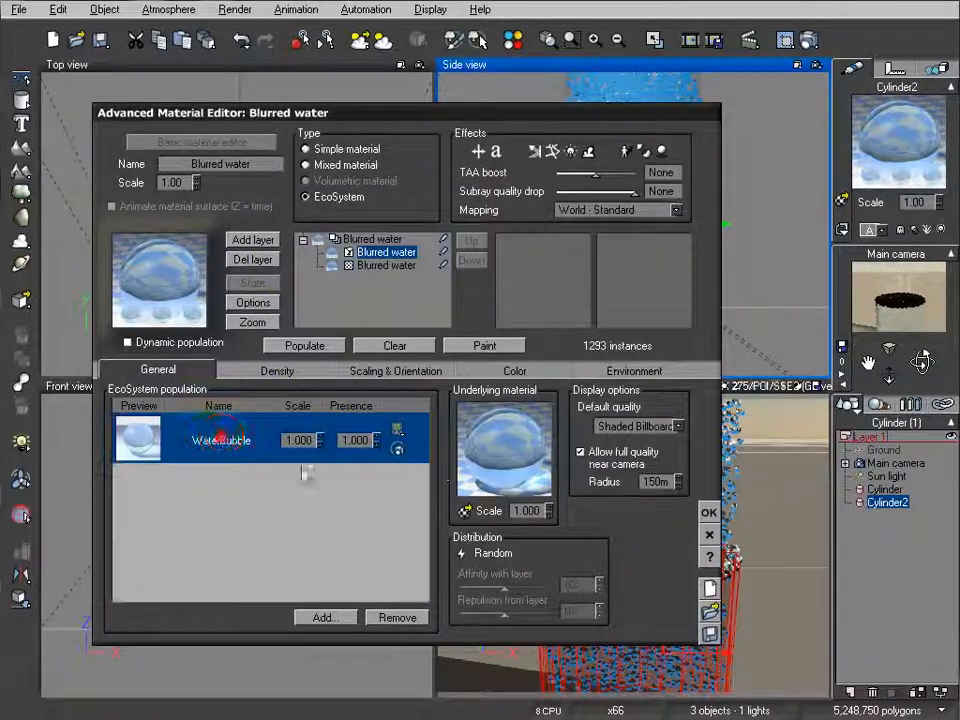
click(395, 618)
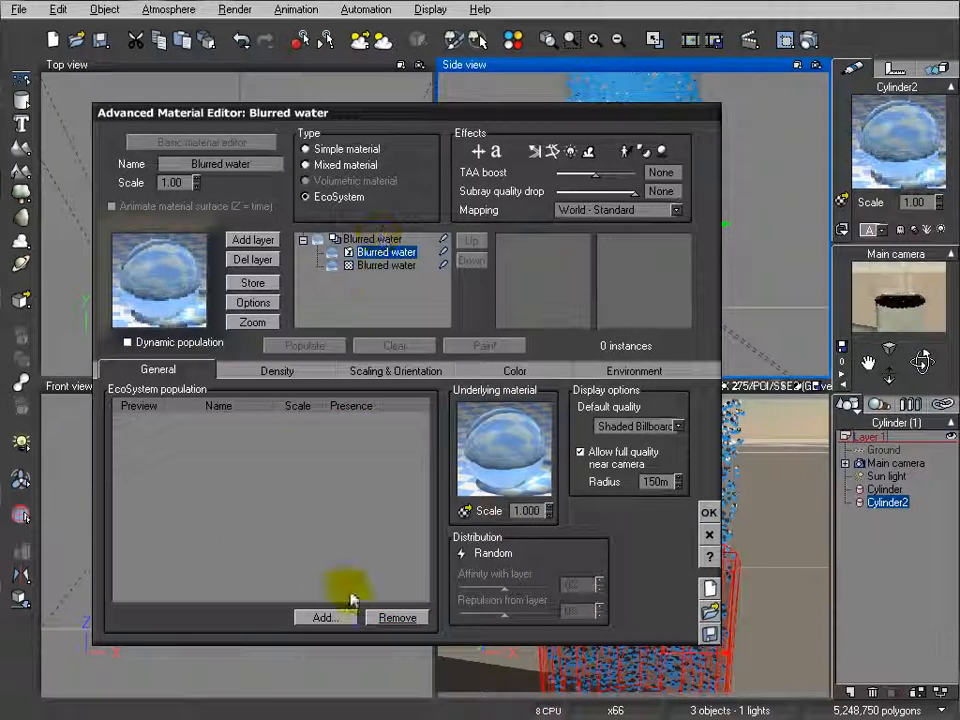
click(330, 618)
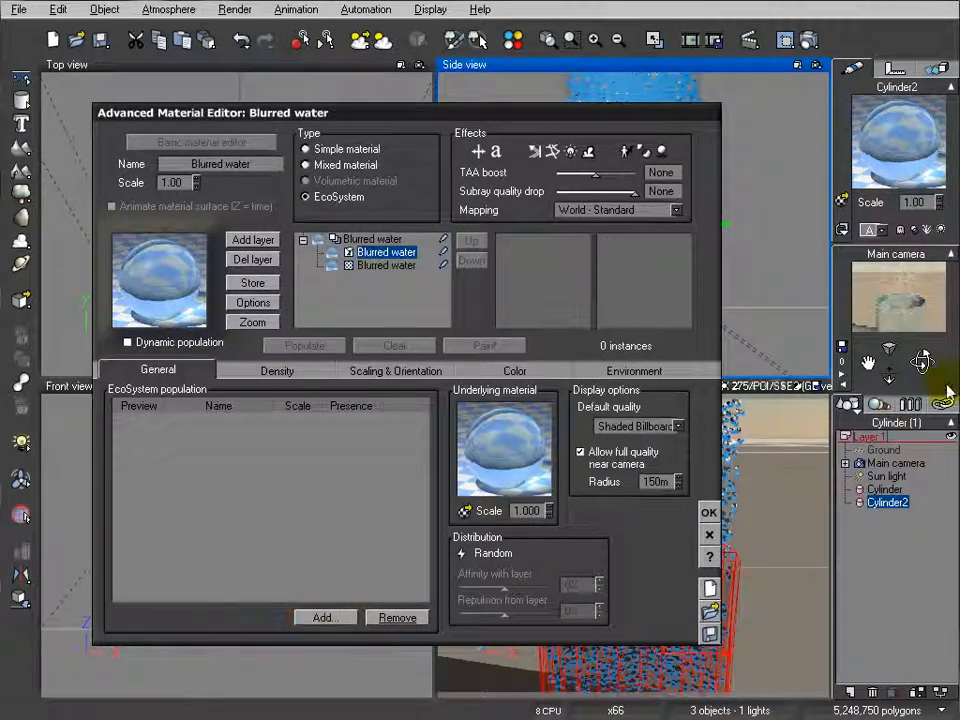
click(708, 512)
click(808, 42)
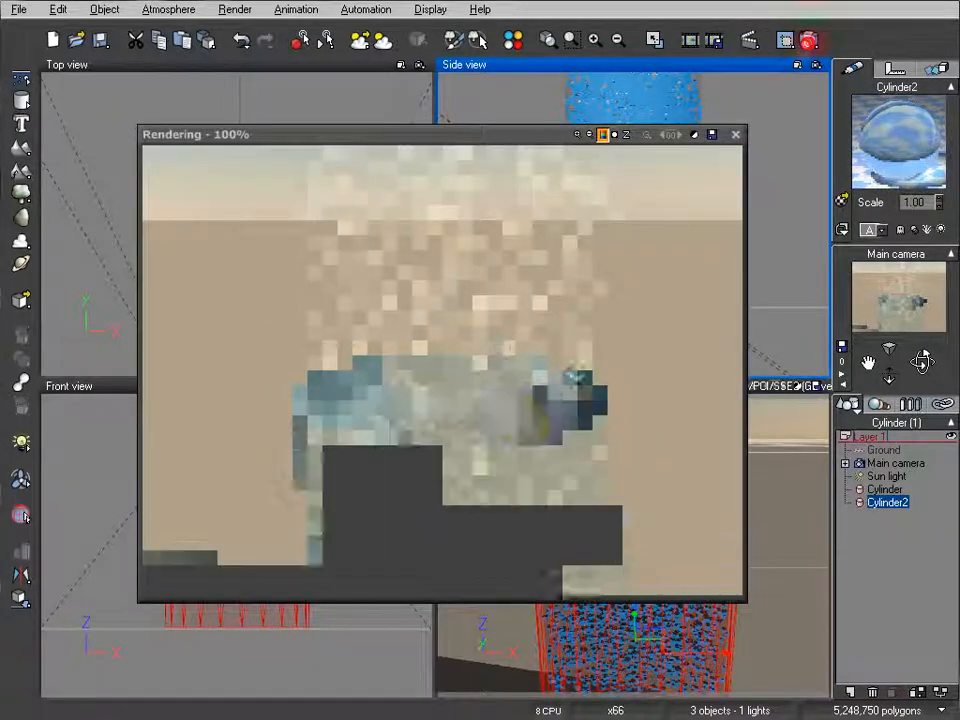
click(516, 422)
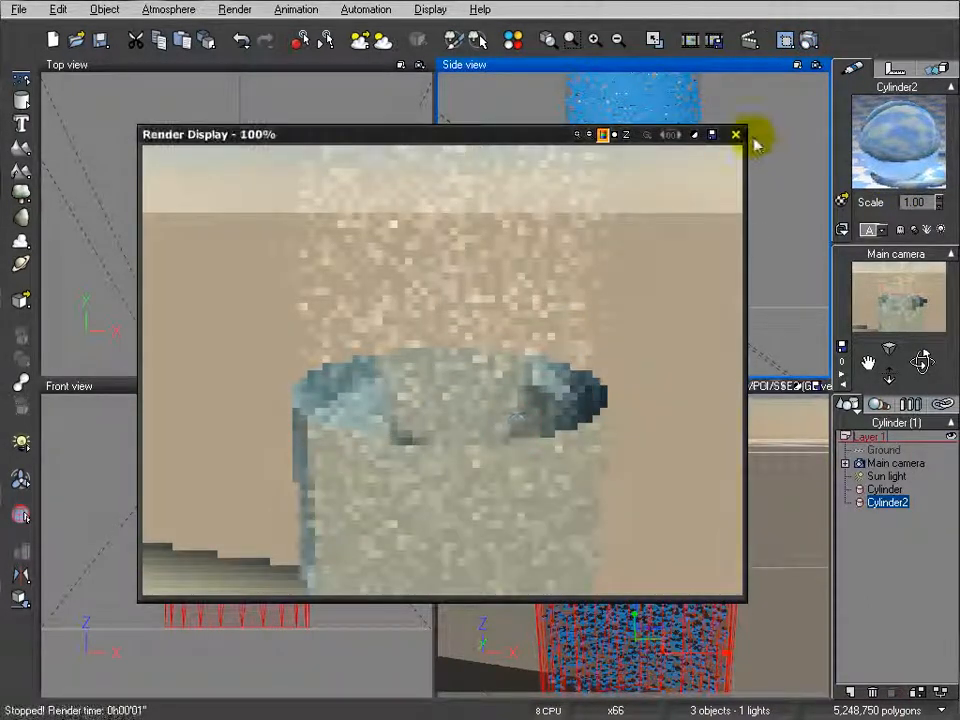
- Add WaterBubble.vob to the EcoSystem population of Cylinder2's Blurred water material and populate it
click(735, 135)
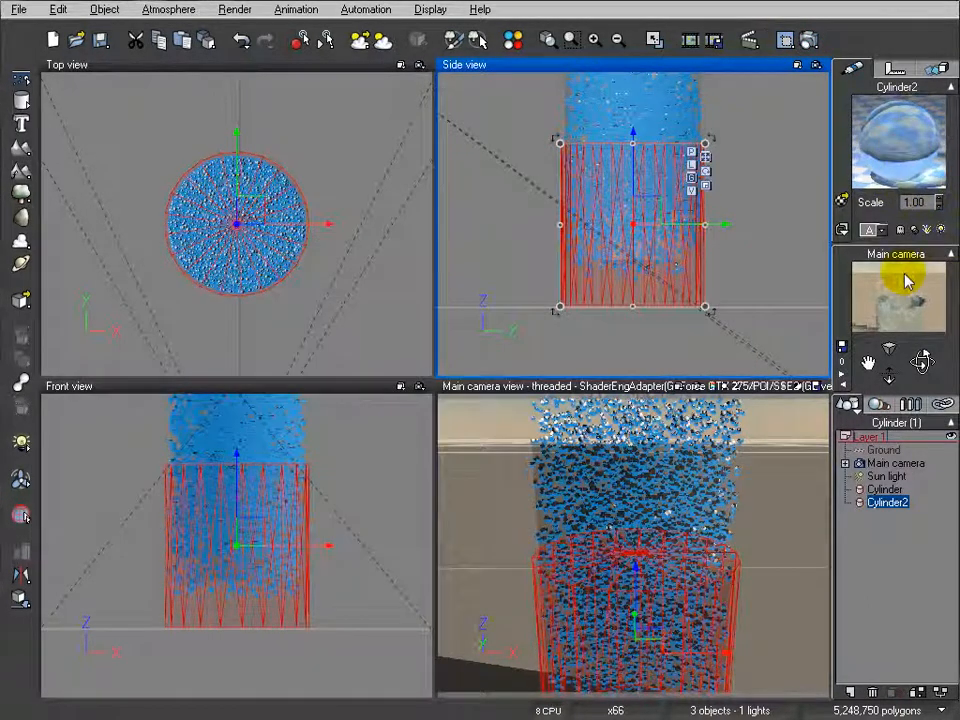
double_click(908, 118)
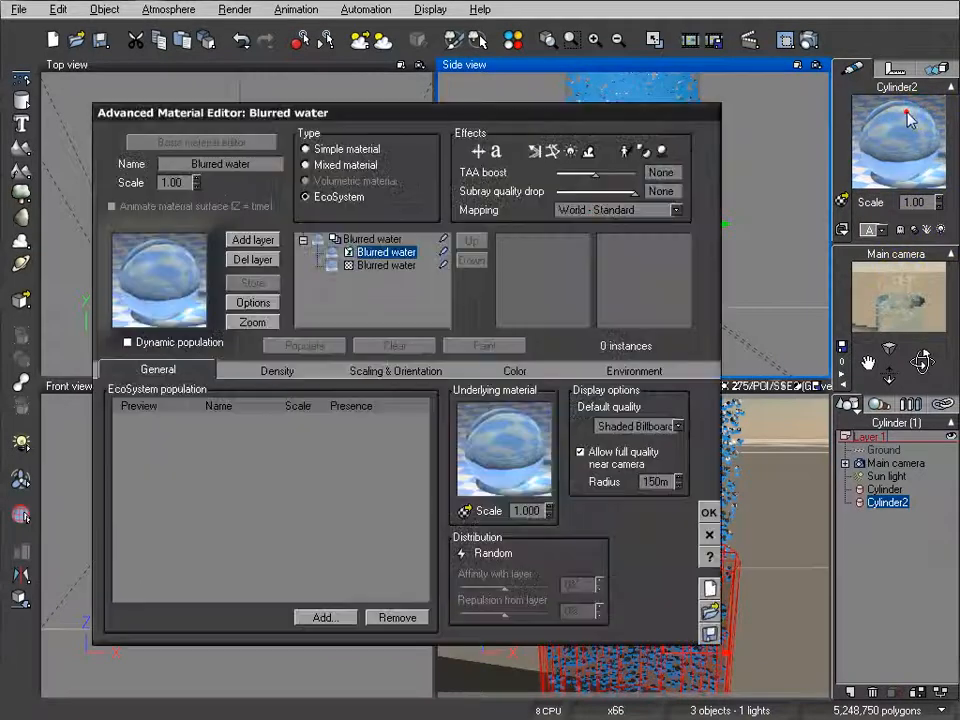
click(321, 617)
click(373, 660)
click(82, 624)
click(289, 115)
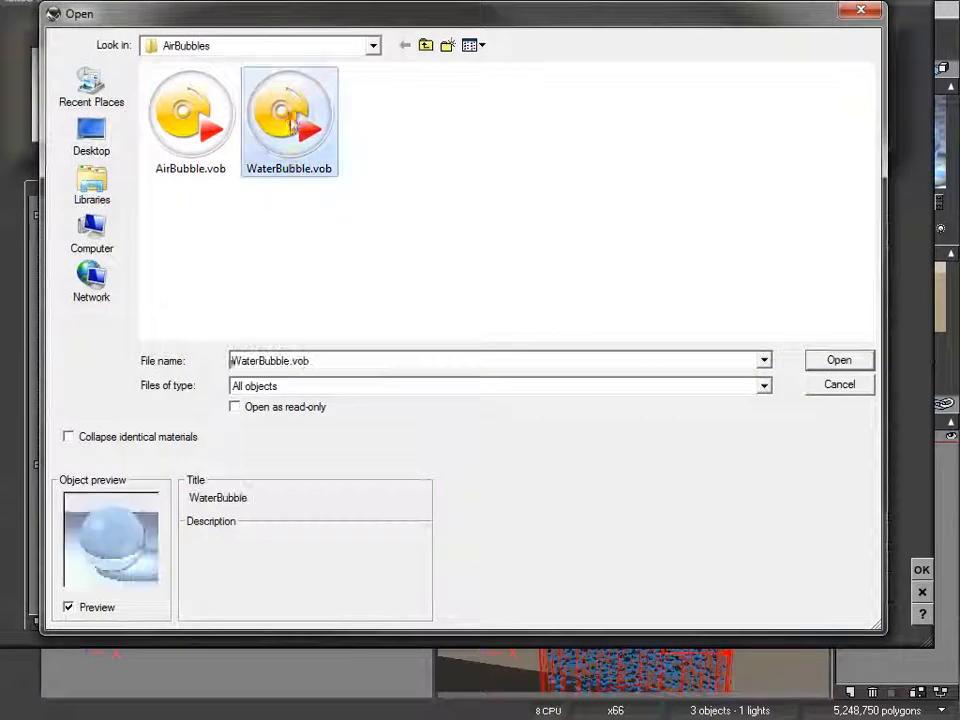
click(848, 366)
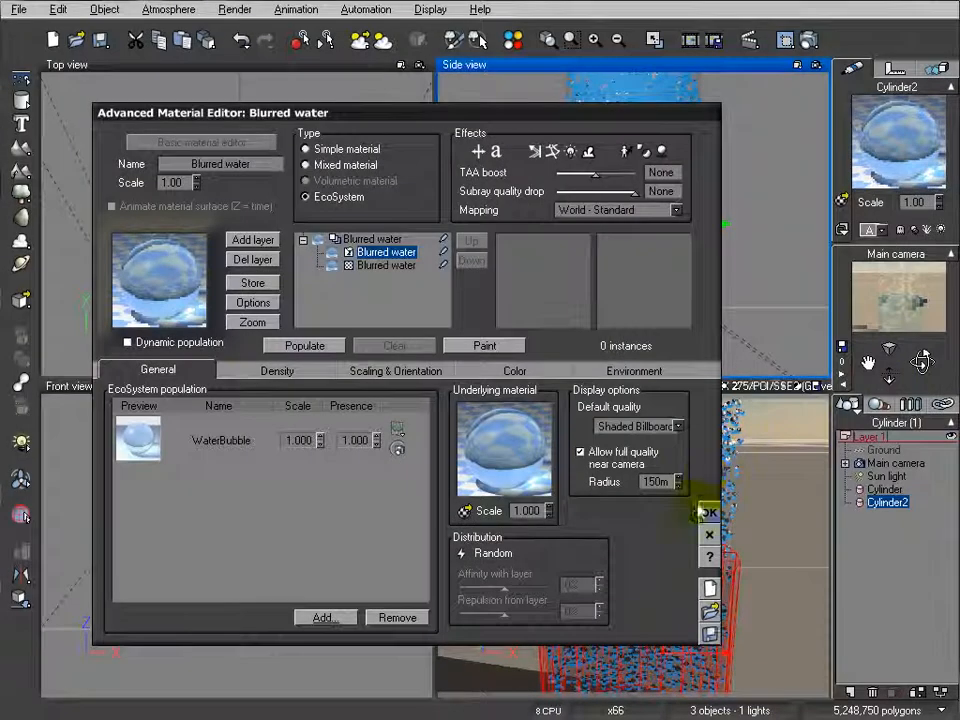
click(288, 347)
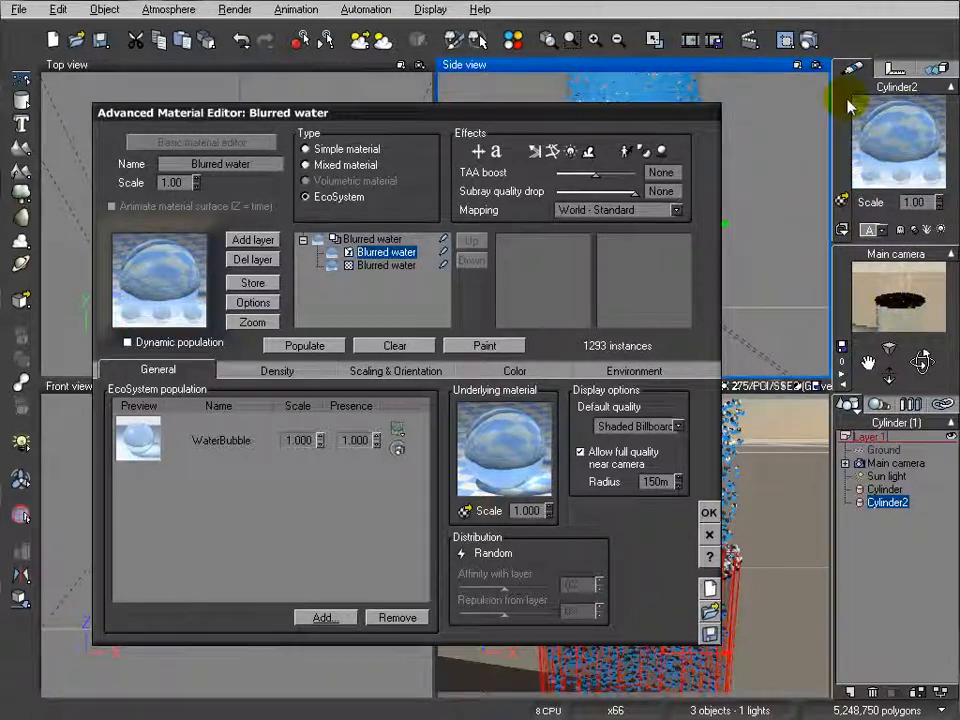
- Run a short test render of the bubble layer on the water surface and close it
click(808, 40)
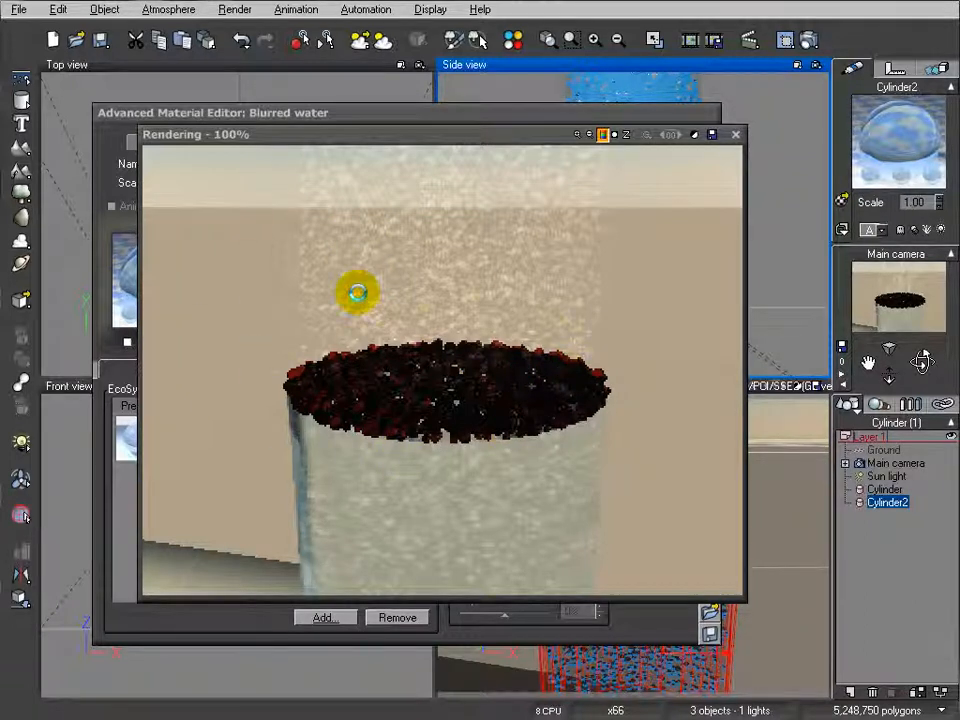
click(708, 205)
click(736, 135)
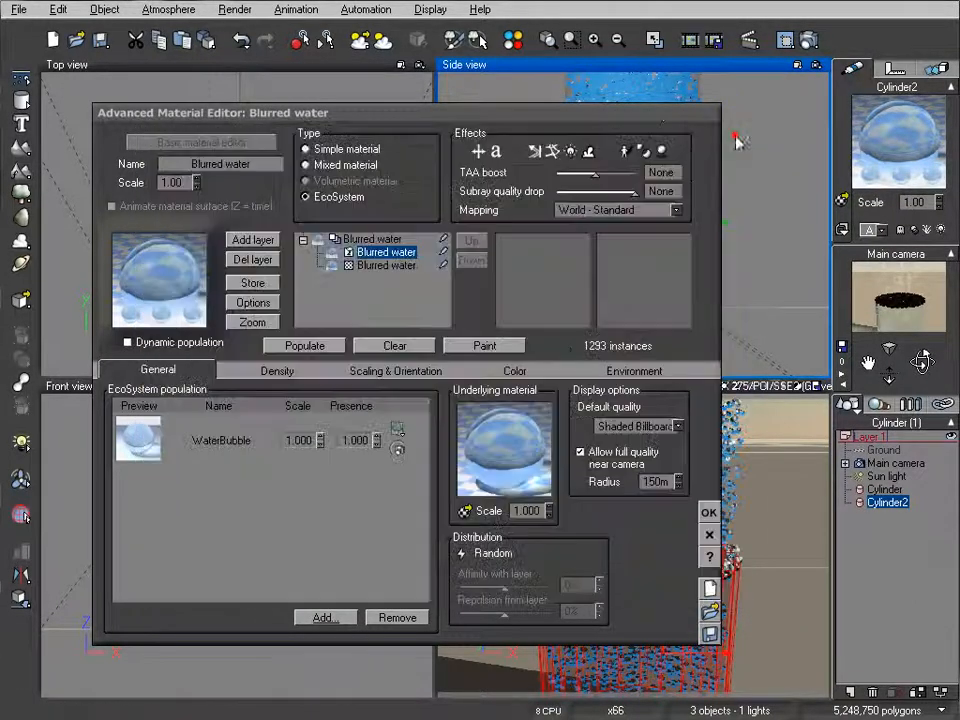
- Accept the Blurred water material and purge the program's memory
click(877, 404)
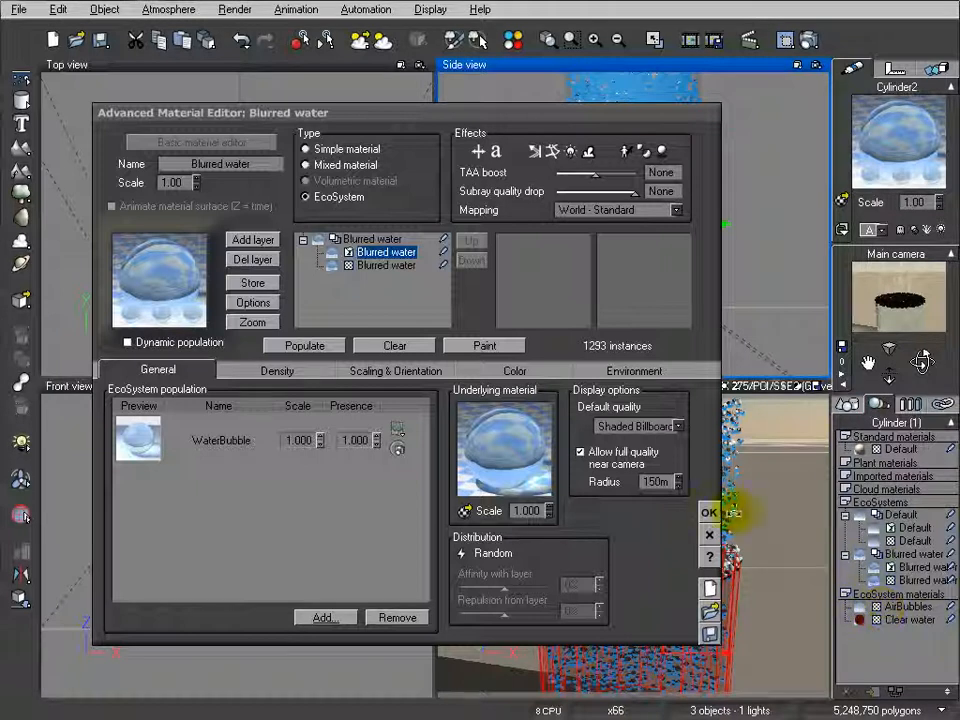
click(709, 514)
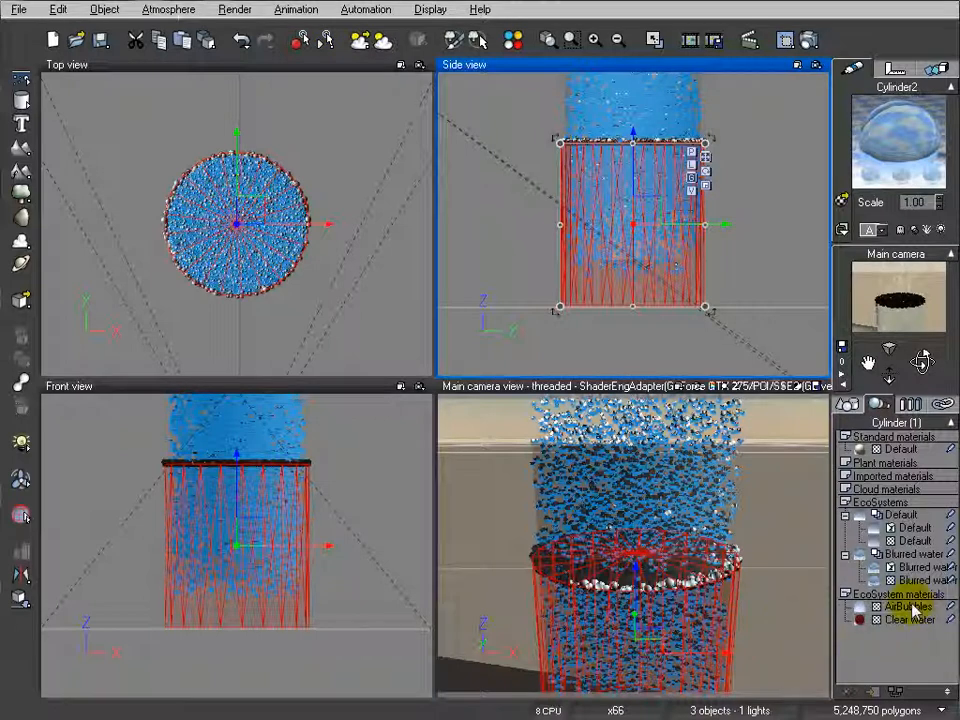
click(846, 403)
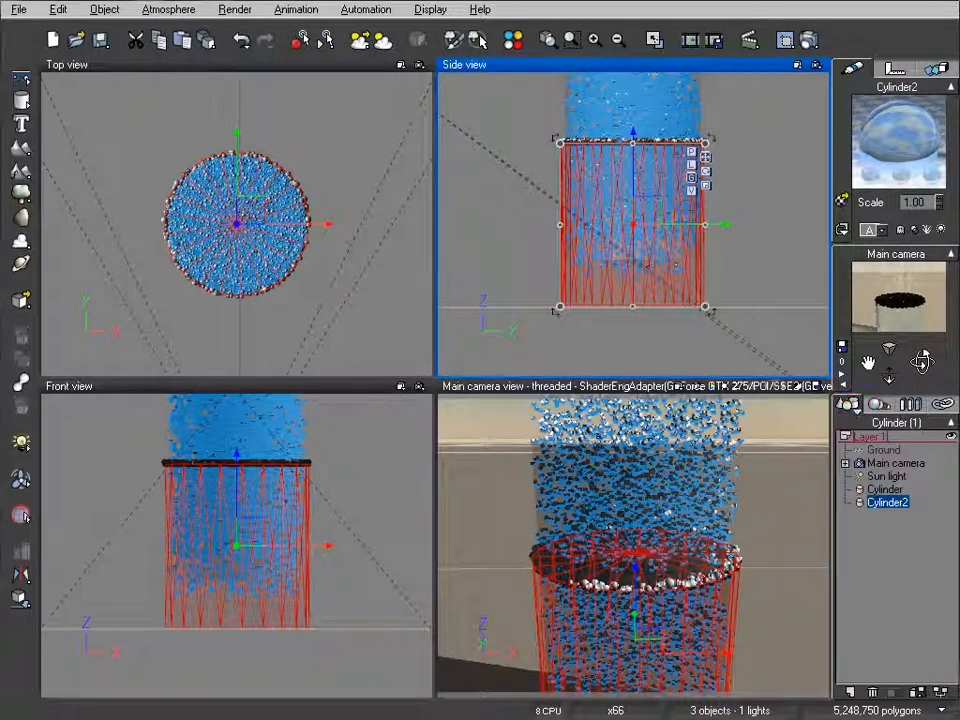
click(18, 9)
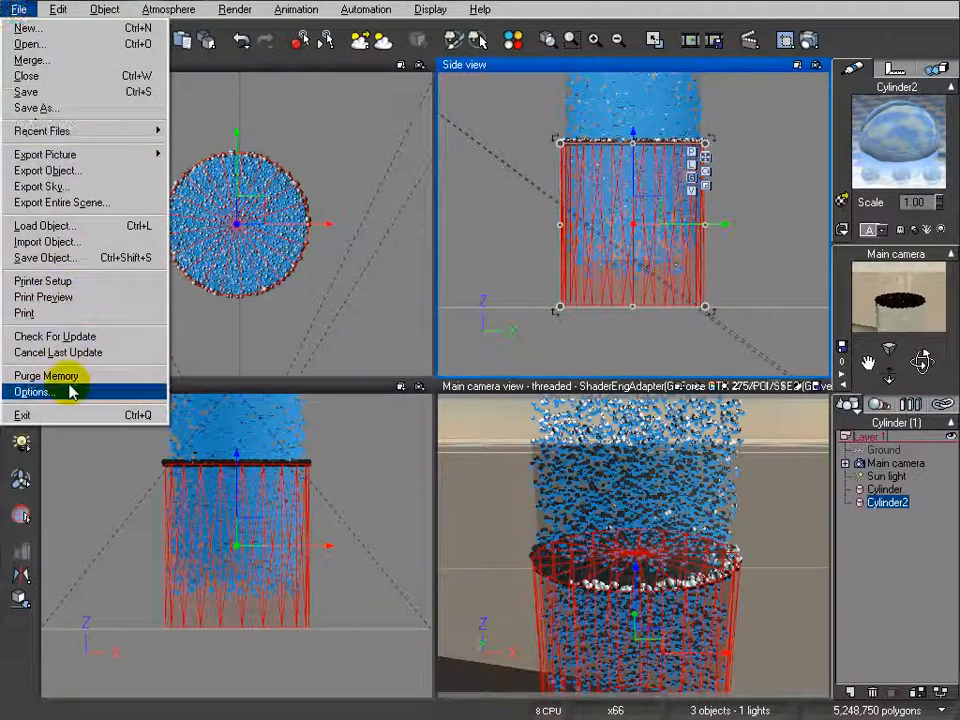
click(70, 377)
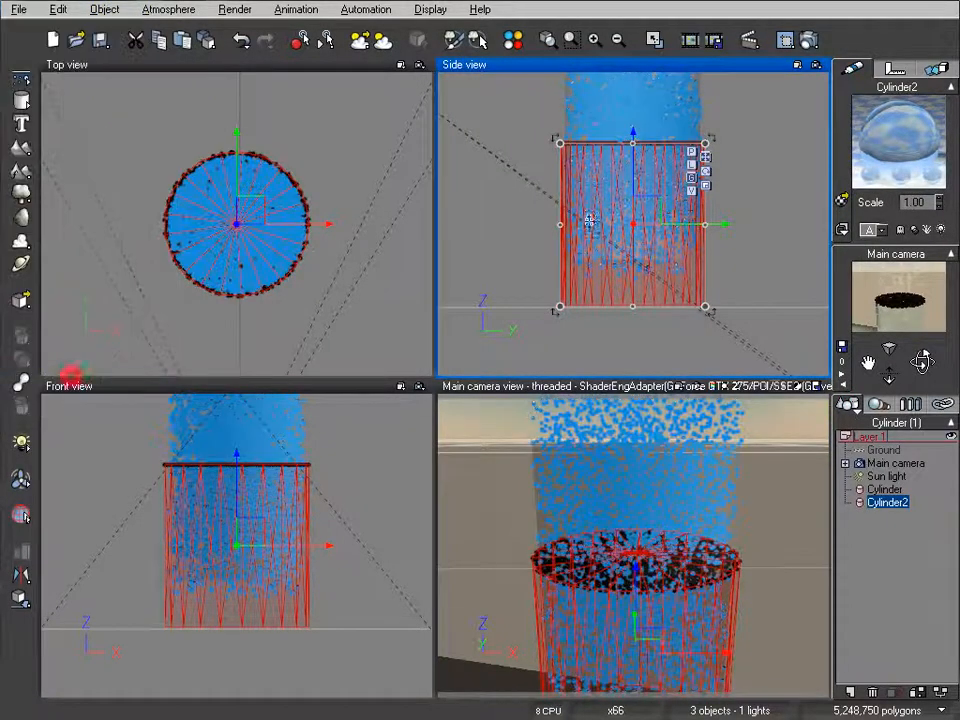
click(886, 403)
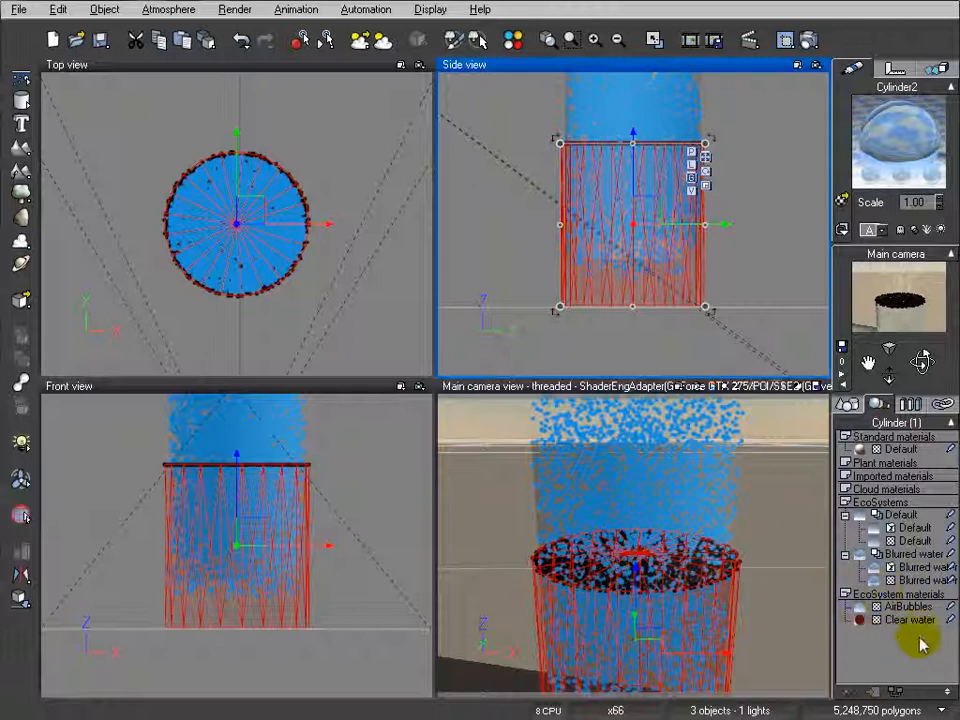
- Add a new cylinder behind the water-filled one, offset to its side, and reduce its size and height
right_drag(327, 218, 334, 242)
click(22, 100)
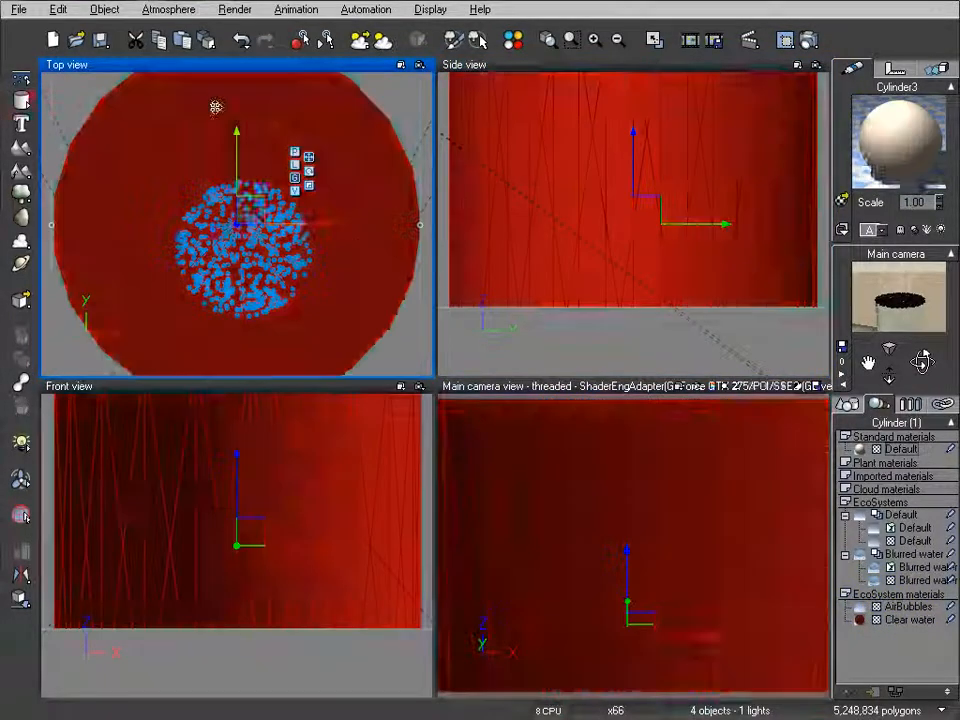
drag(252, 212, 398, 72)
scroll(350, 210, down, 8)
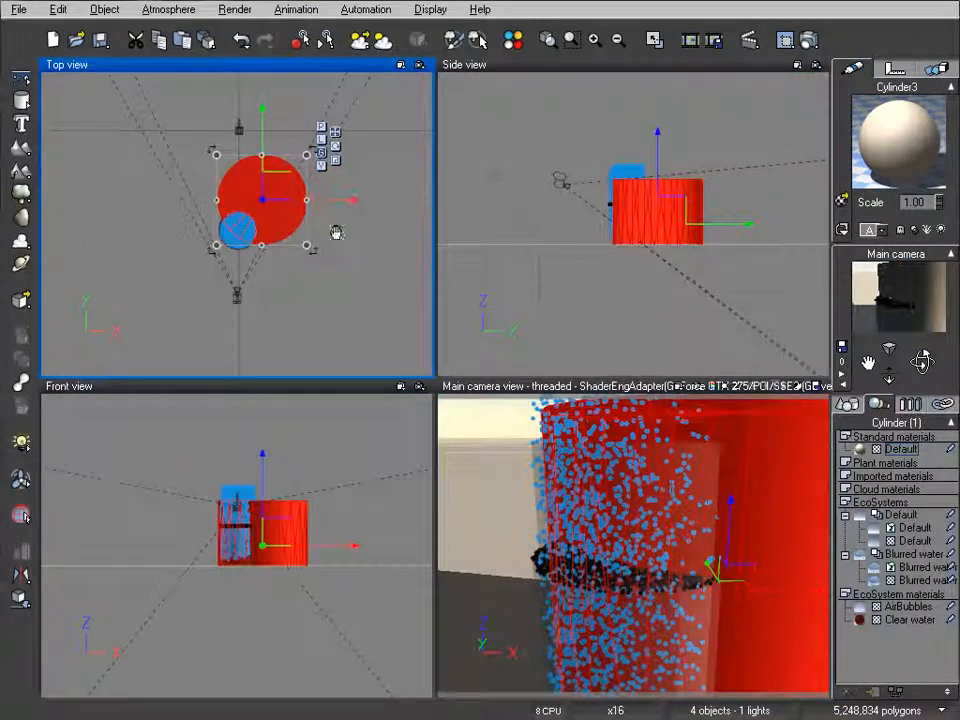
drag(220, 217, 284, 217)
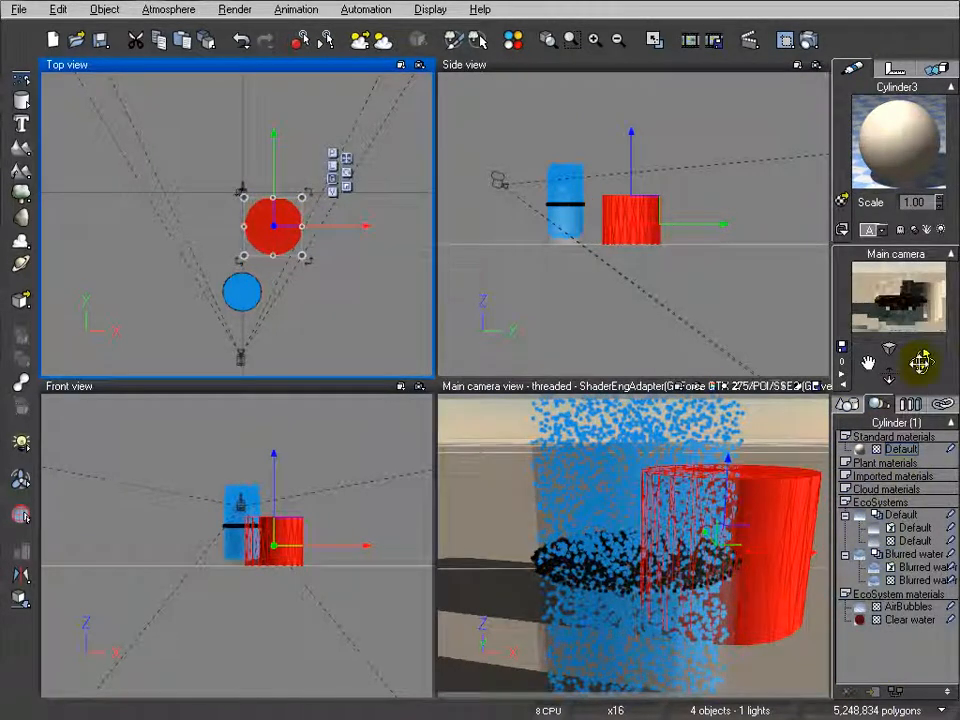
click(630, 215)
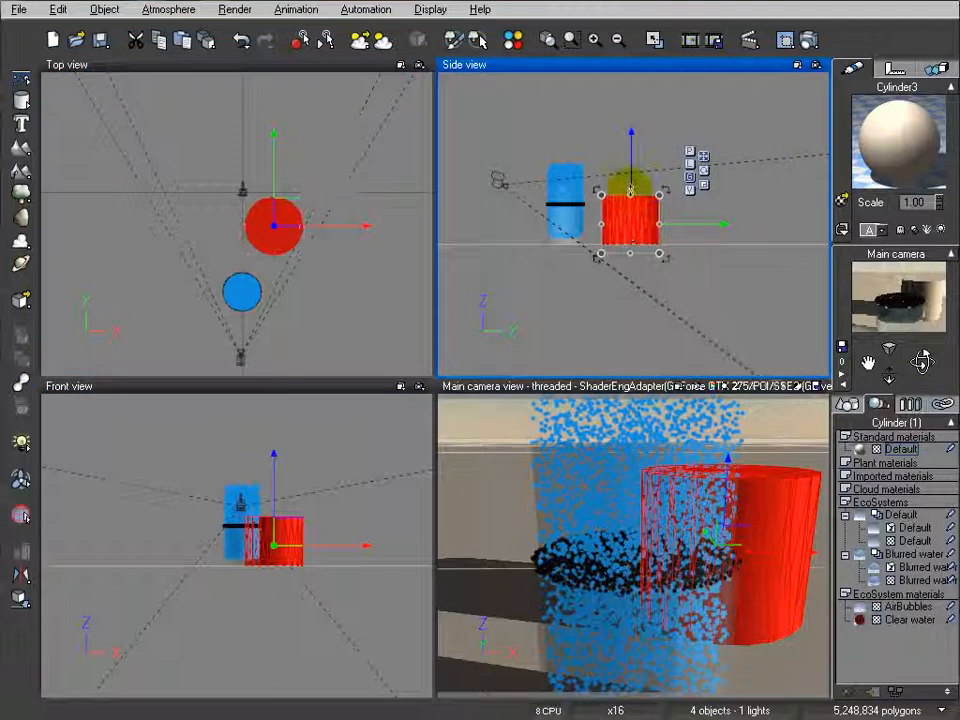
click(846, 404)
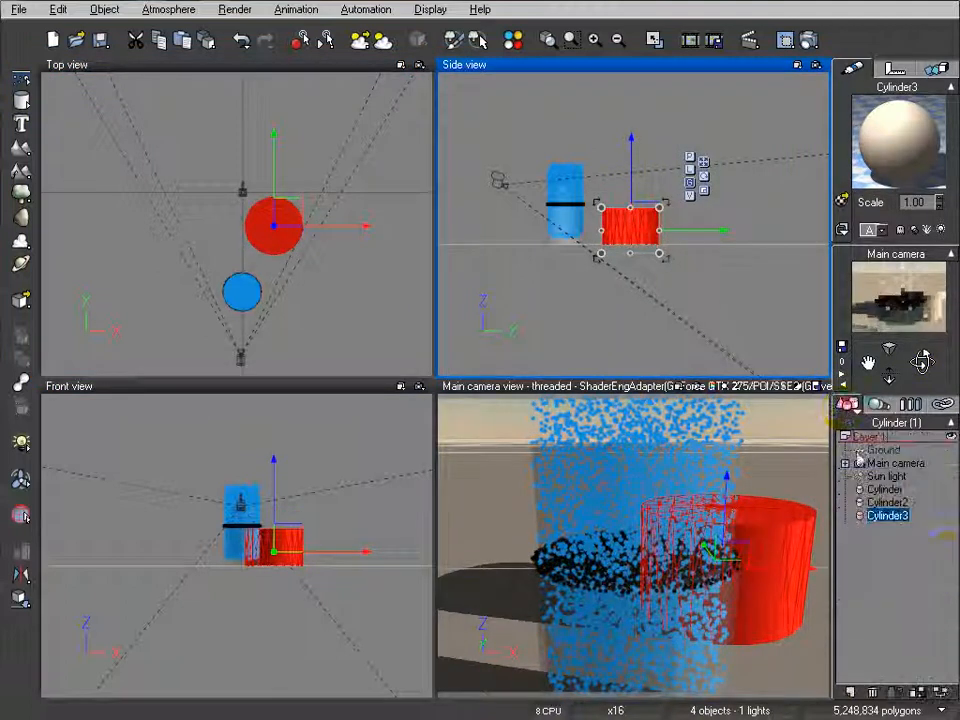
- Turn Cylinder3's default material into an EcoSystem, populate it with WaterBubble.vob and accept the material
double_click(862, 120)
click(336, 198)
click(322, 617)
click(367, 660)
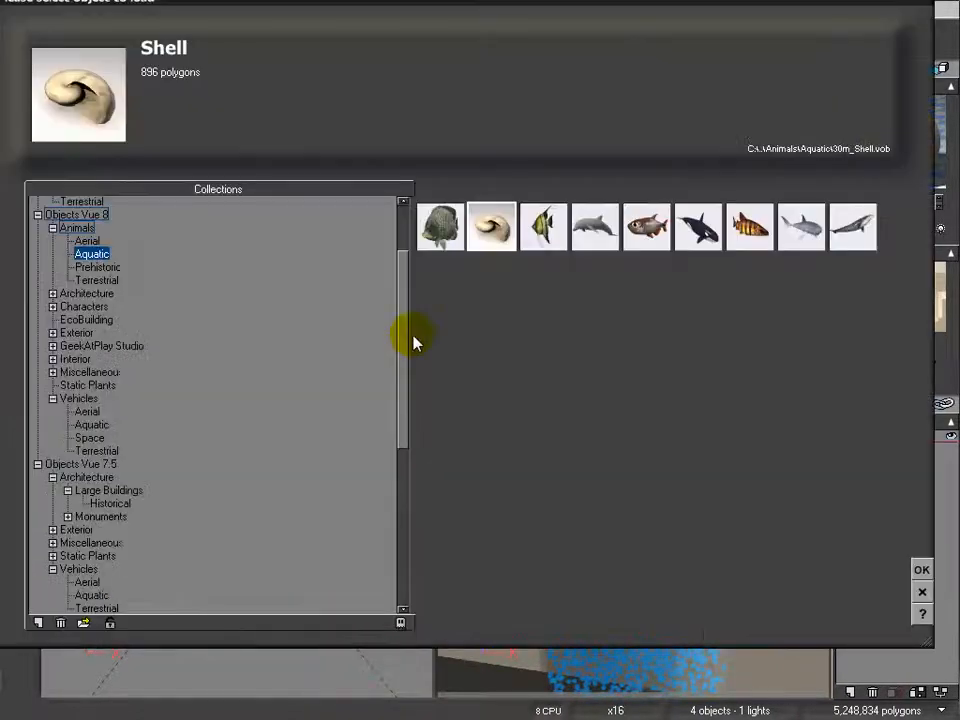
click(86, 622)
click(289, 120)
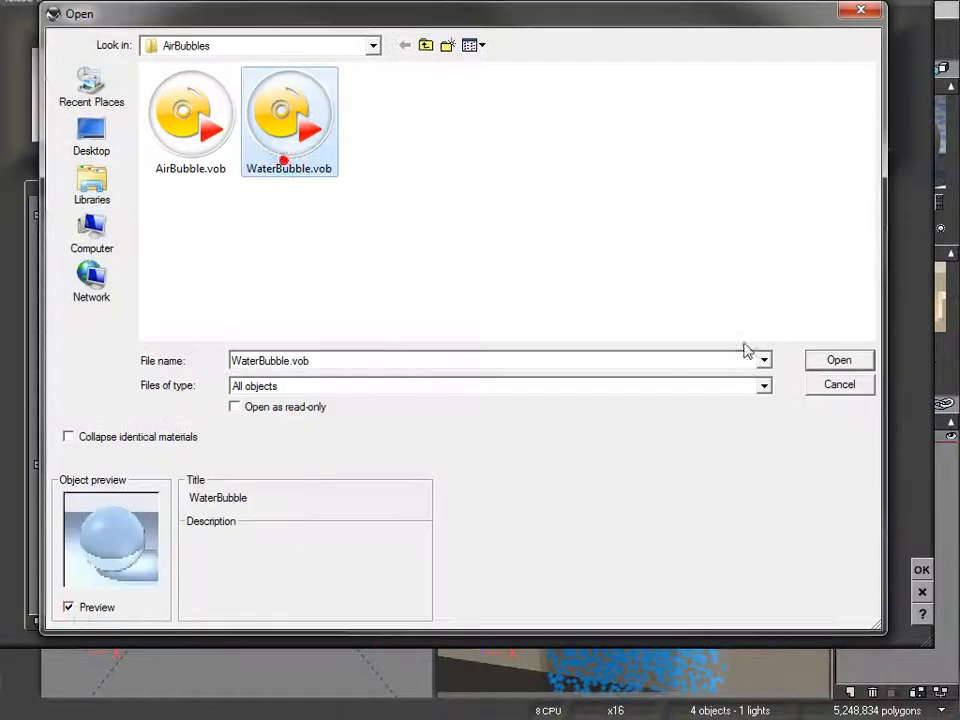
click(838, 360)
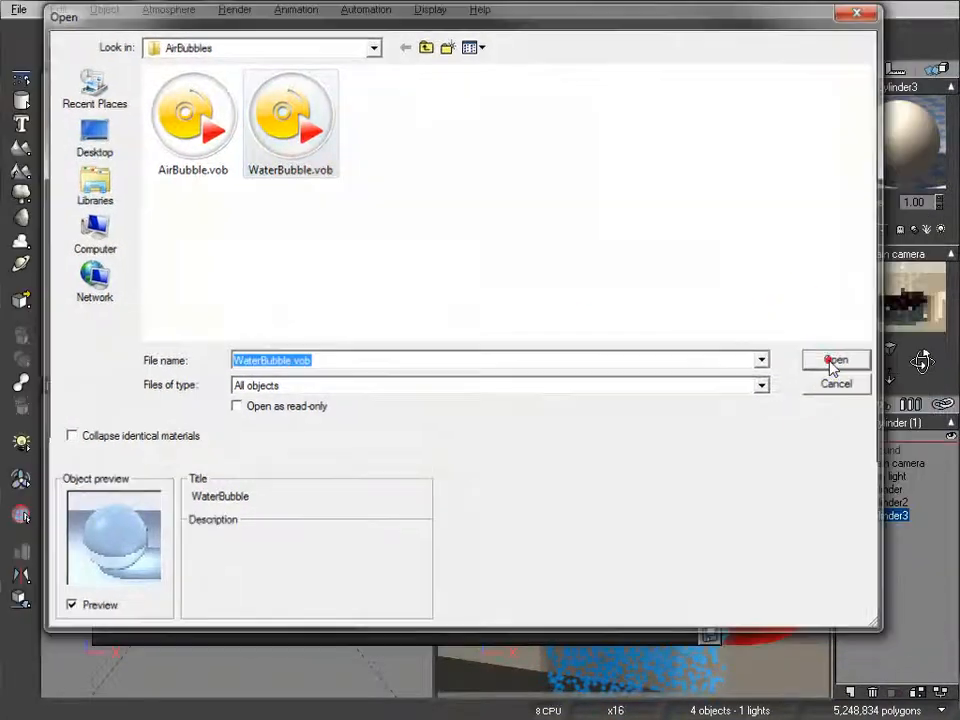
click(306, 346)
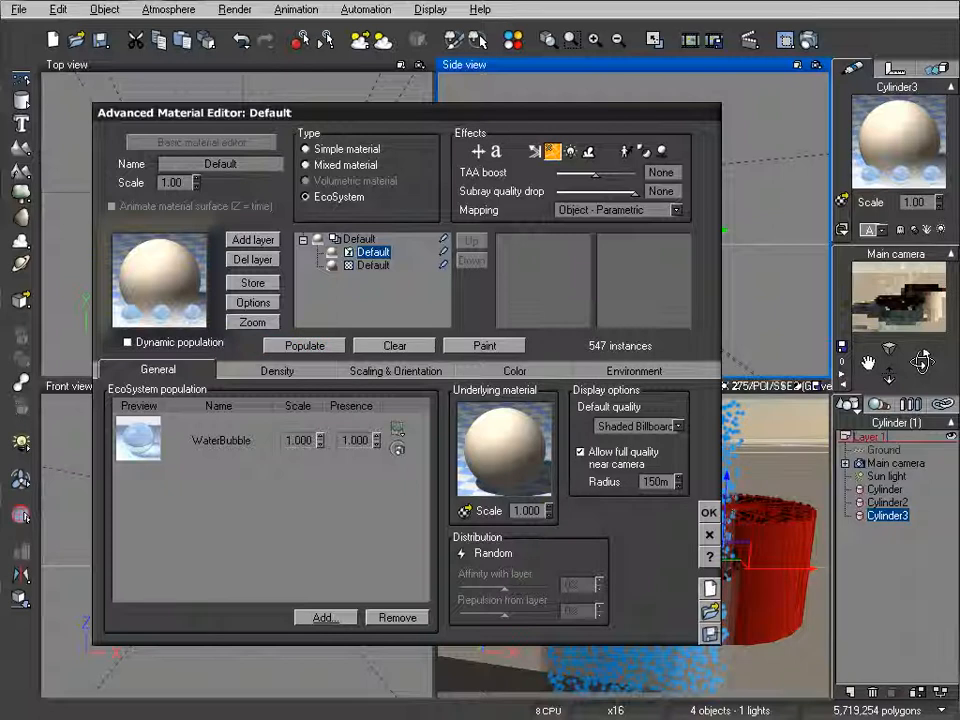
click(709, 512)
- Test-render the two cylinders covered with bubbles to compare them, and delete Cylinder3
key(F9)
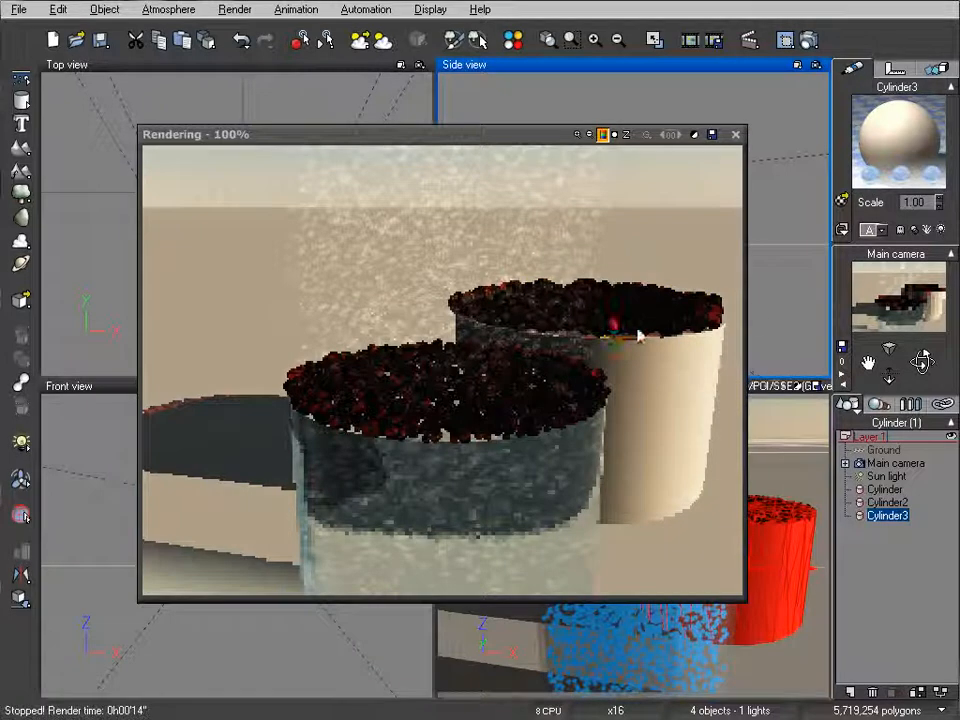
click(633, 268)
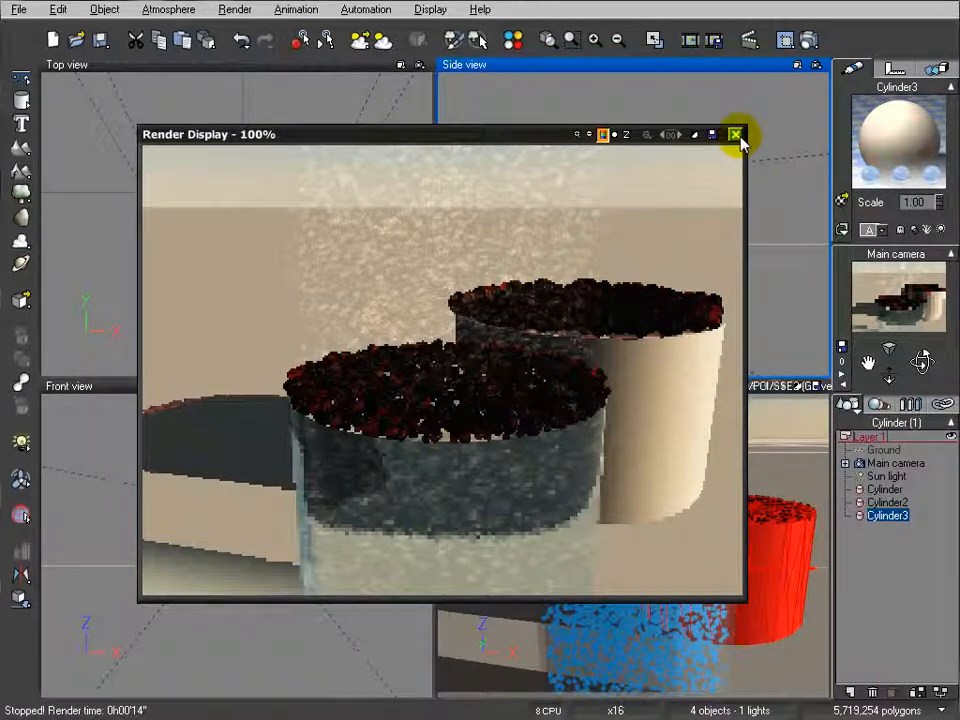
drag(522, 130, 570, 121)
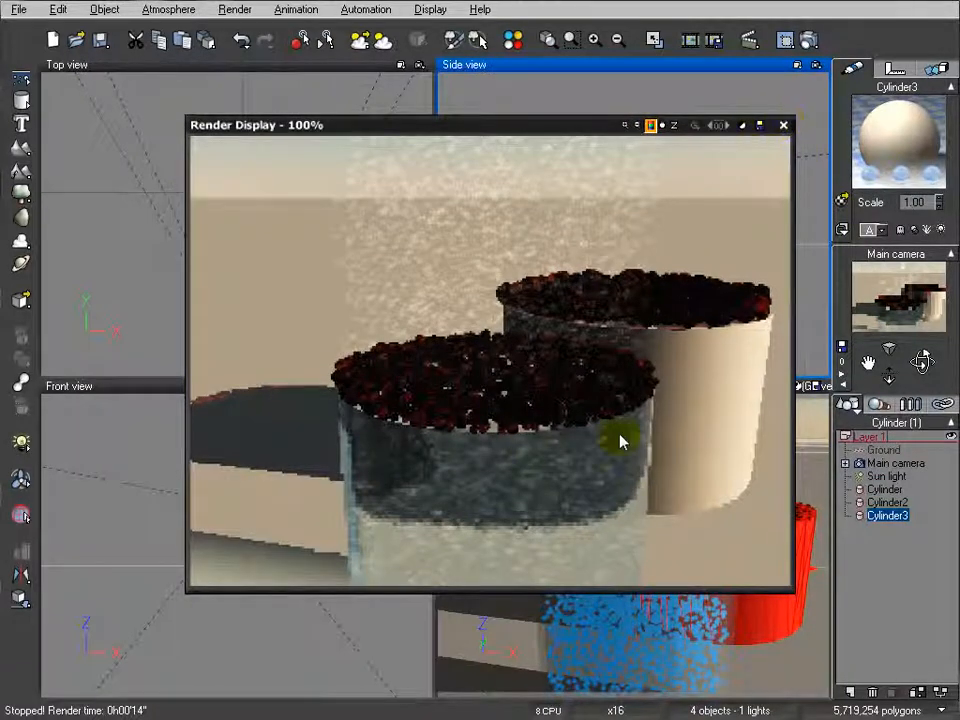
click(783, 125)
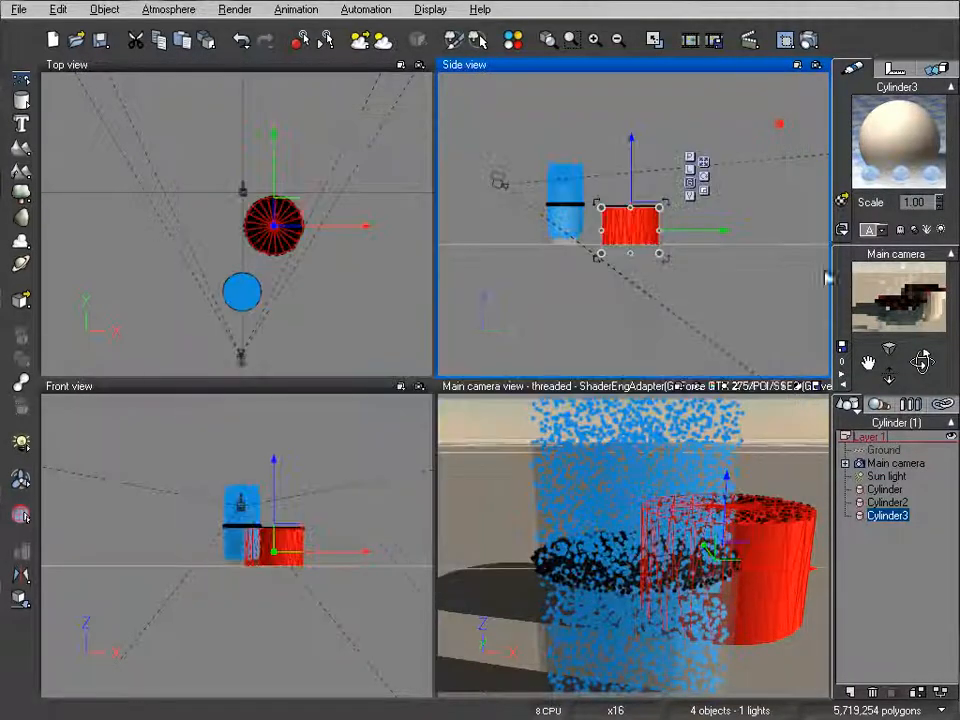
key(Delete)
- Delete the EcoSystem layer from Cylinder2's Blurred water material and enable displacement mapping for its bumps
click(886, 502)
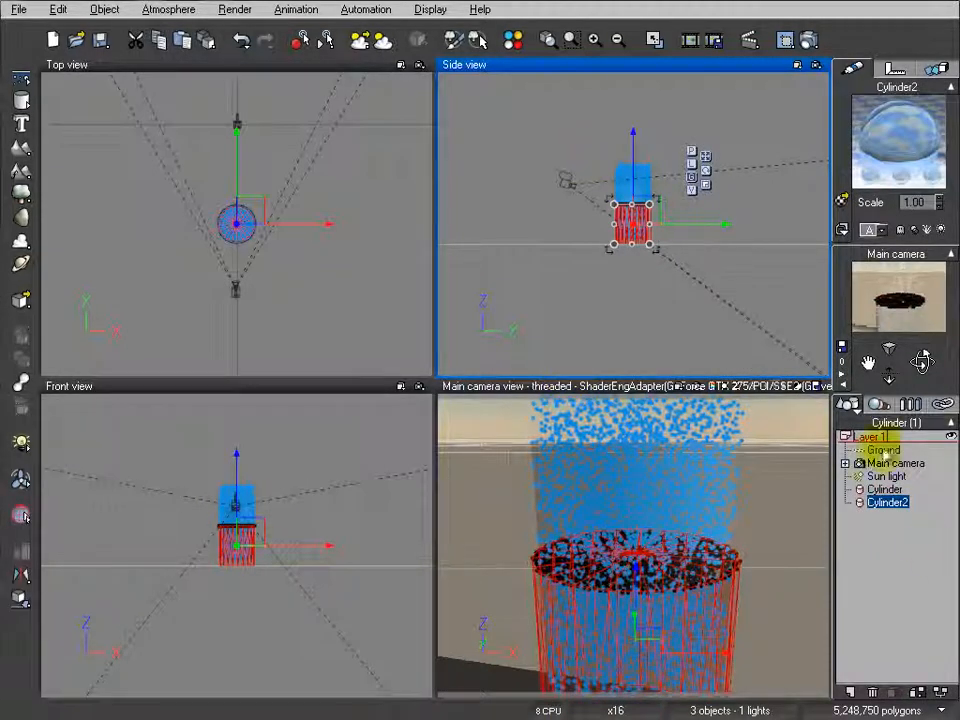
double_click(894, 133)
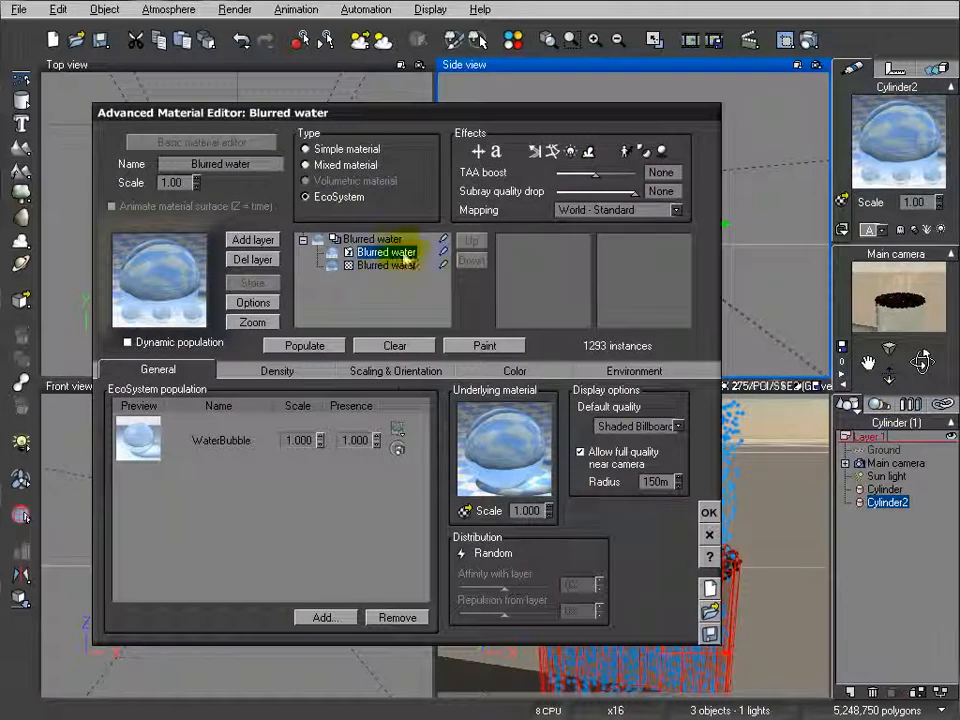
click(252, 259)
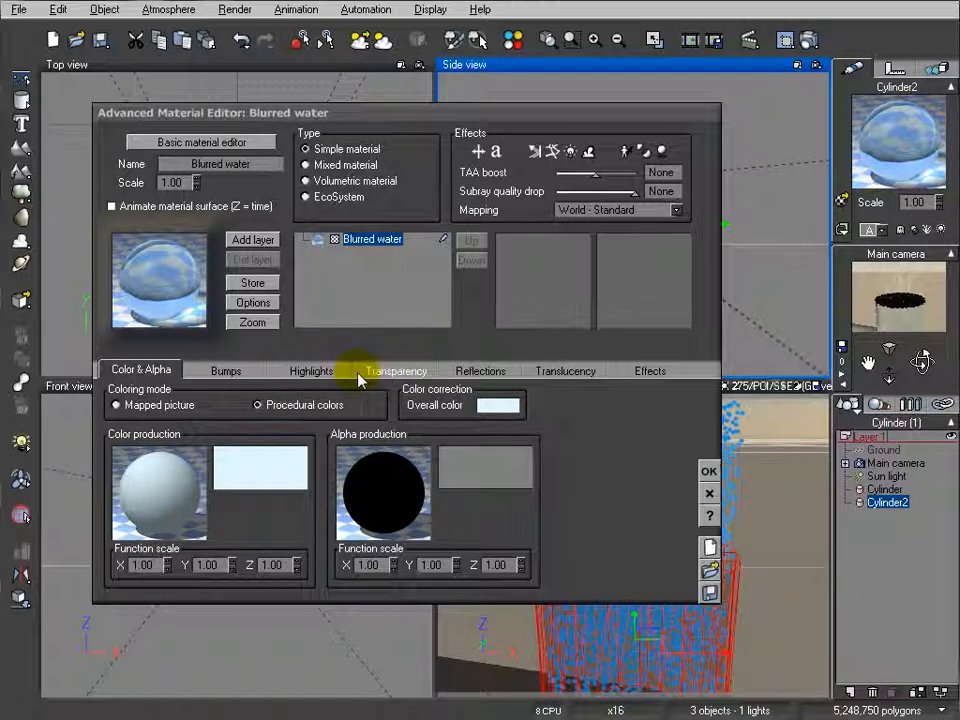
click(224, 372)
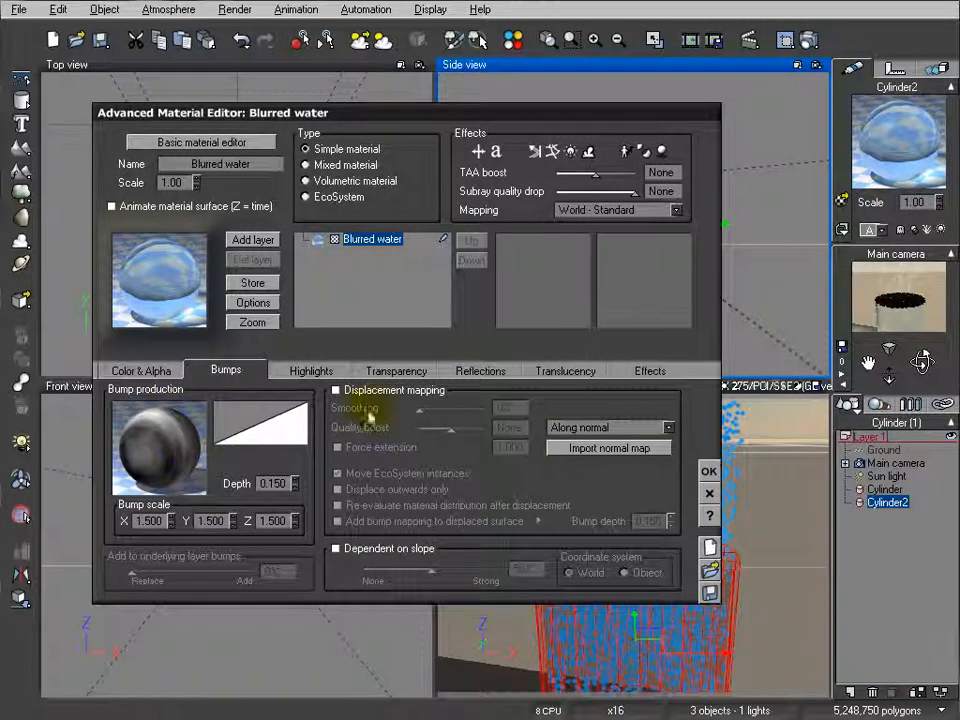
click(337, 391)
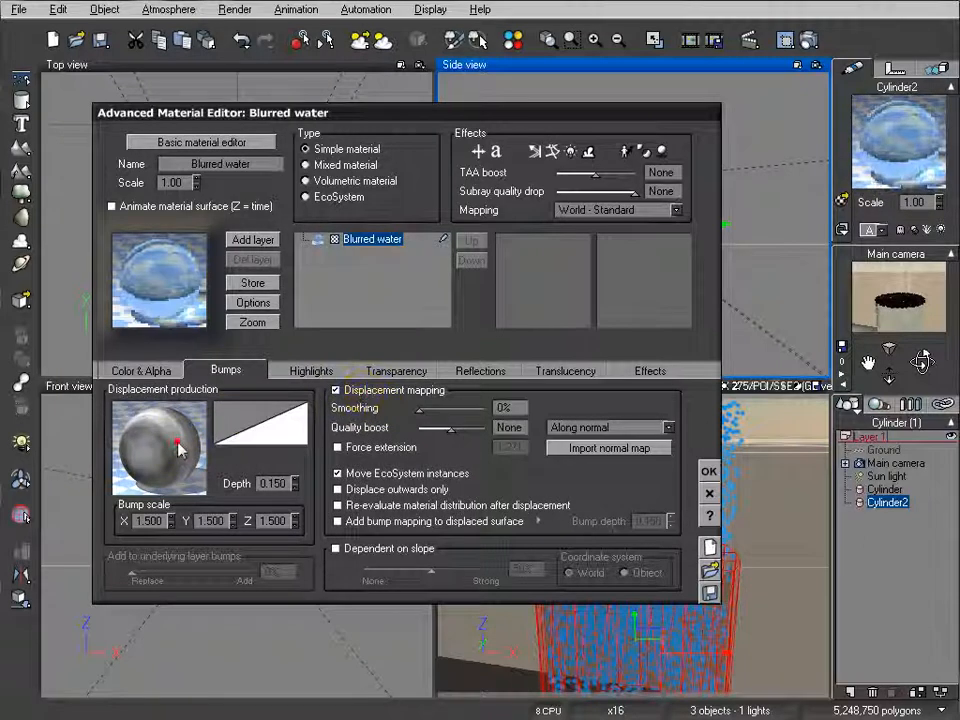
- Browse the function collections and load the Stones in Dirt fractal as the displacement function of the Blurred water material
click(135, 446)
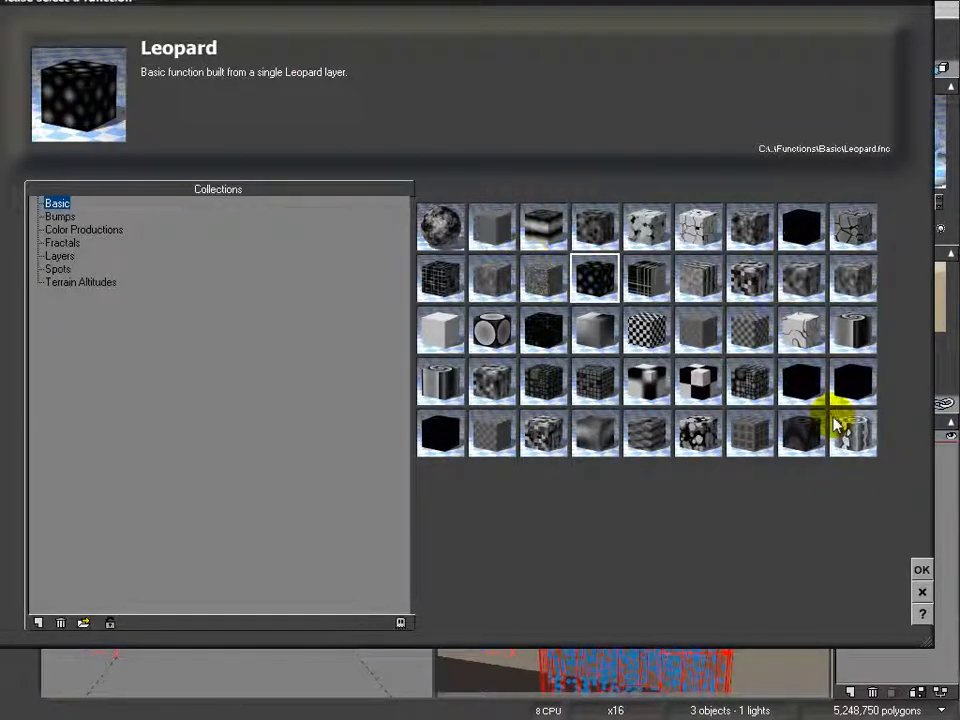
click(855, 279)
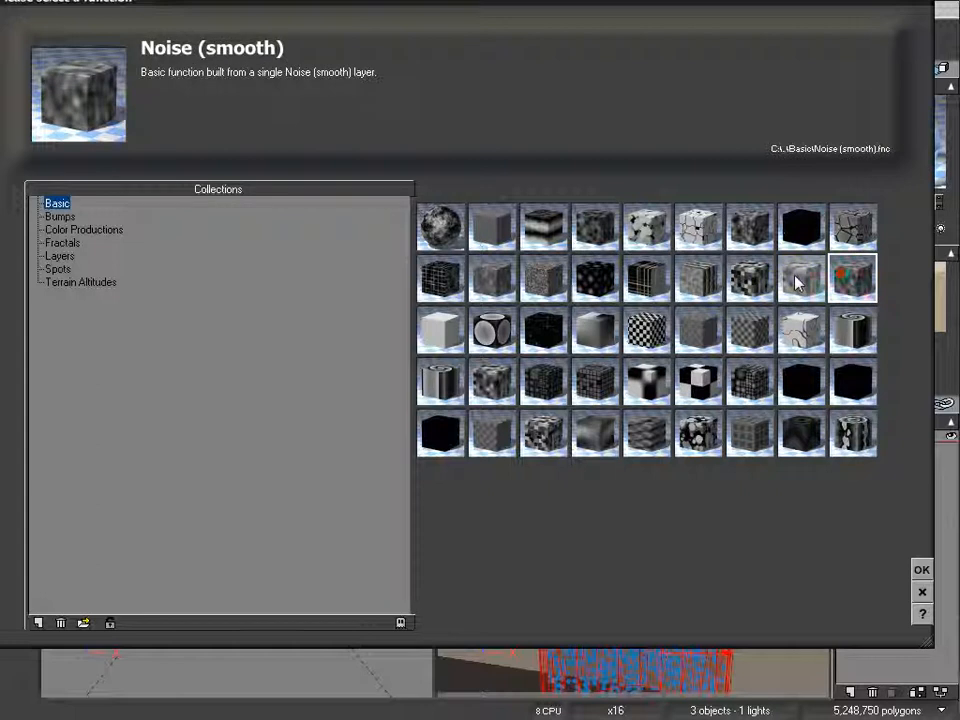
click(798, 282)
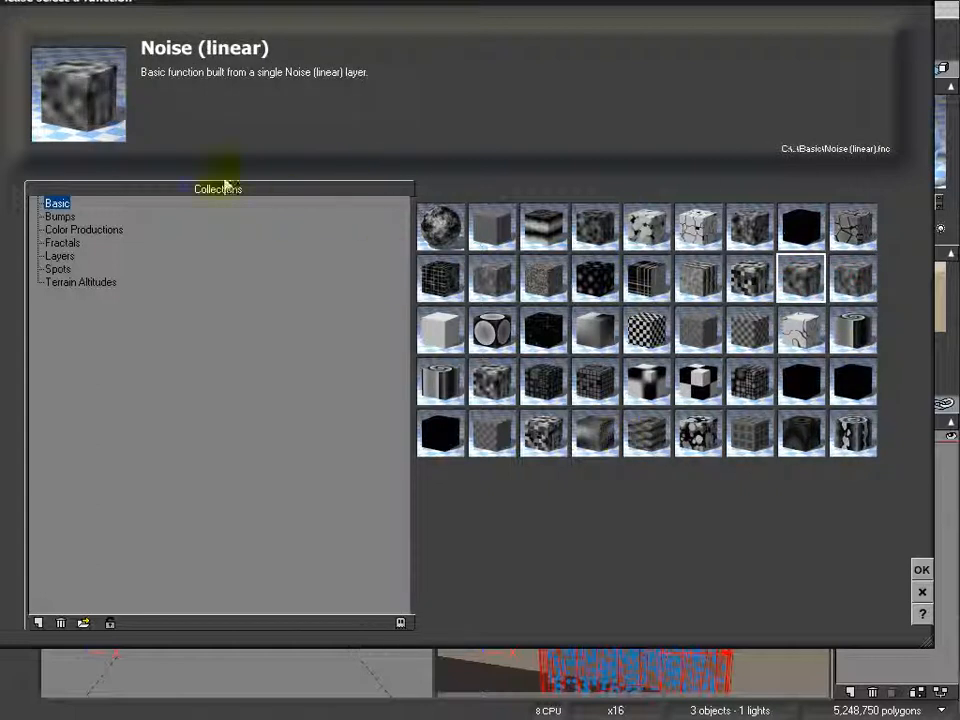
click(60, 217)
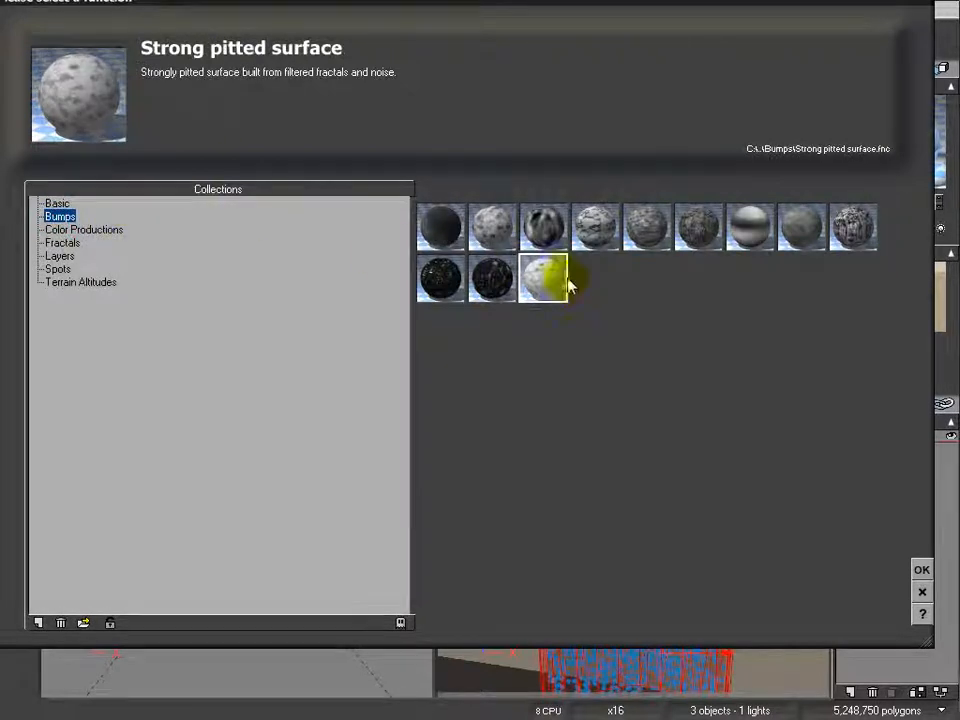
click(700, 228)
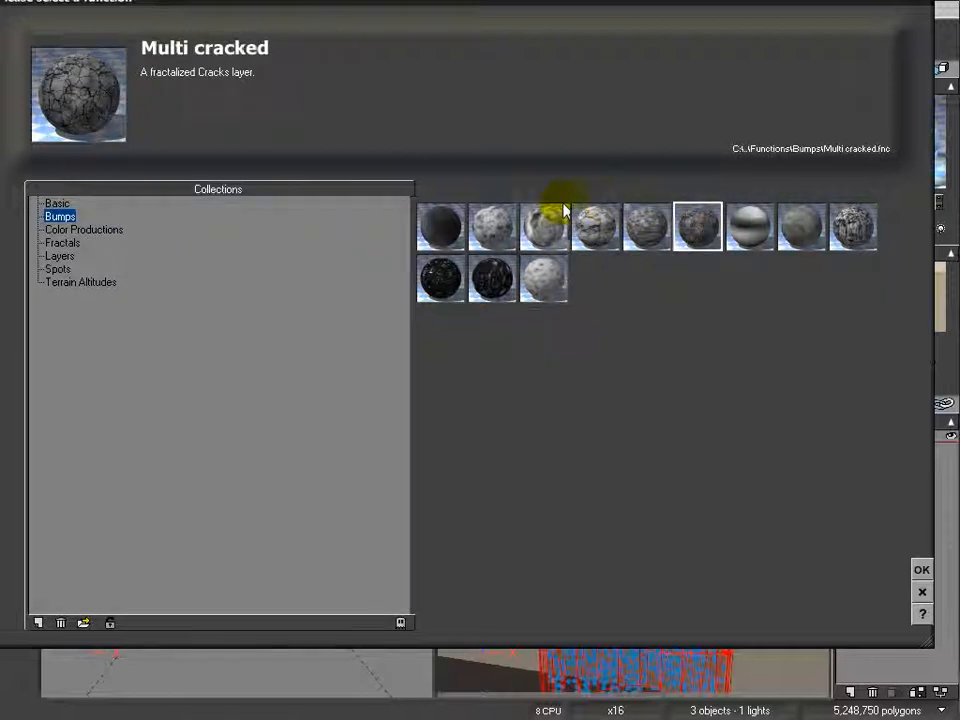
click(650, 228)
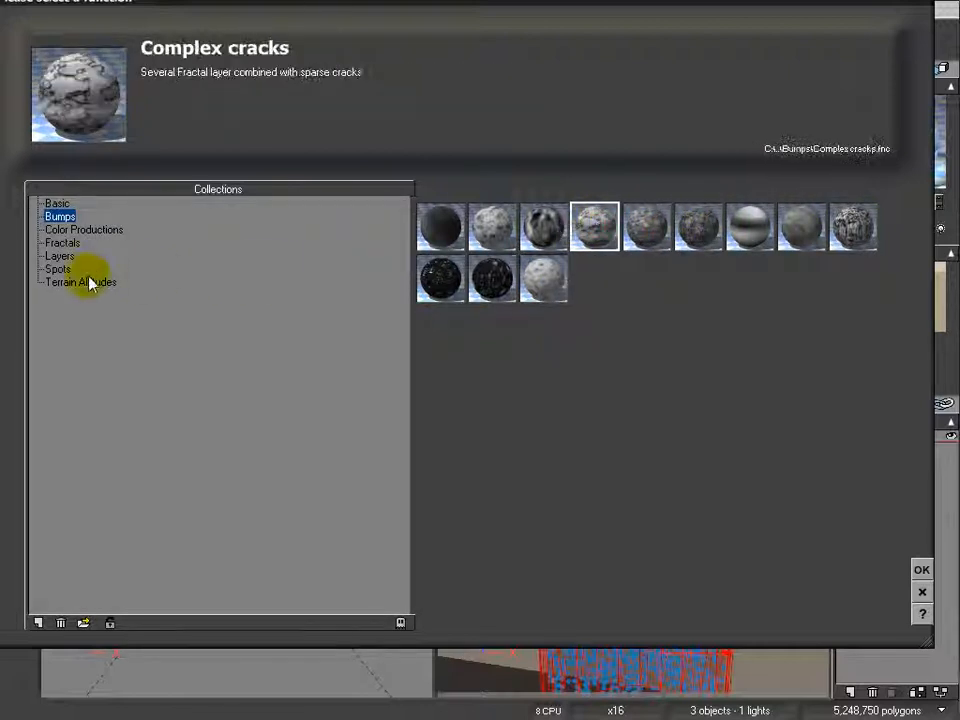
click(60, 231)
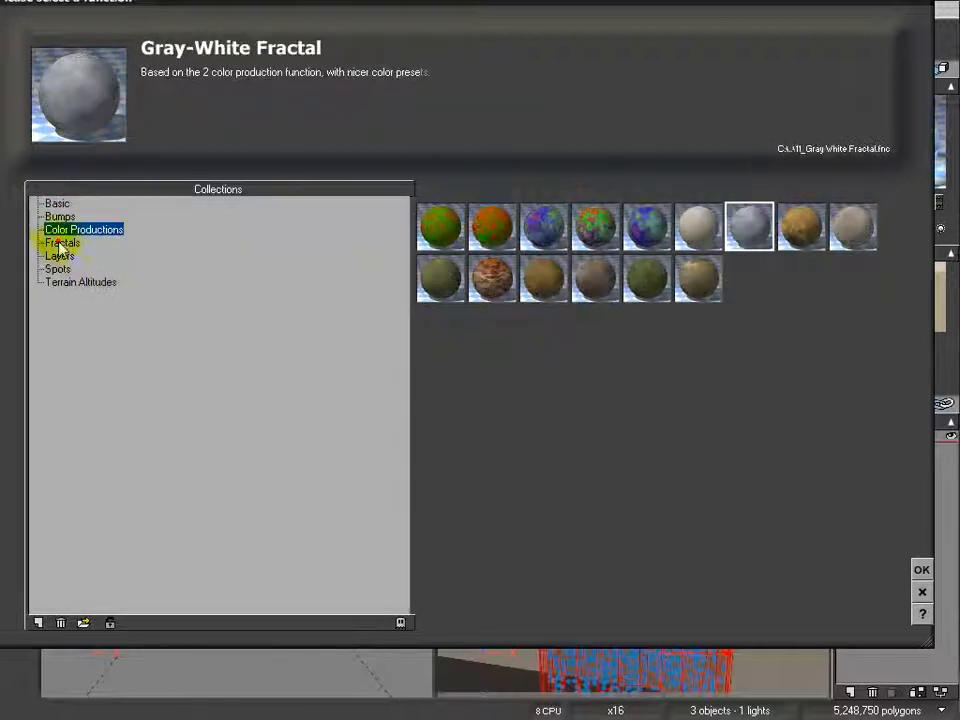
click(62, 243)
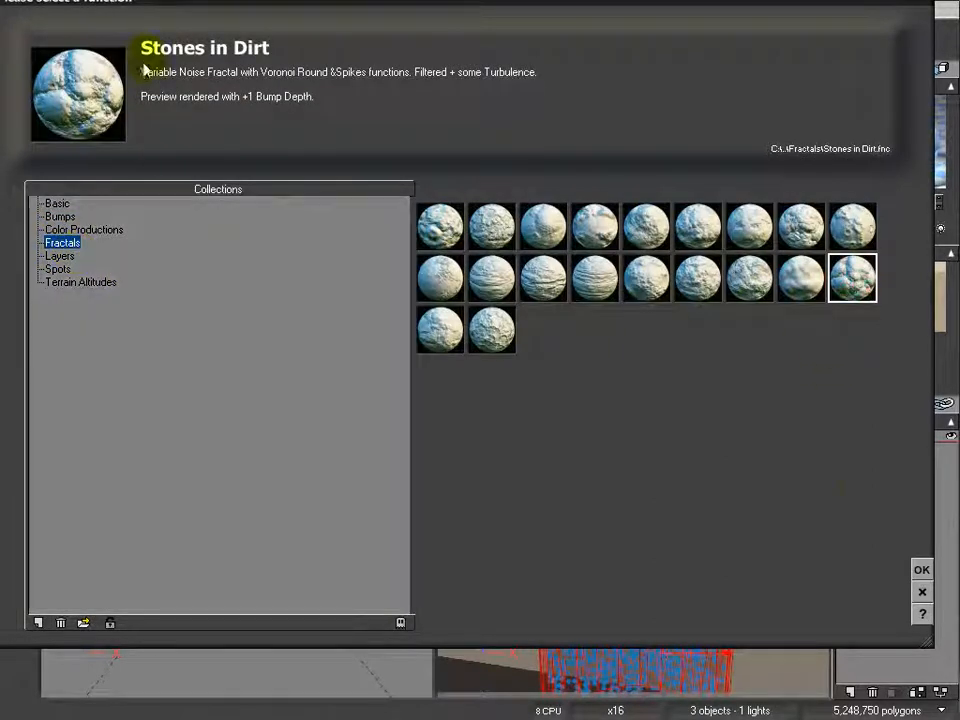
click(921, 569)
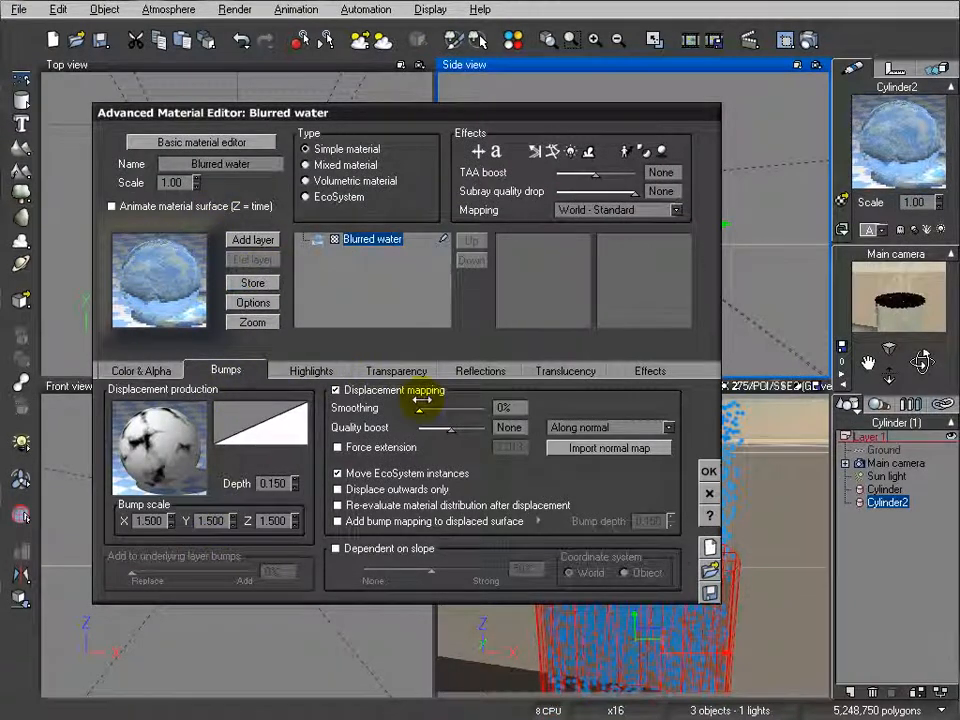
- Restrict the Blurred water displacement to Horizontal only and set its depth to 0.3
click(668, 427)
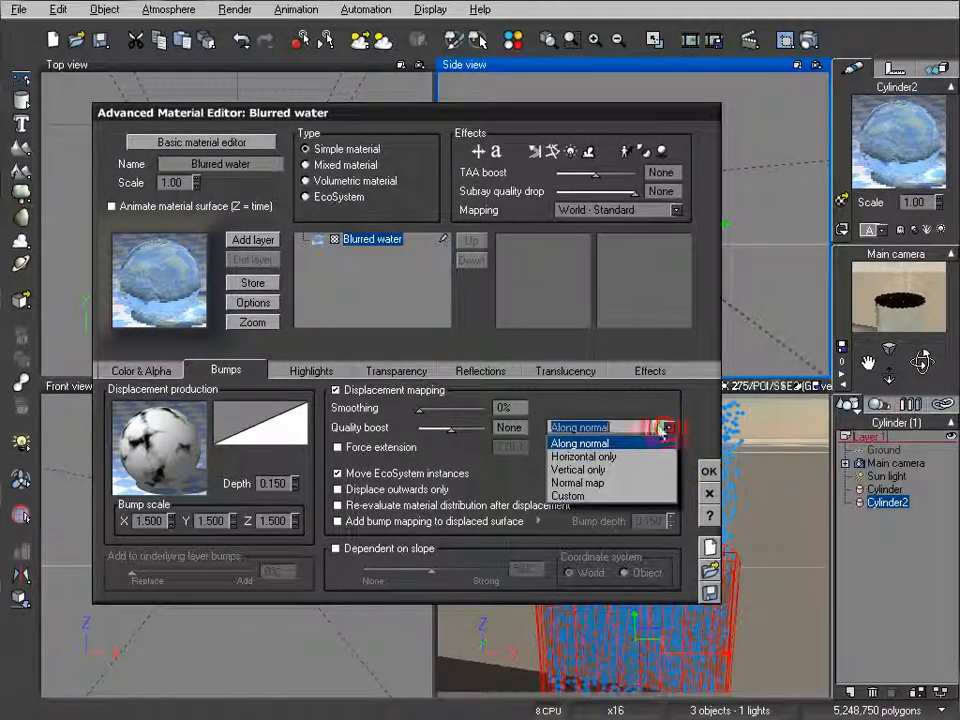
click(616, 457)
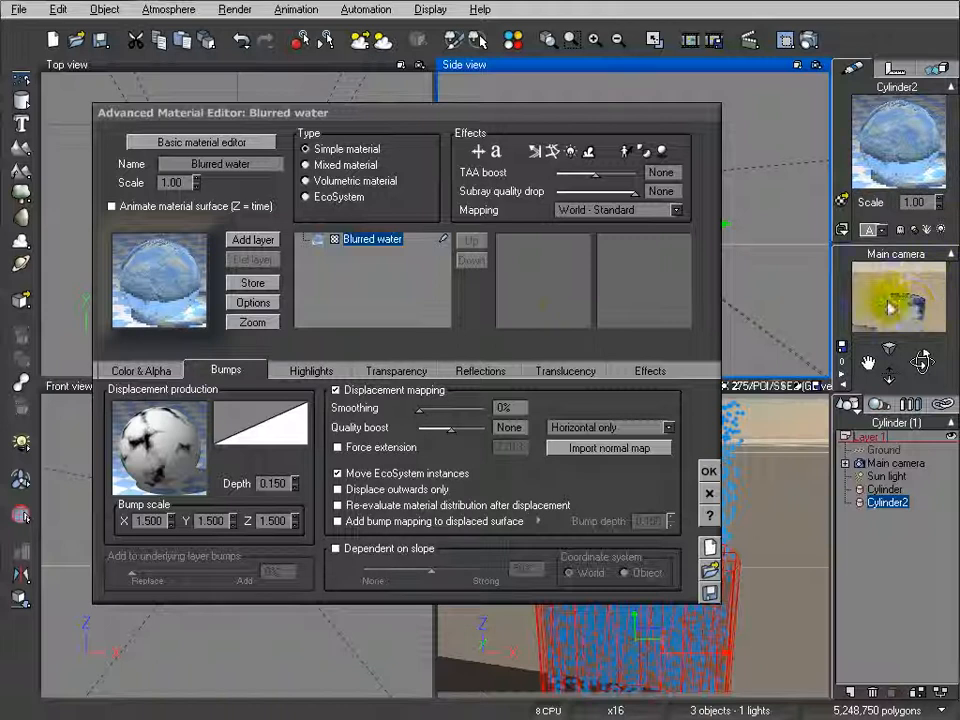
double_click(281, 484)
text(0.3)
key(Return)
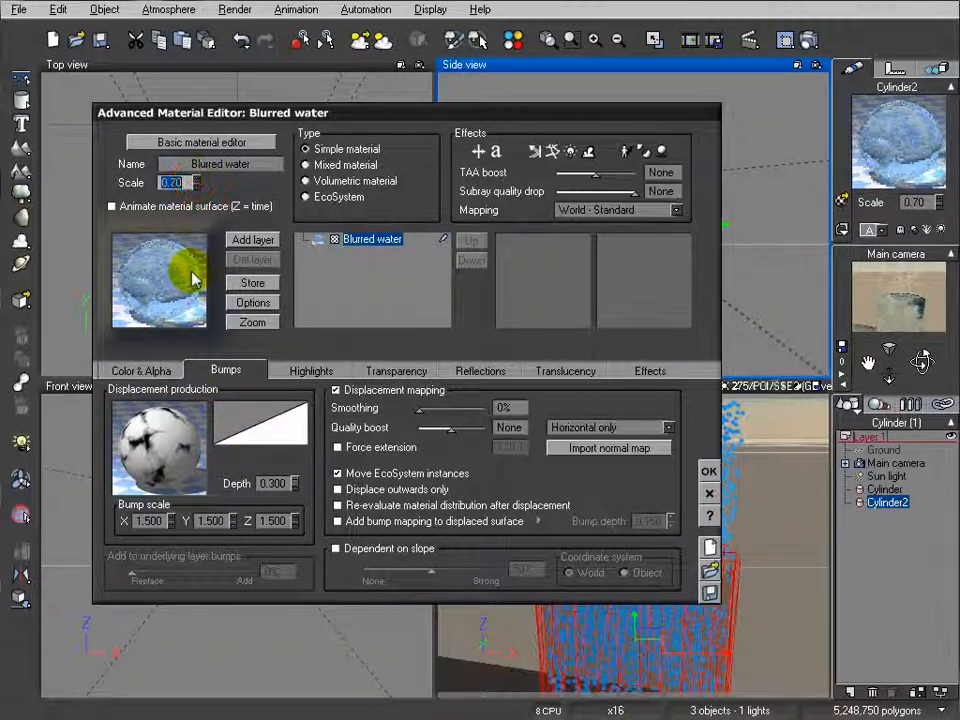
- Reduce the Blurred water material's scale to 0.50, accept it and render the scene at Final quality
click(193, 183)
click(198, 188)
click(708, 471)
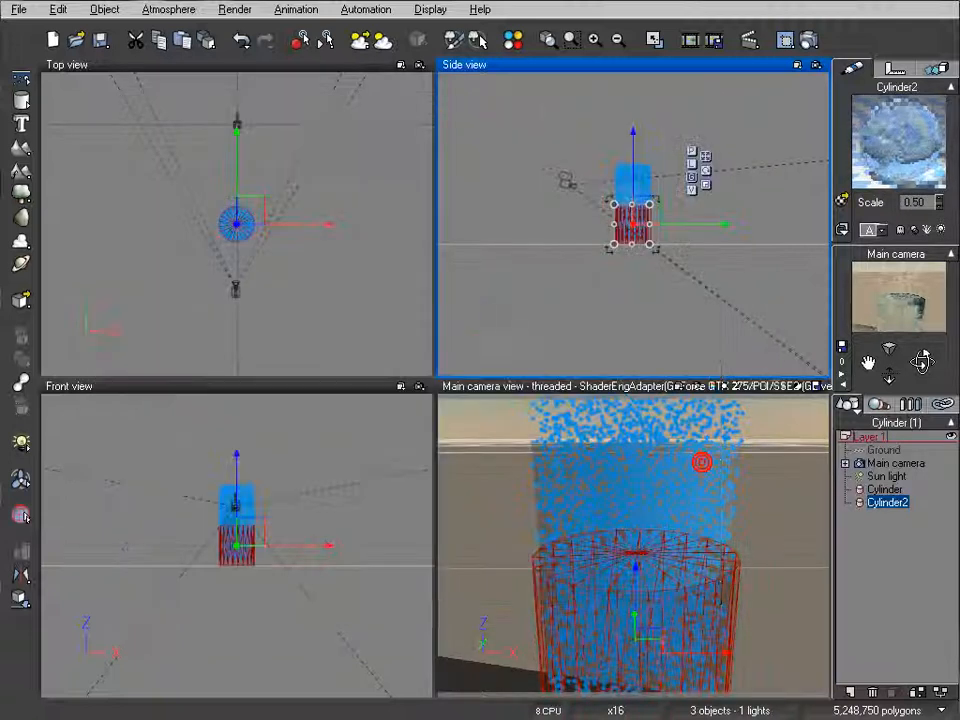
click(808, 39)
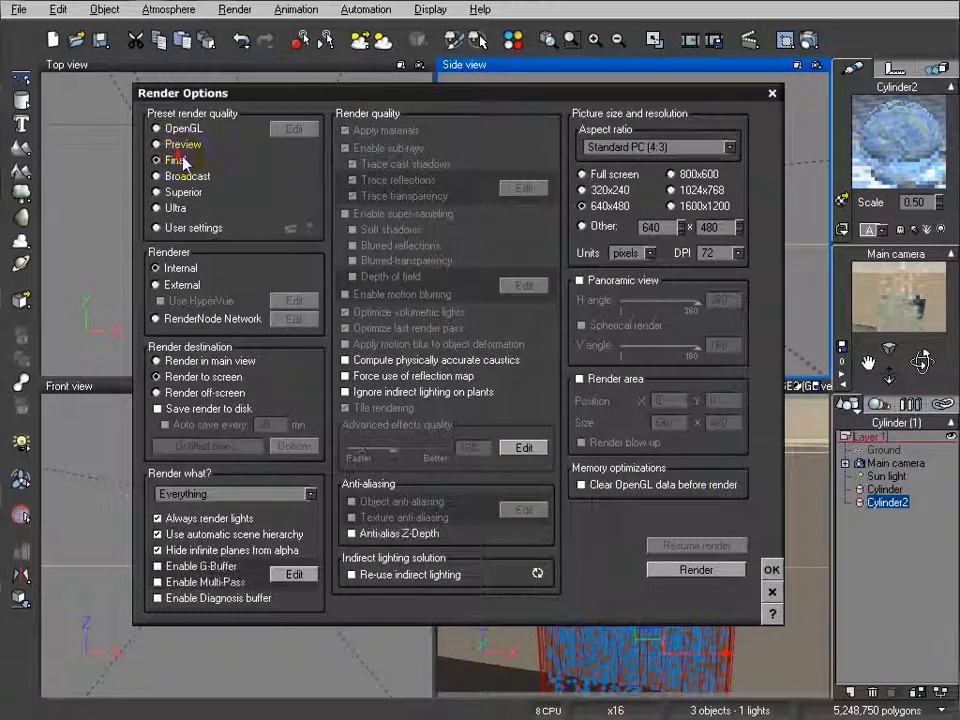
click(690, 576)
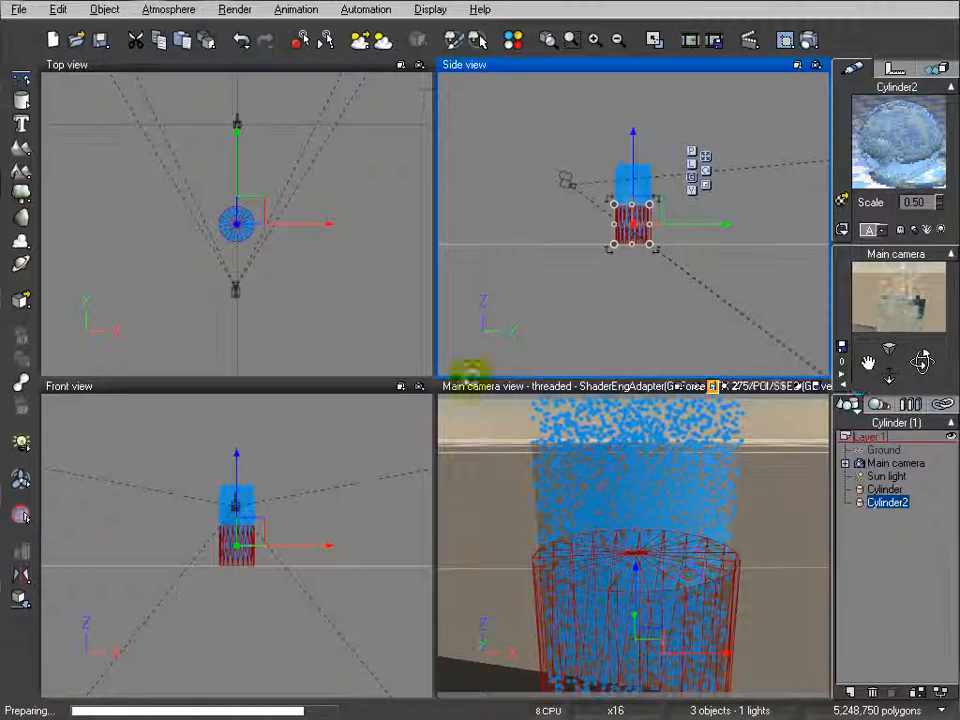